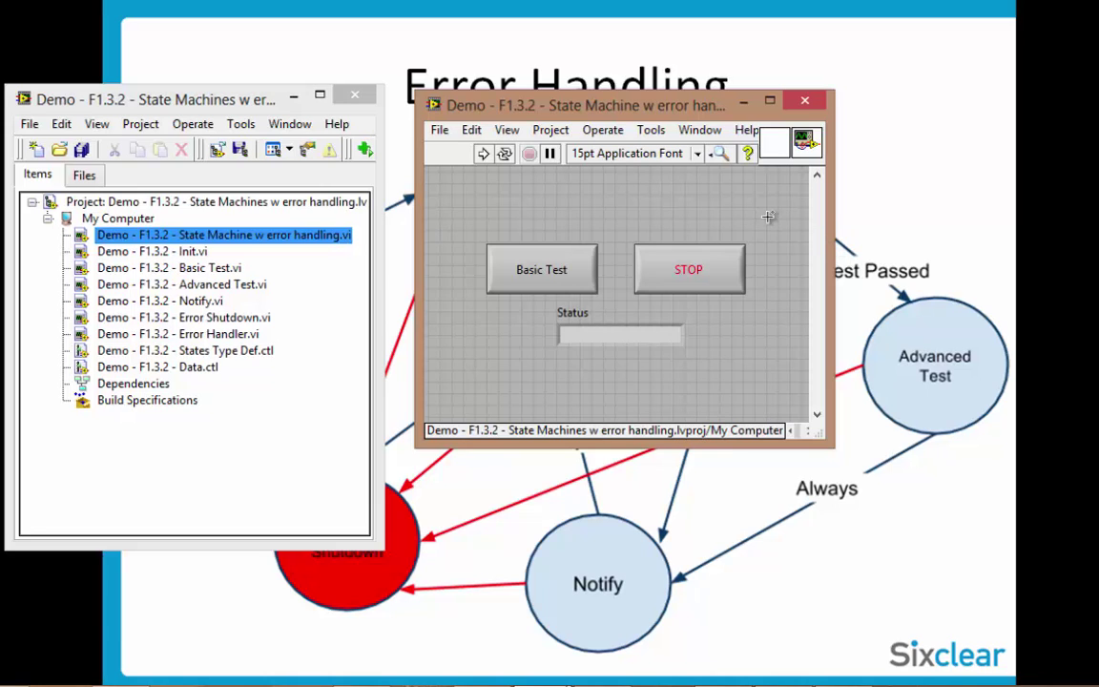
- Show the State Machine VI's block diagram, check the front panel's Basic Test and STOP buttons, then return
key("ctrl+e")
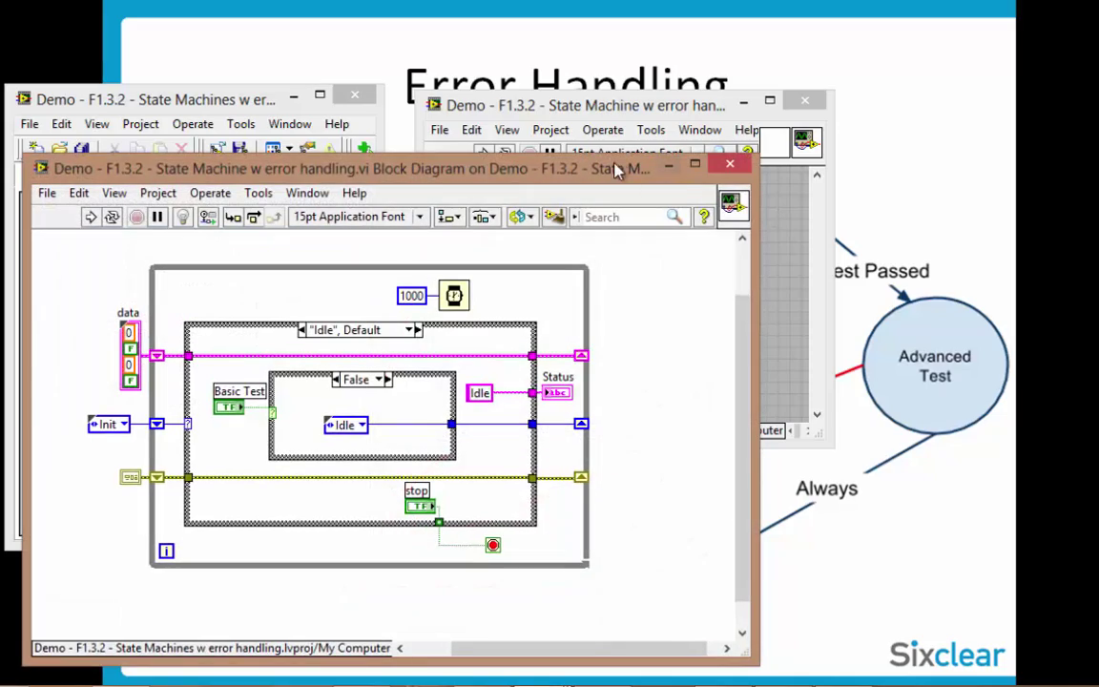
mouse_move(618, 170)
left_mouse_down()
mouse_move(713, 149)
mouse_move(751, 115)
left_mouse_up()
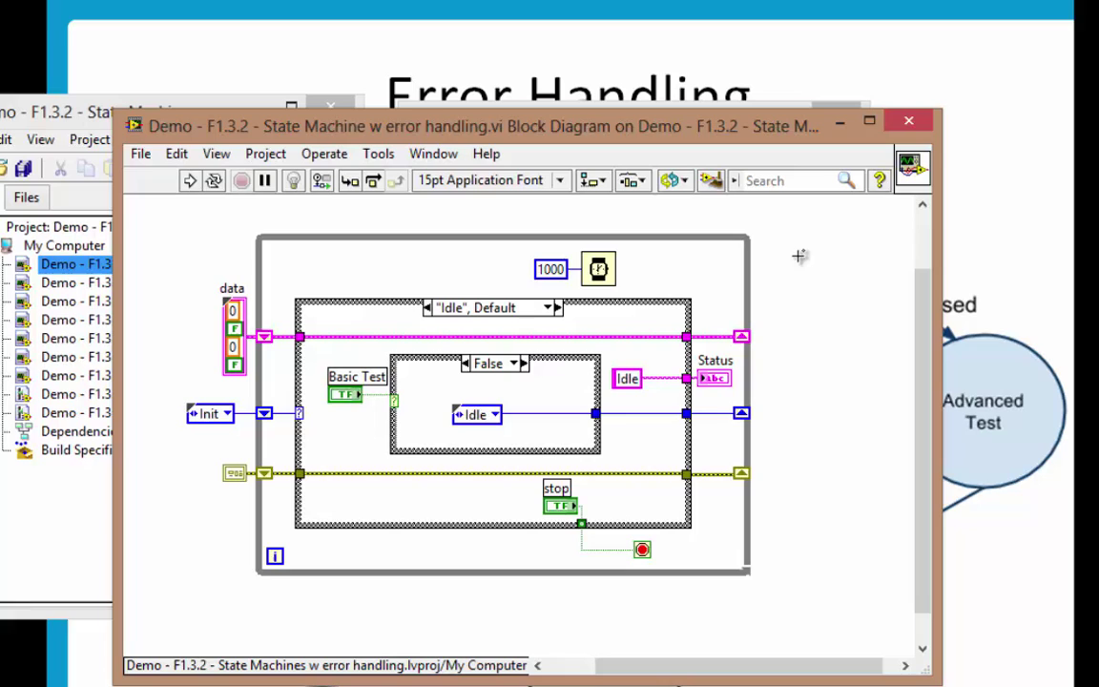
key("ctrl+e")
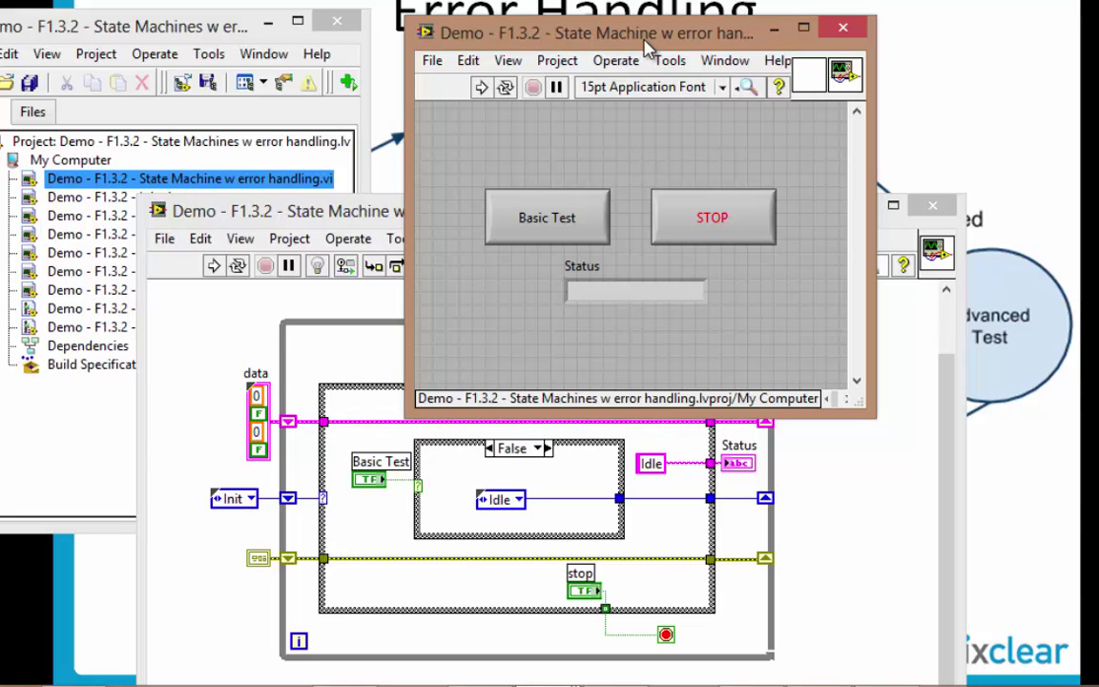
left_click(565, 213)
left_click(657, 210)
left_click(658, 121)
left_click(496, 212)
key("ctrl+e")
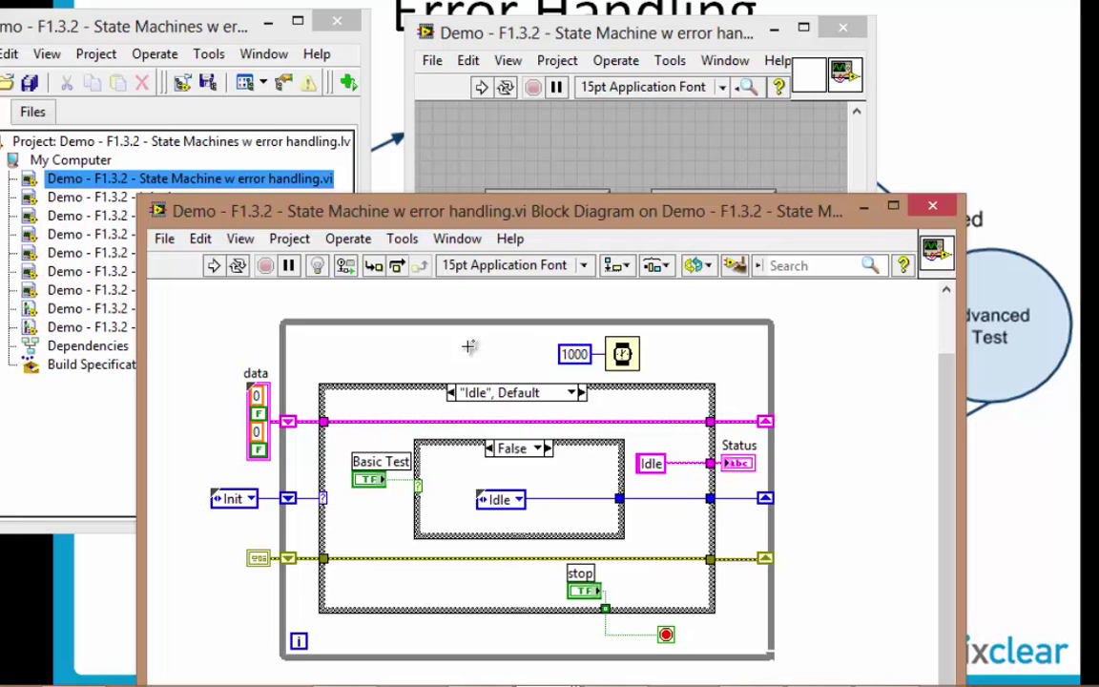
left_click(480, 325)
- Change the Wait (ms) constant in the Idle case from 1000 to 10
left_click_drag(564, 222, 583, 66)
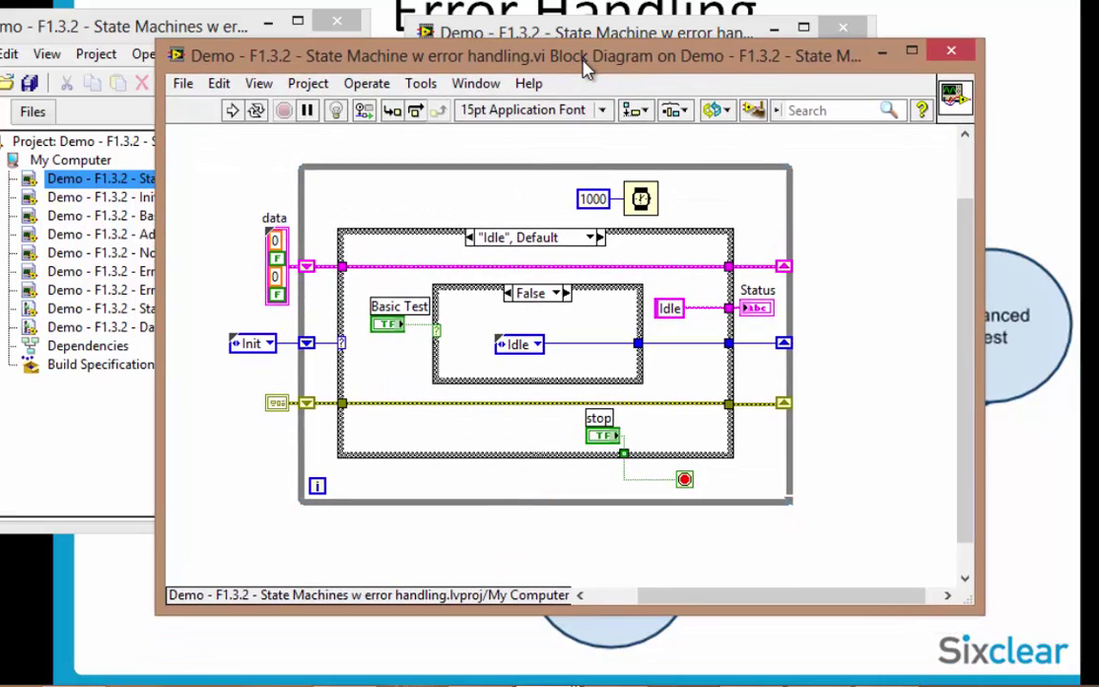
left_click(674, 250)
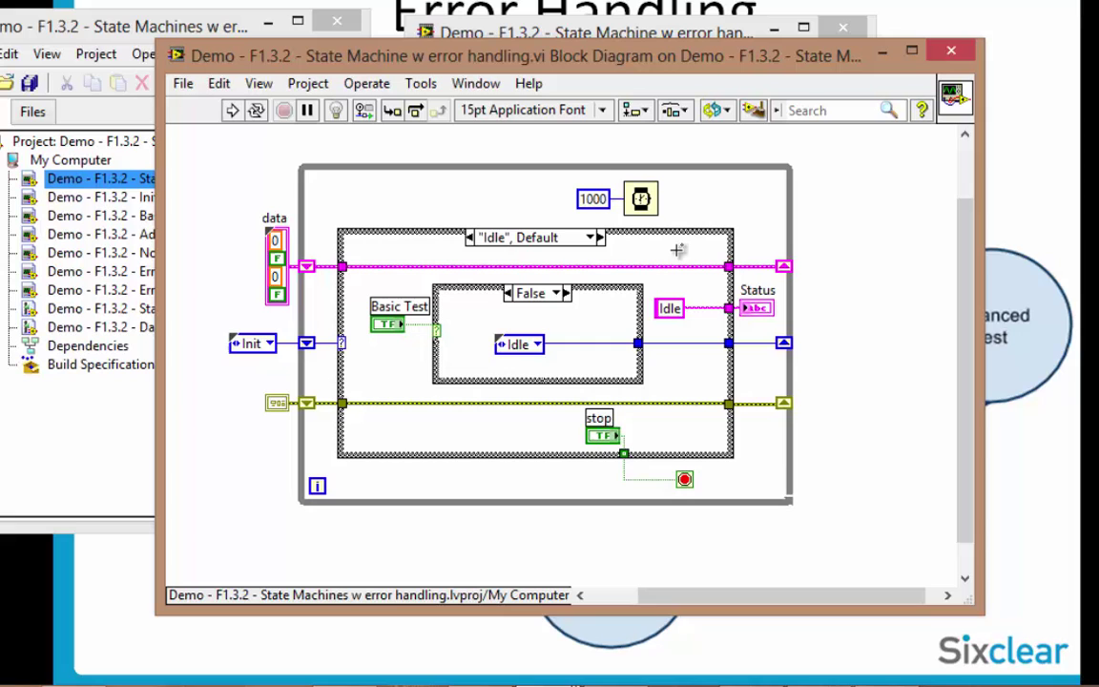
left_click(677, 232)
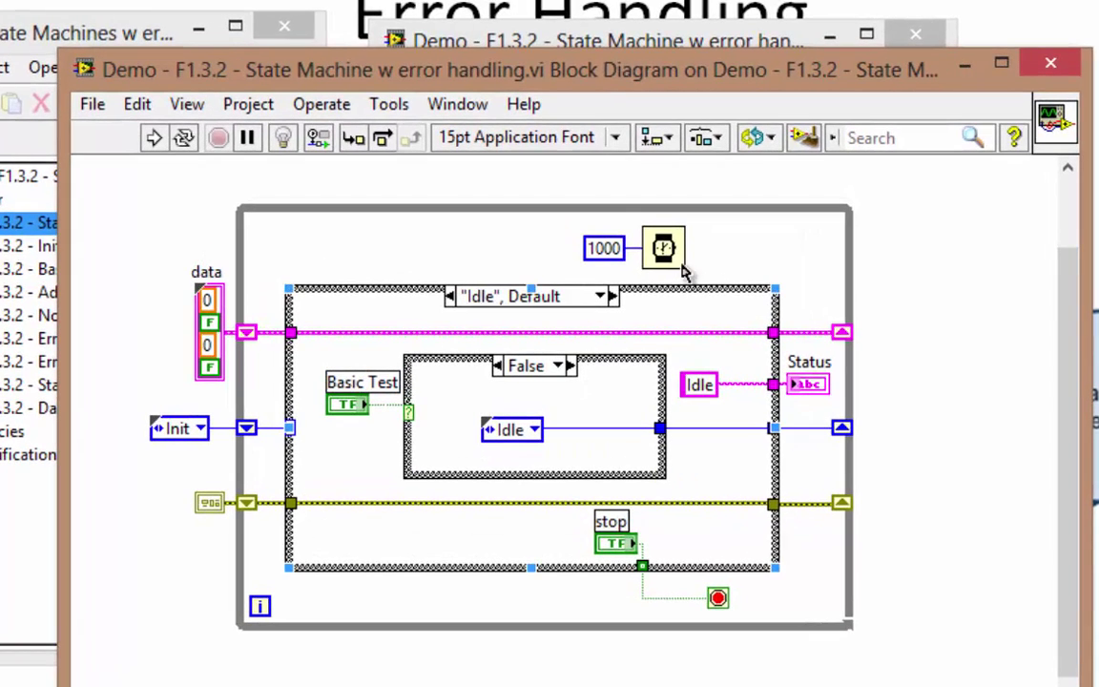
double_click(604, 248)
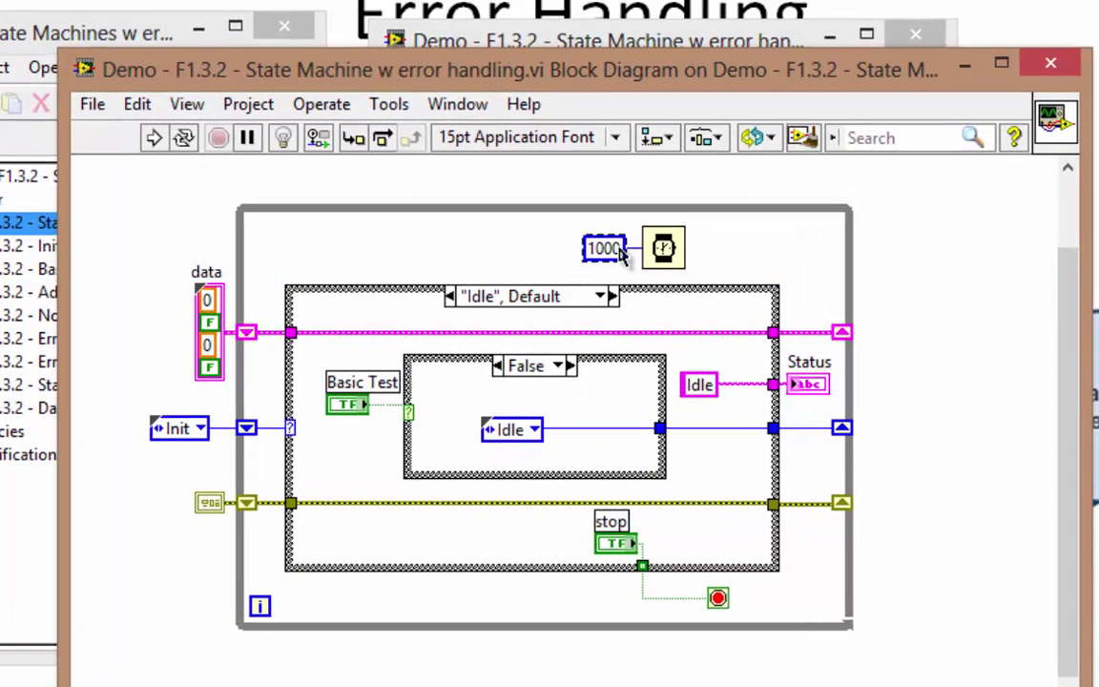
type("1")
left_click(668, 230)
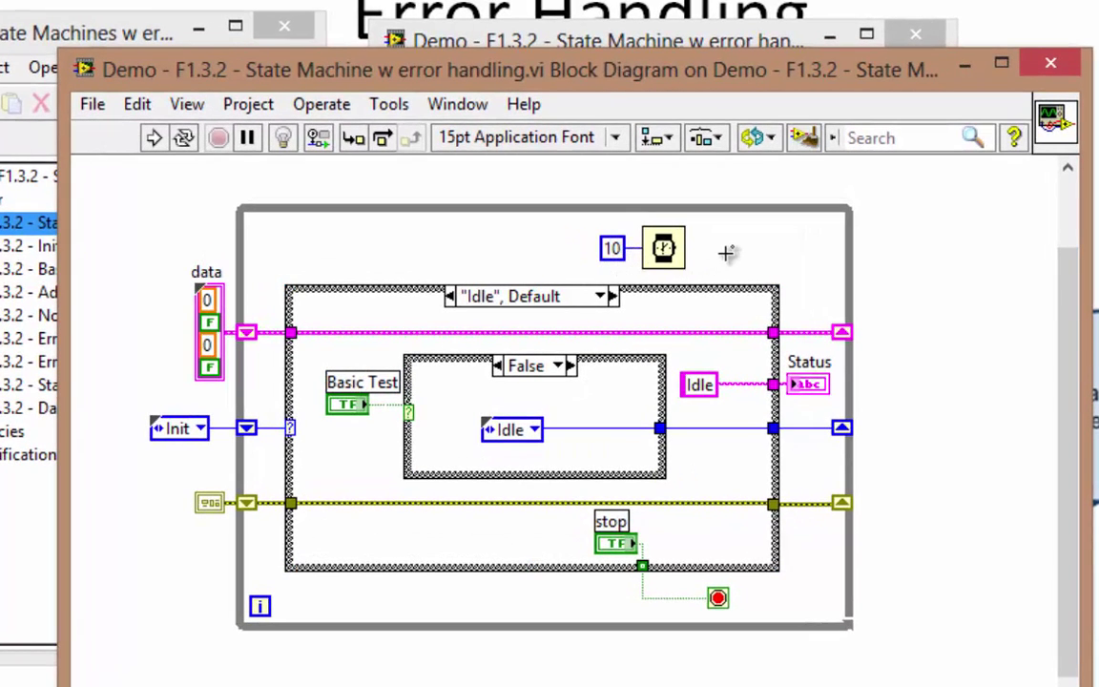
- Inspect the Idle case's inner False case and its Status indicator wiring
left_click(697, 408)
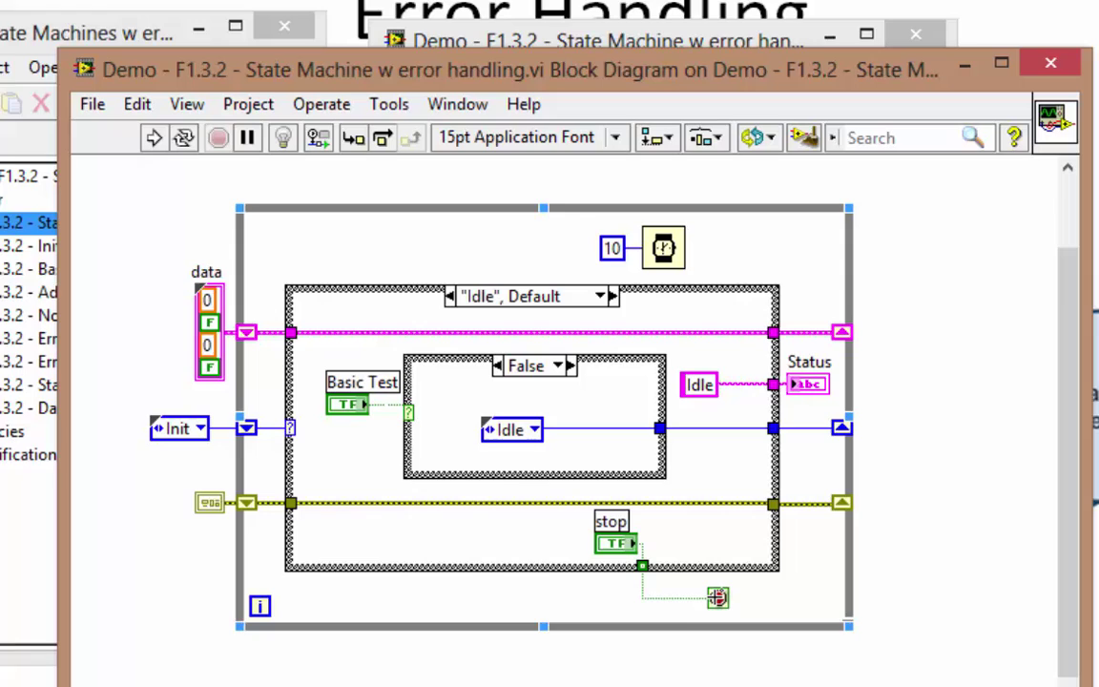
left_click(662, 446)
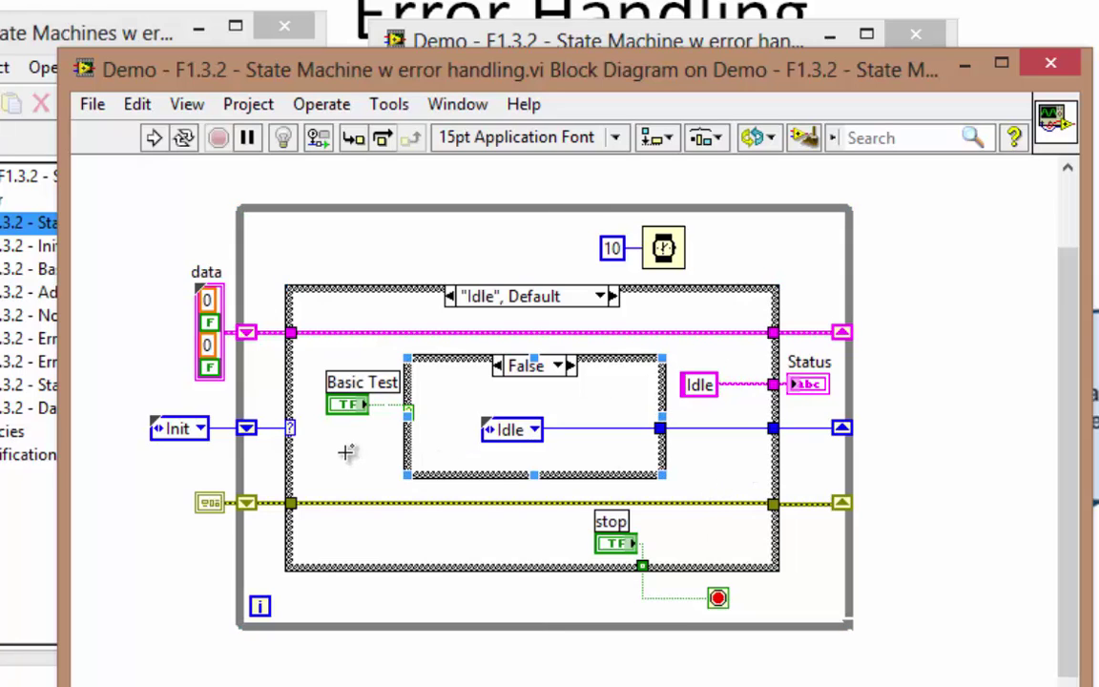
left_click(808, 381)
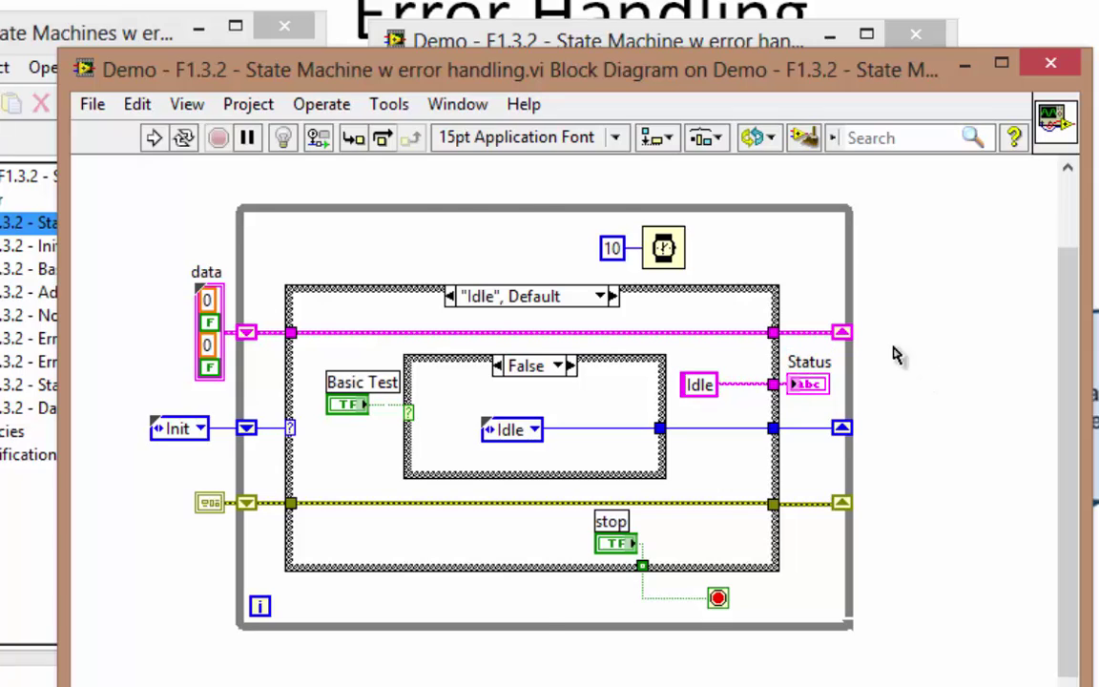
left_click(552, 207)
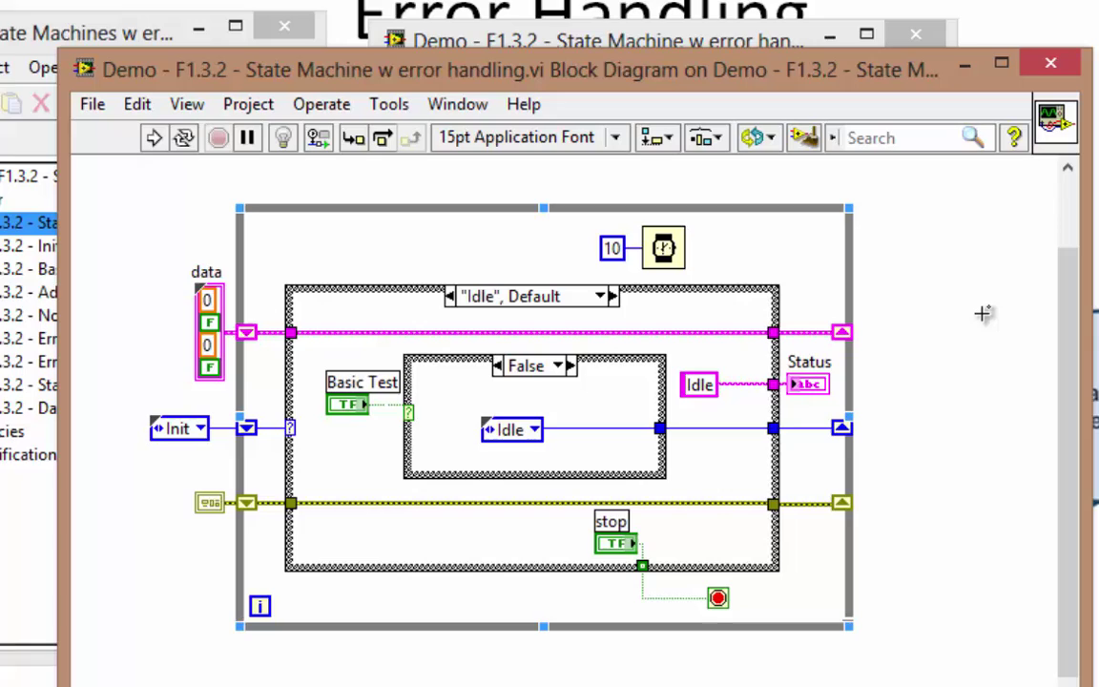
left_click(407, 458)
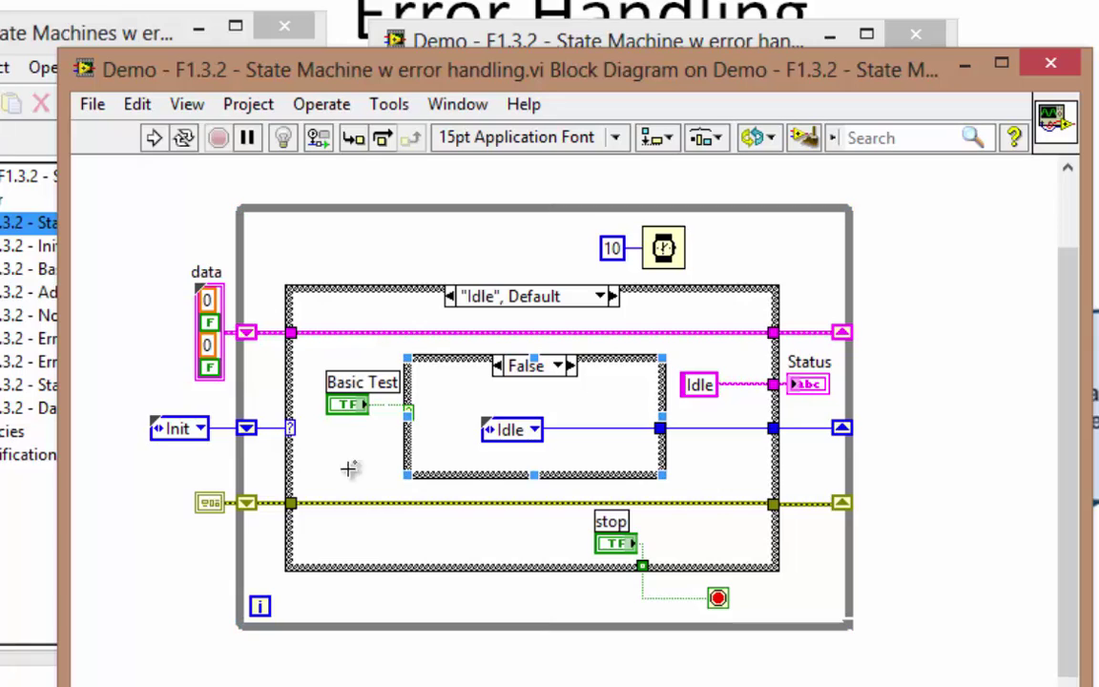
left_click(503, 523)
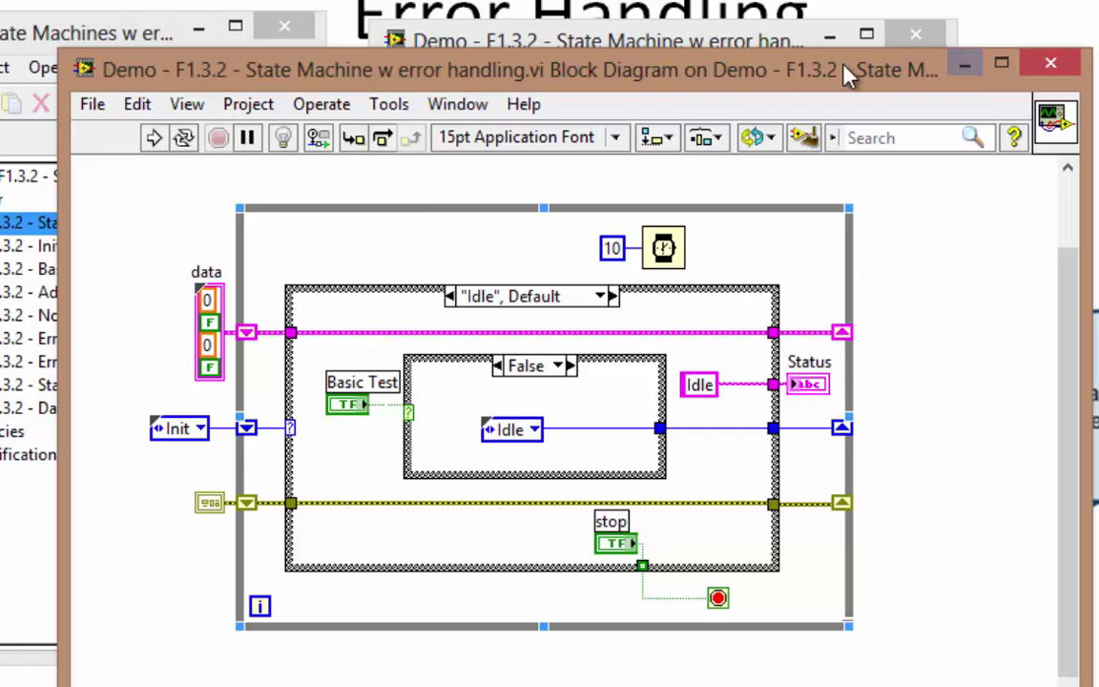
- View the Basic Test, Advanced Test and Idle cases, then bring the front panel forward
left_click_drag(774, 59, 790, 292)
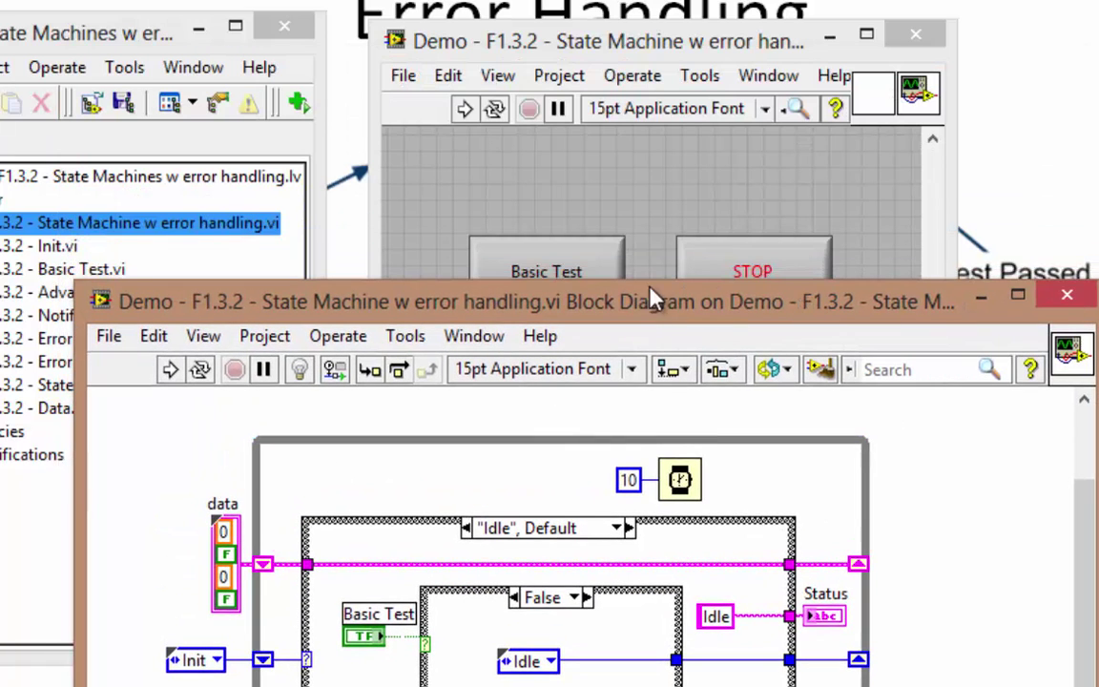
left_click_drag(652, 300, 669, 139)
left_click(635, 369)
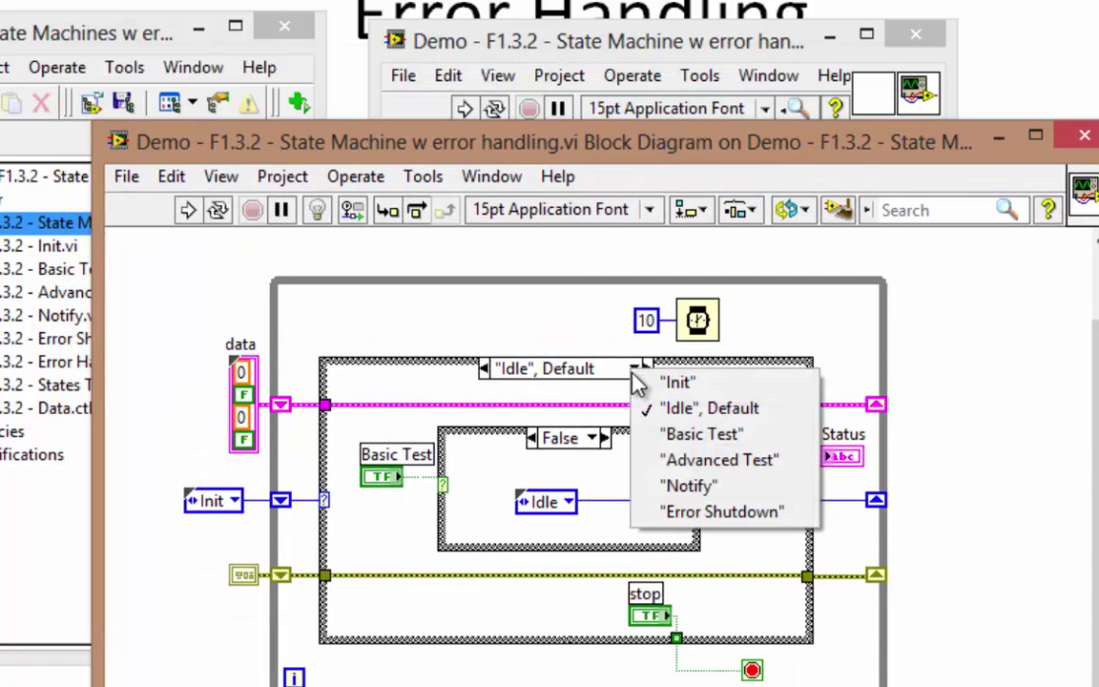
left_click(668, 434)
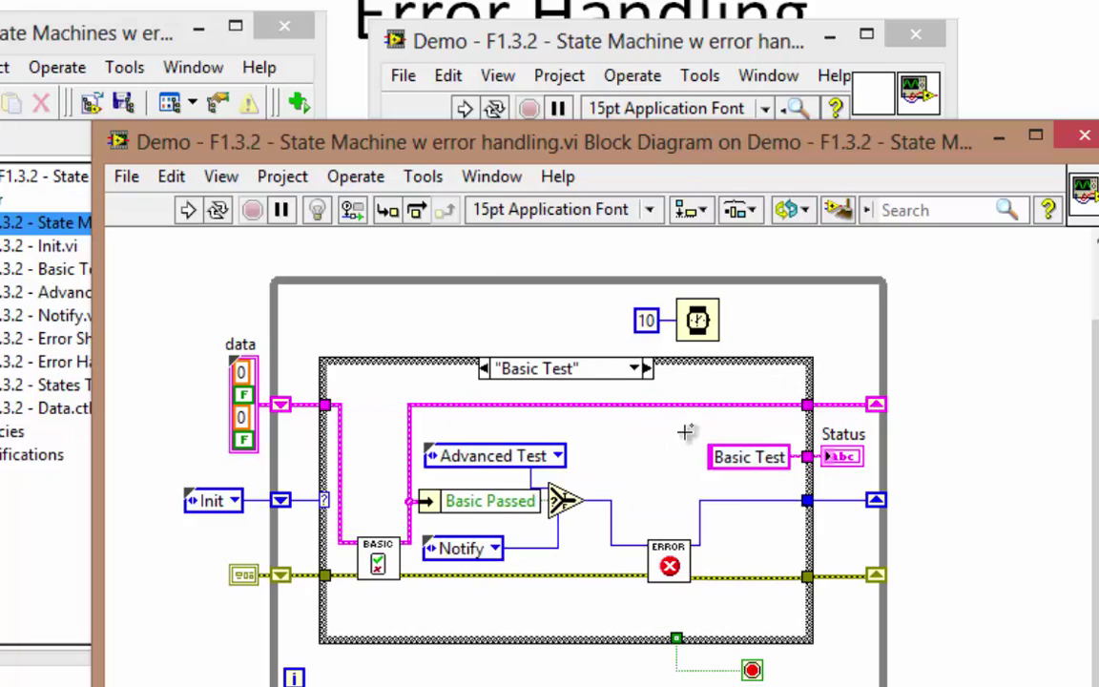
left_click(633, 372)
left_click(668, 457)
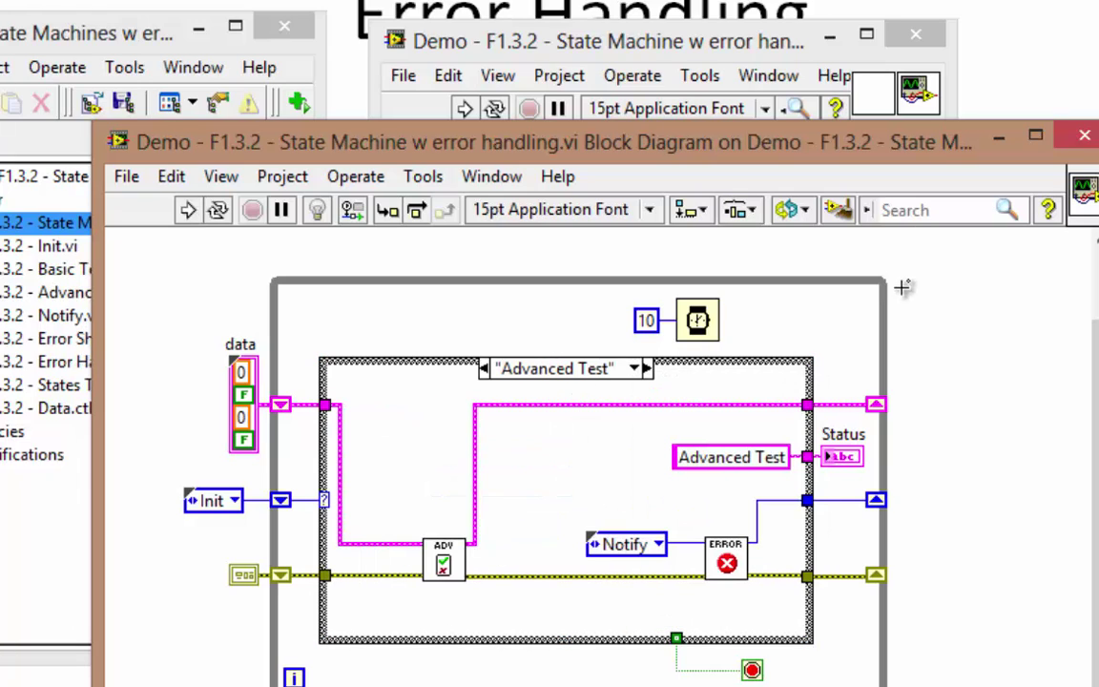
left_click(636, 372)
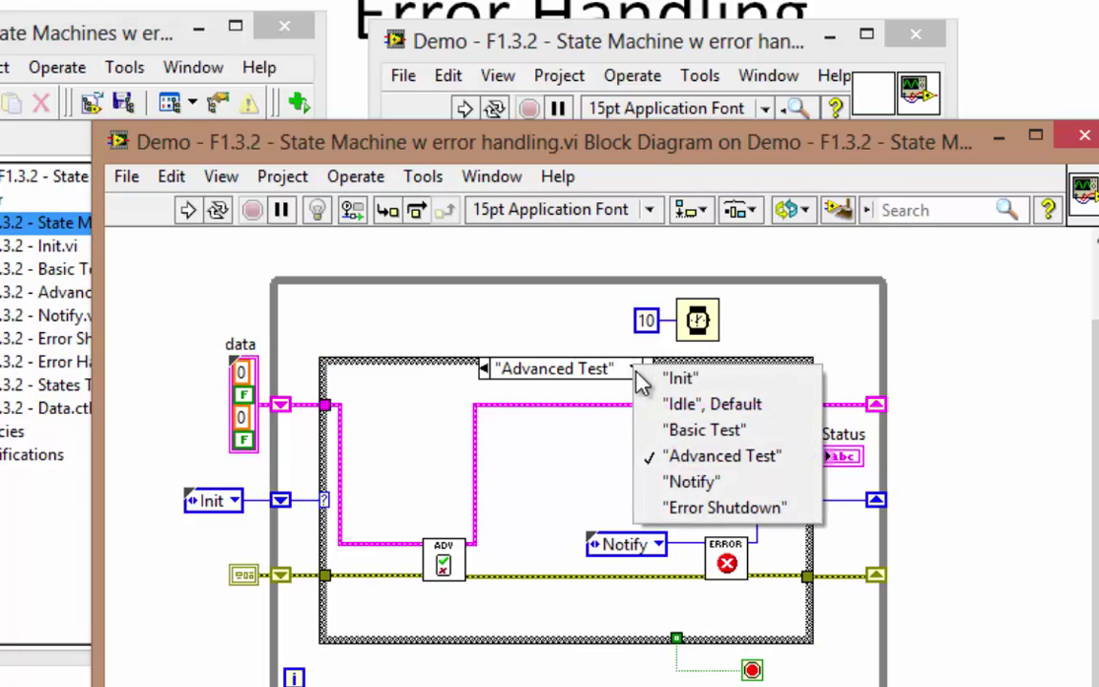
left_click(658, 405)
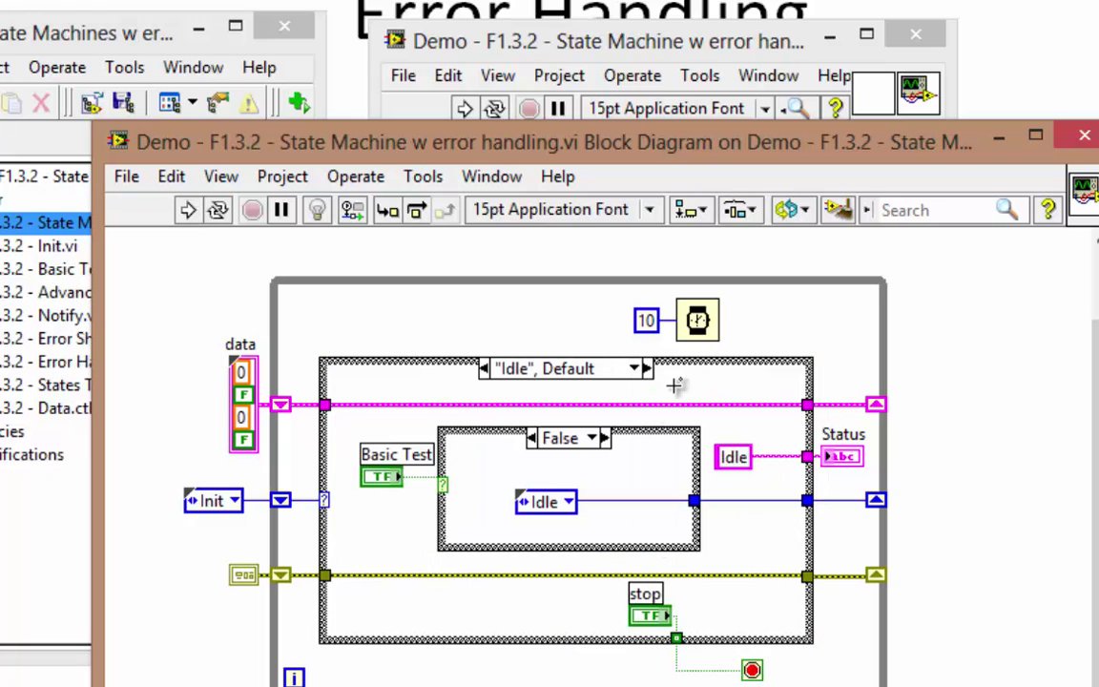
left_click(673, 43)
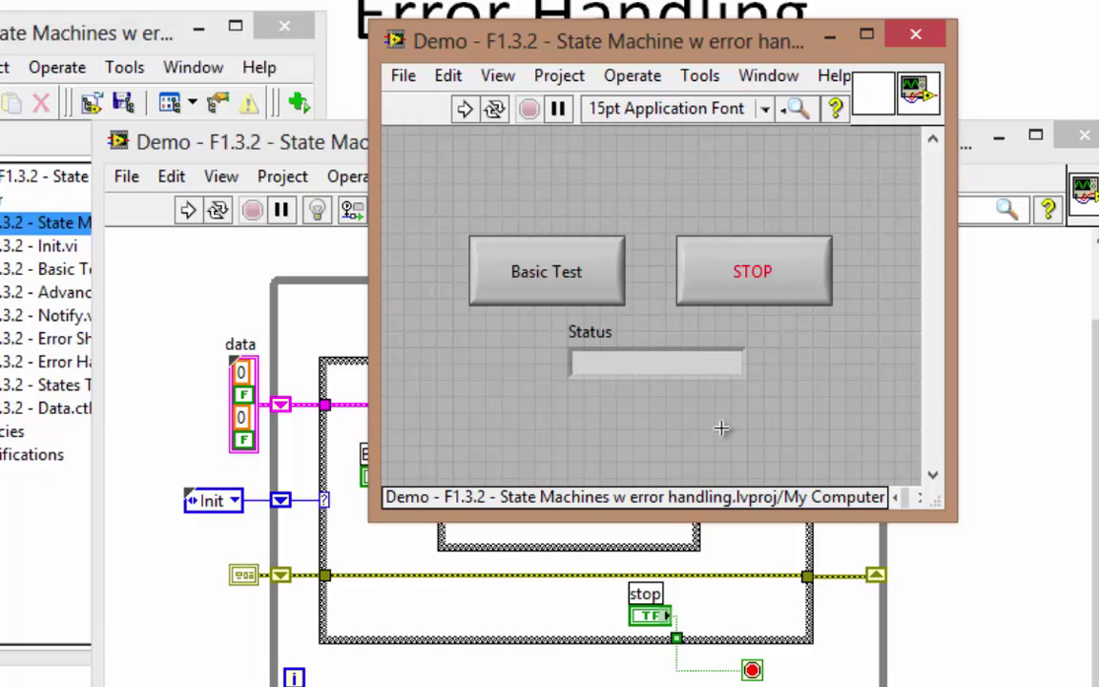
- Move the Status indicator lower and reposition the Basic Test and STOP buttons
left_click(662, 370)
left_click_drag(668, 364, 669, 429)
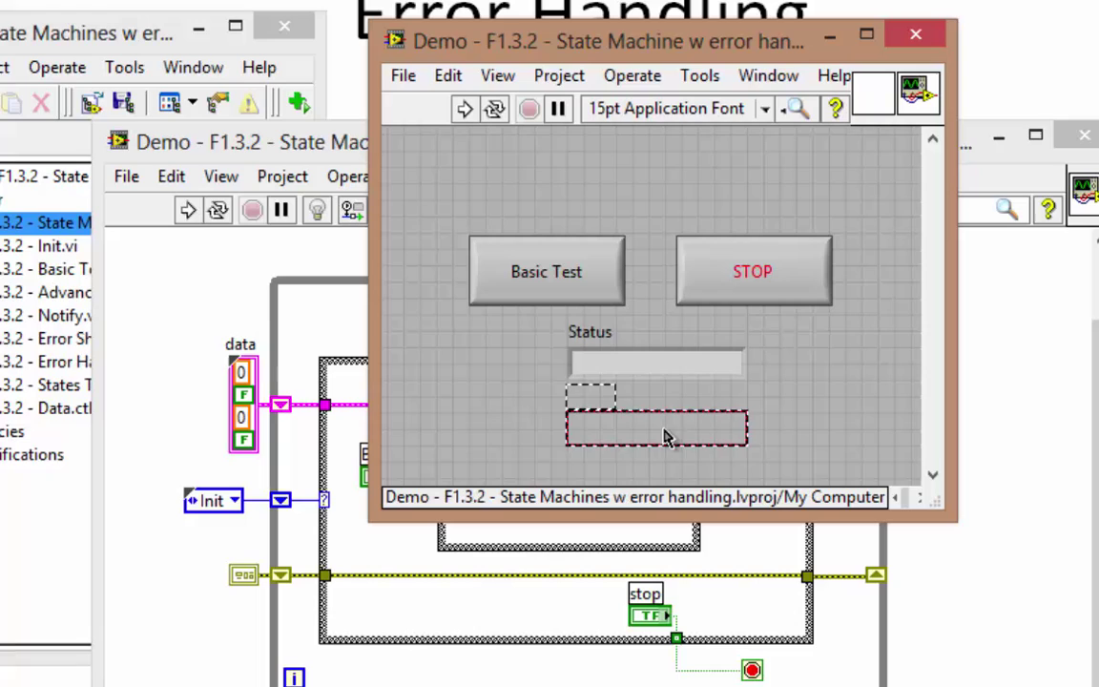
left_click(655, 341)
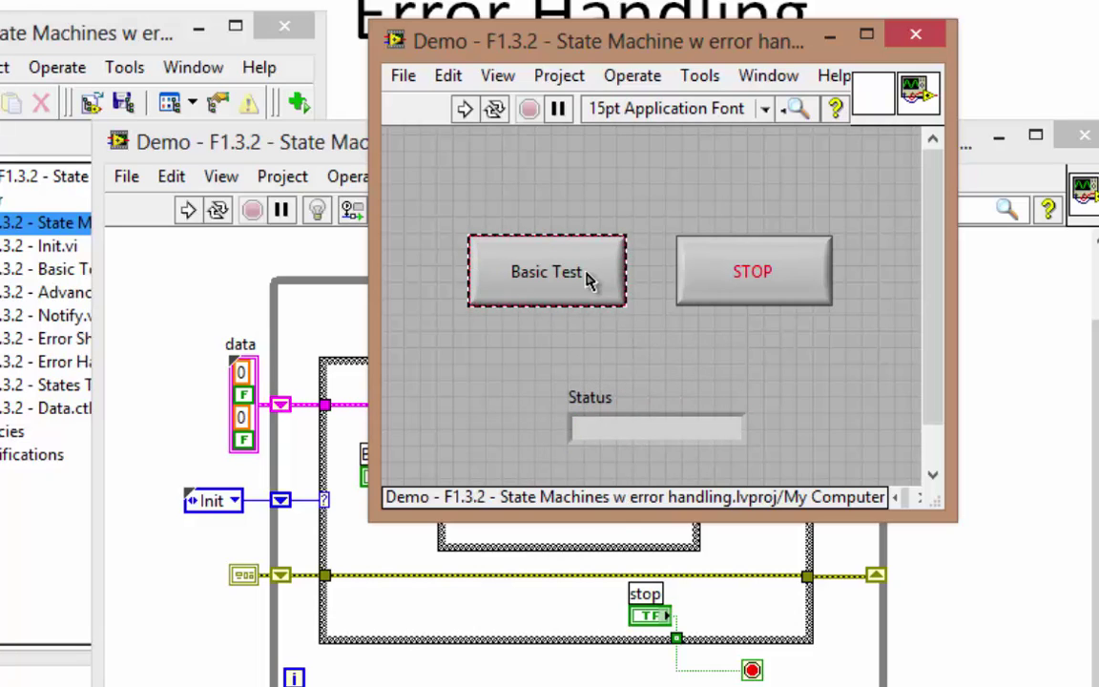
left_click_drag(592, 276, 713, 176)
left_click_drag(730, 275, 653, 363)
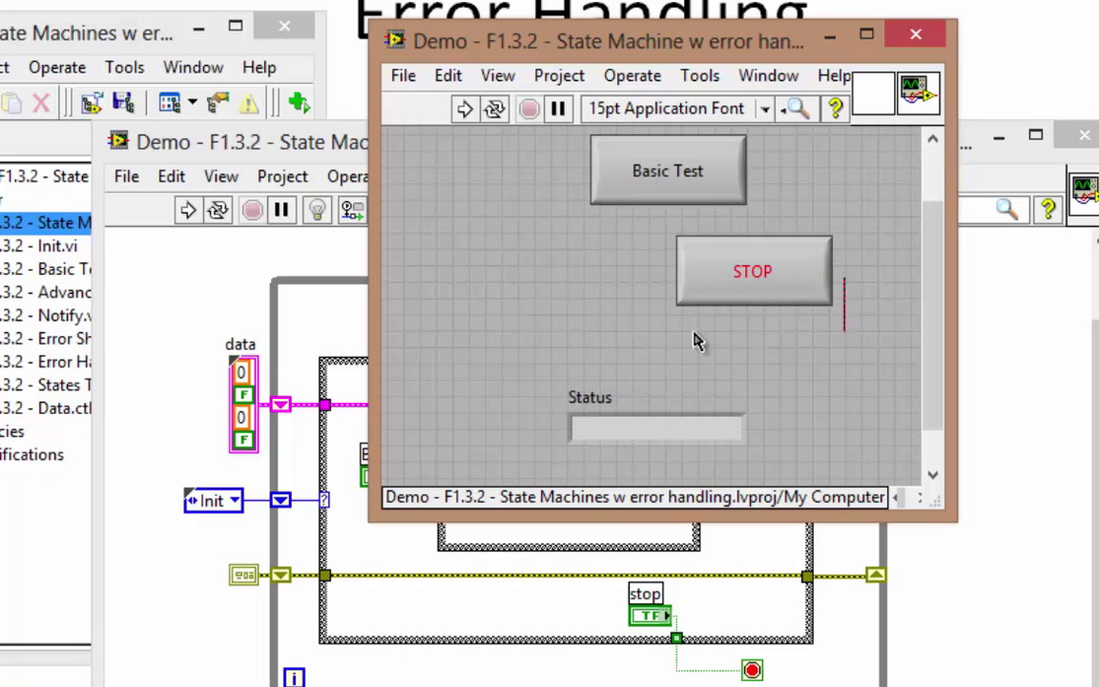
- Duplicate the Basic Test button and label the copy Advanced Test
left_click(638, 182)
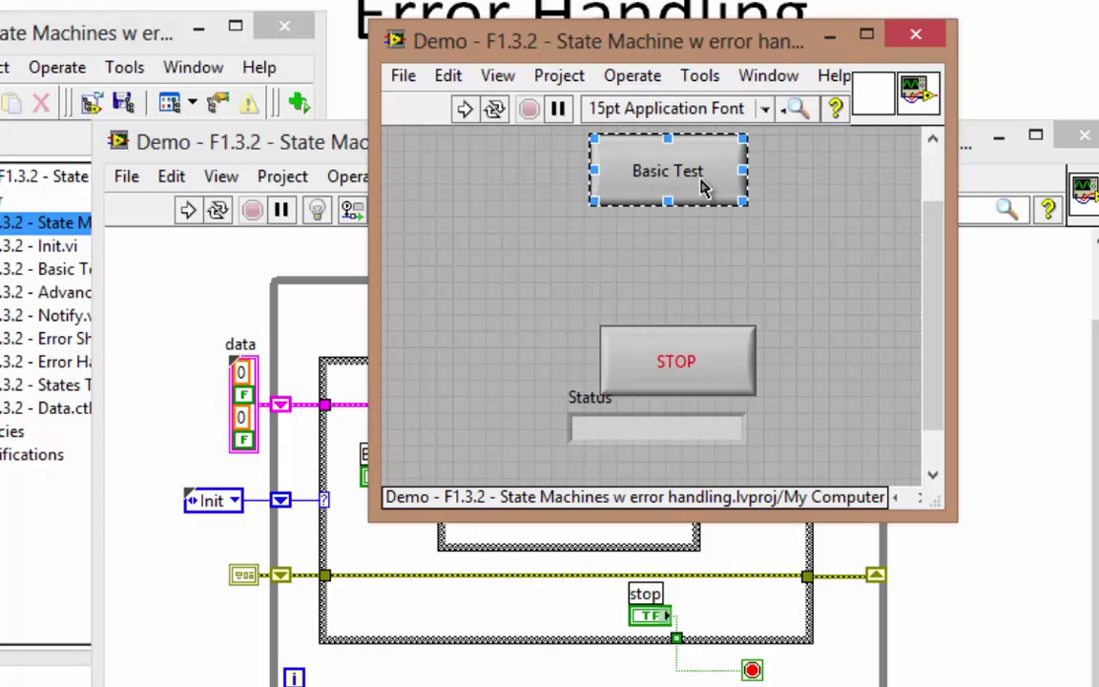
left_click_drag(700, 187, 701, 277, "ctrl")
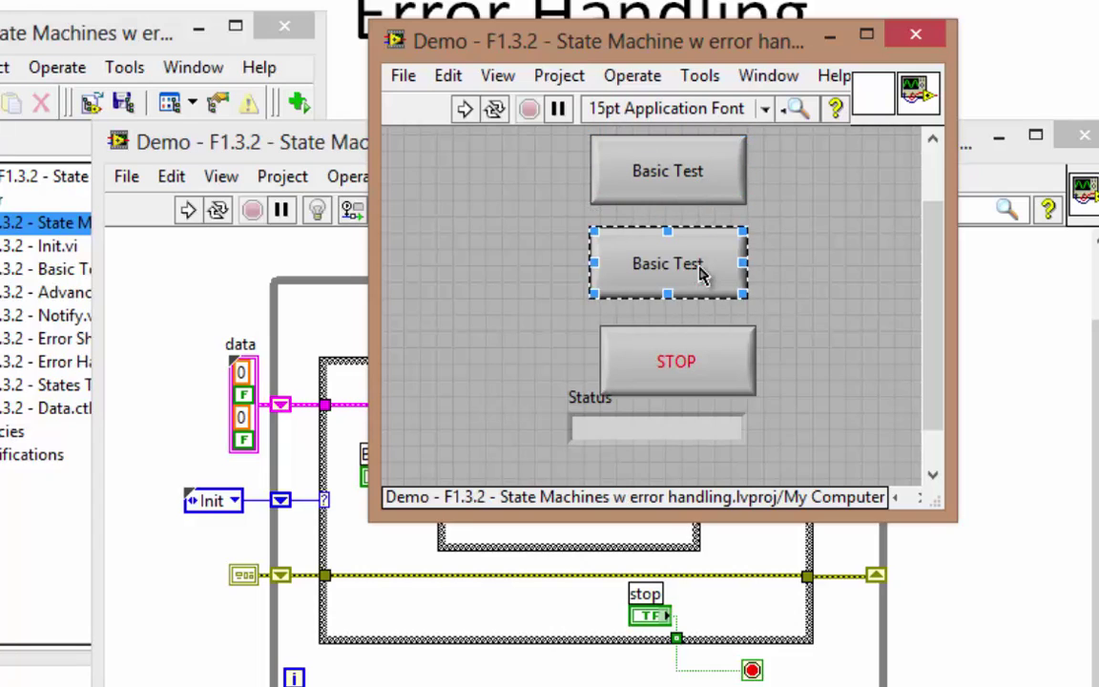
double_click(654, 265)
type("Advanced")
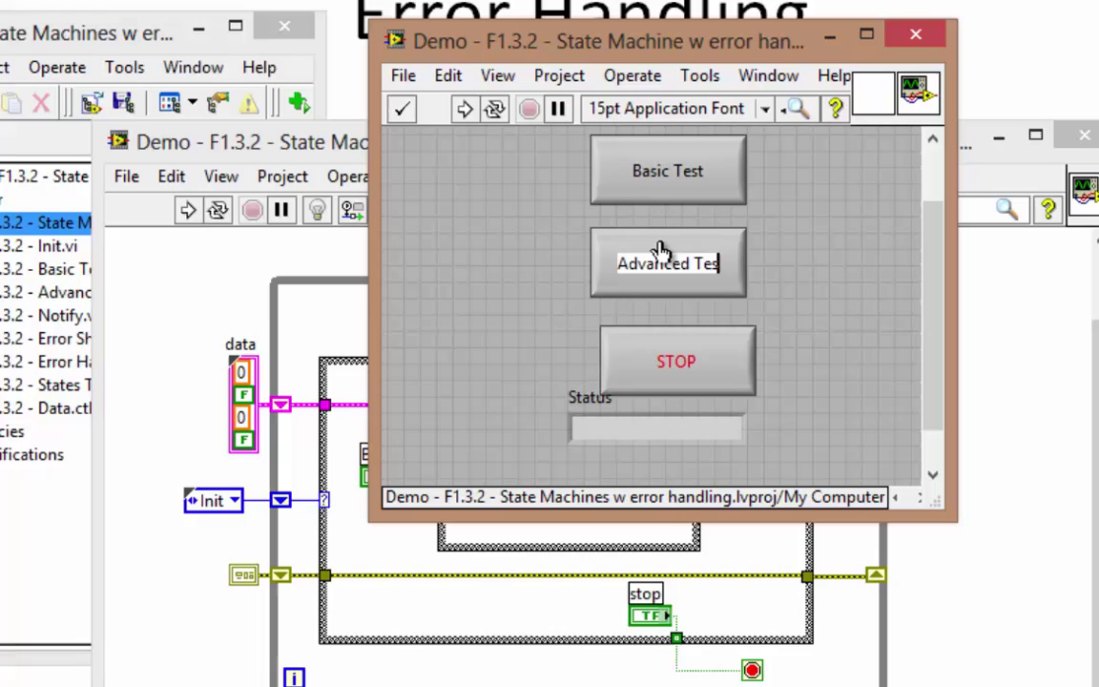
left_click(827, 261)
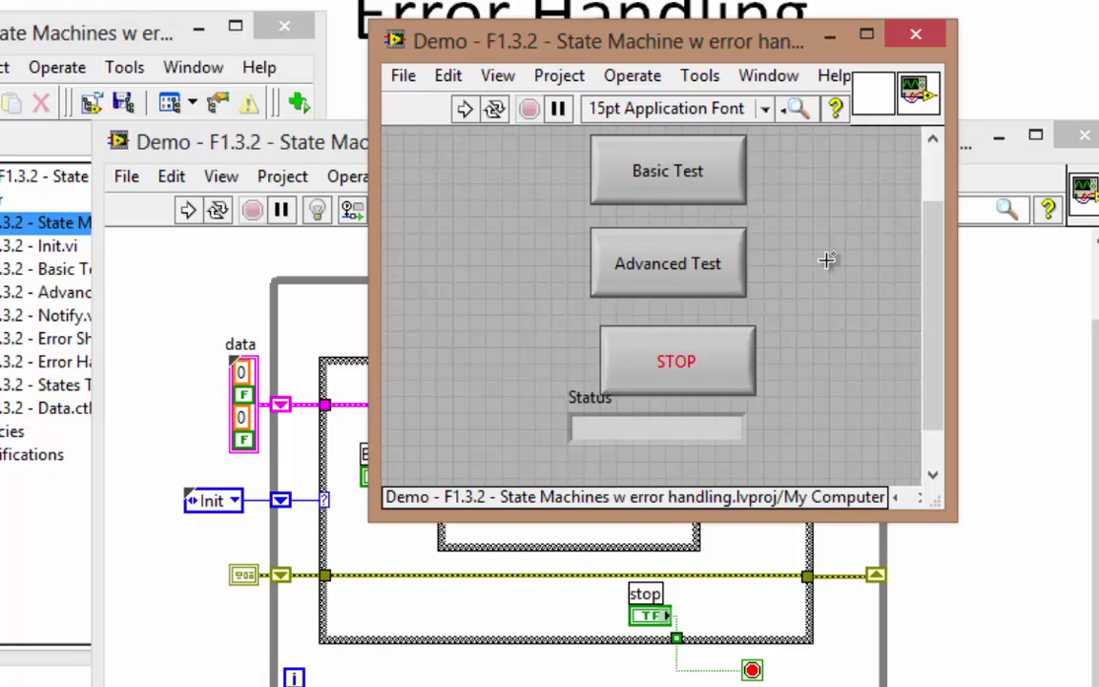
- Rename the new button's diagram terminal to Adv Test and return to the front panel
left_click(708, 239)
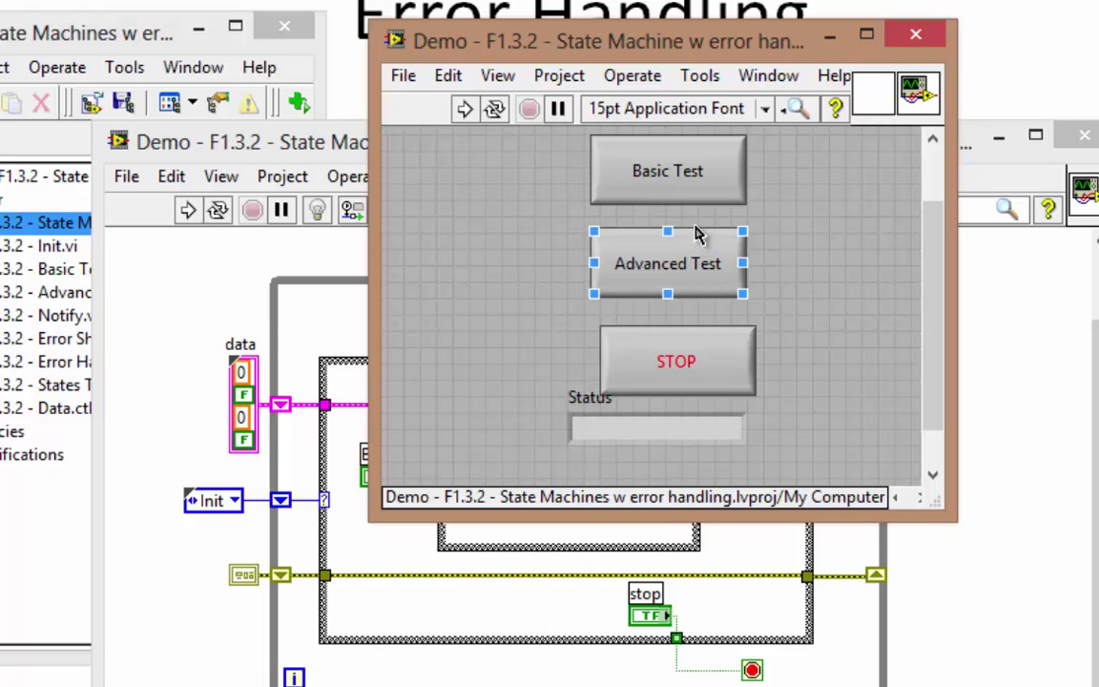
double_click(697, 236)
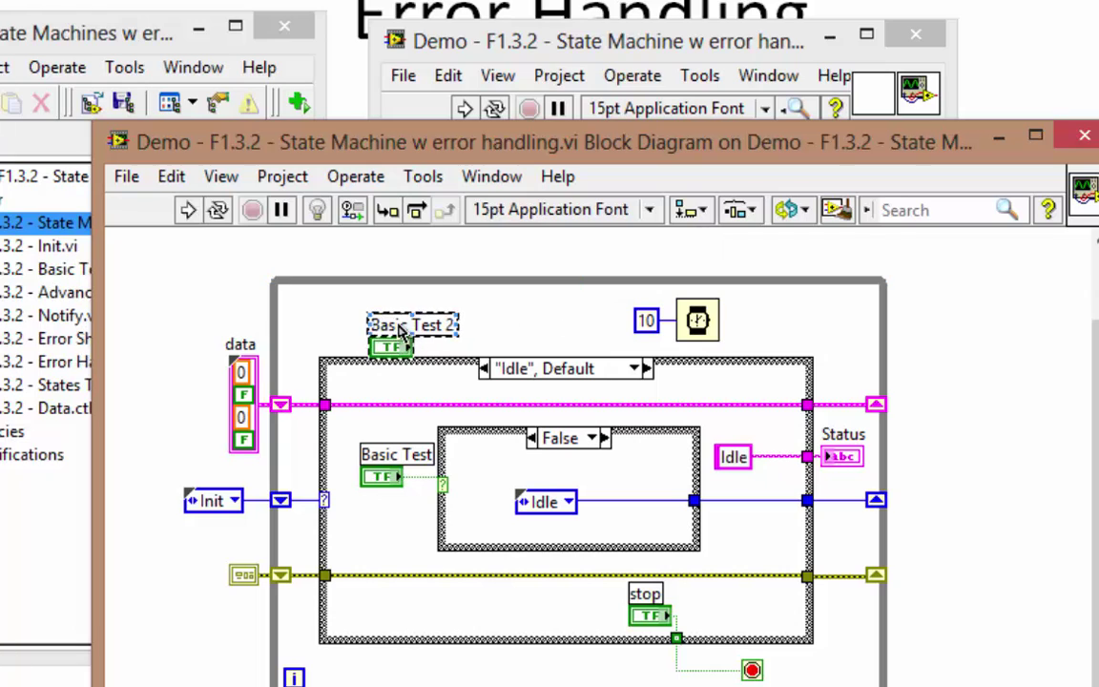
type("Adv Test")
left_click(484, 326)
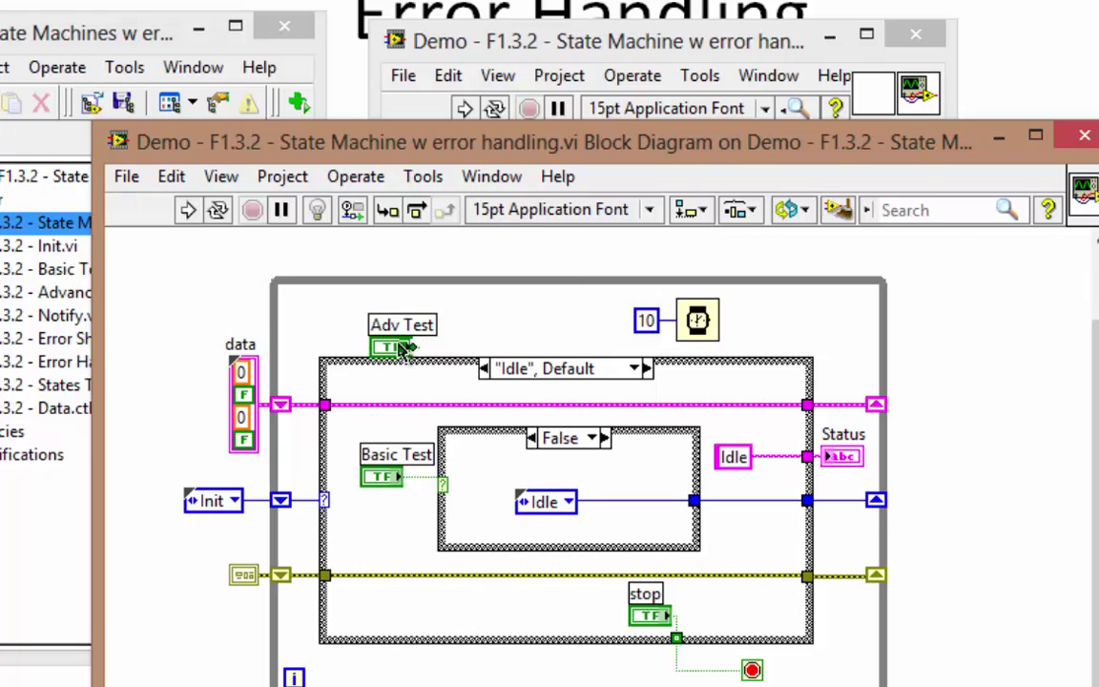
key("ctrl+e")
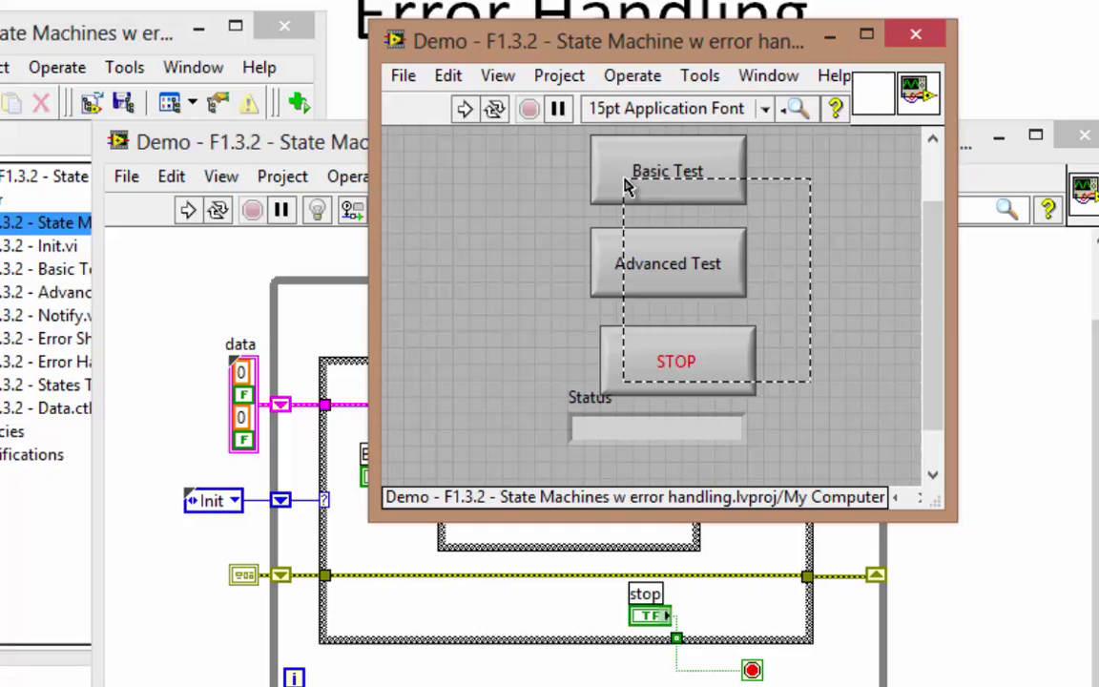
- Left-align the Basic Test, Advanced Test and STOP buttons and distribute them vertically
left_click_drag(563, 346, 778, 135)
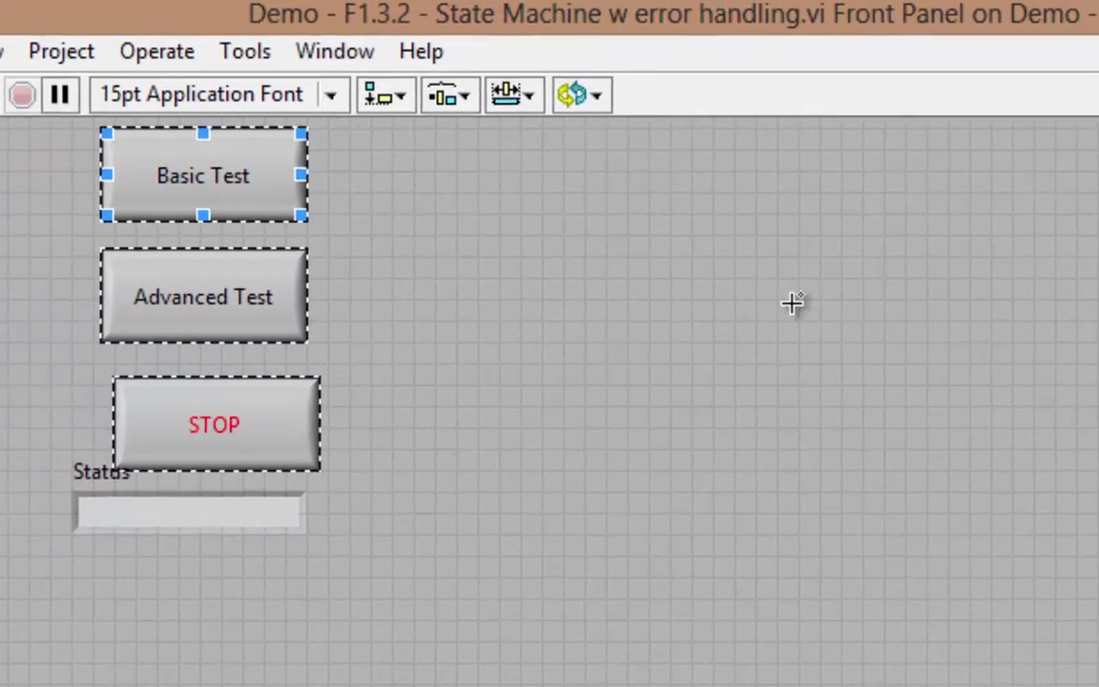
left_click(403, 107)
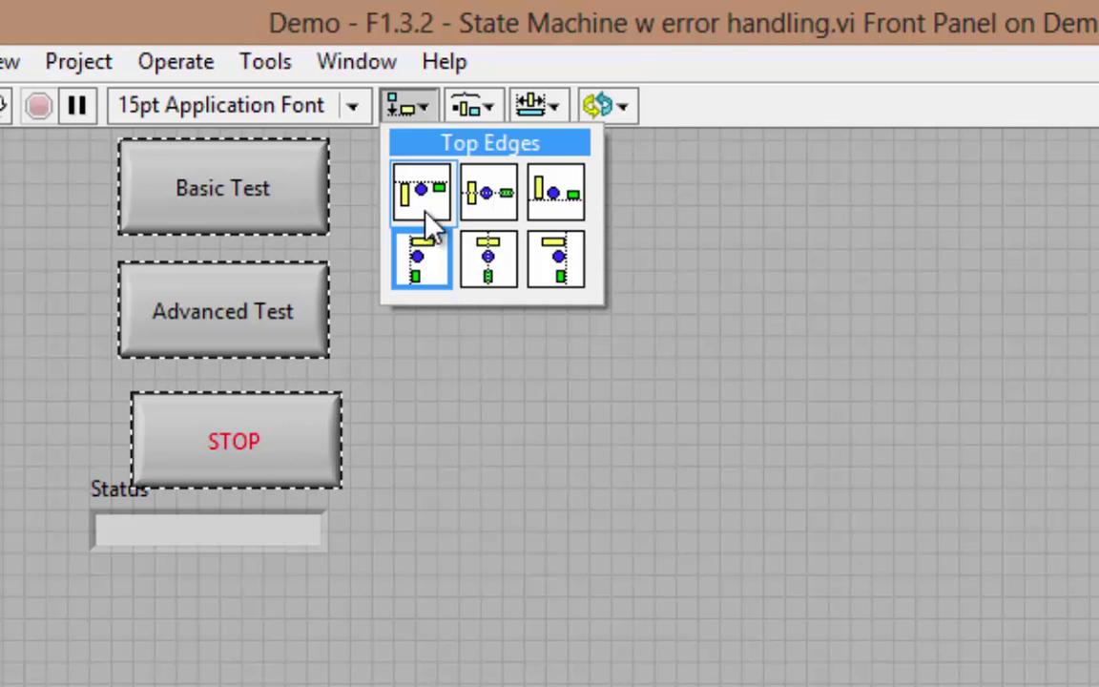
left_click(421, 258)
left_click(527, 112)
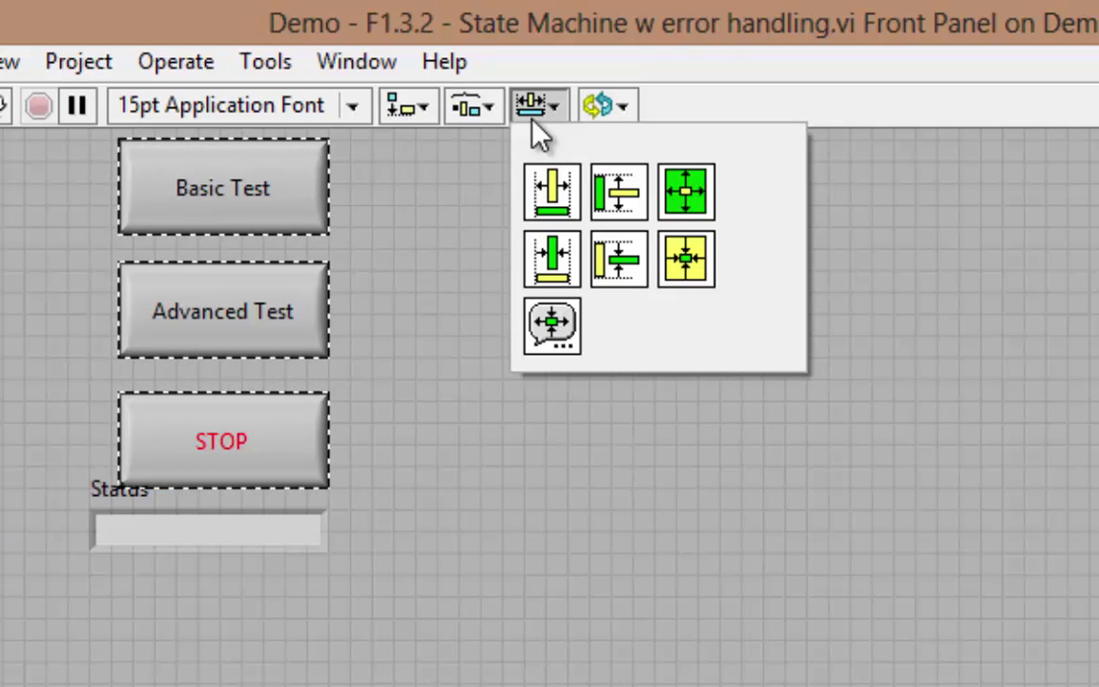
left_click(485, 109)
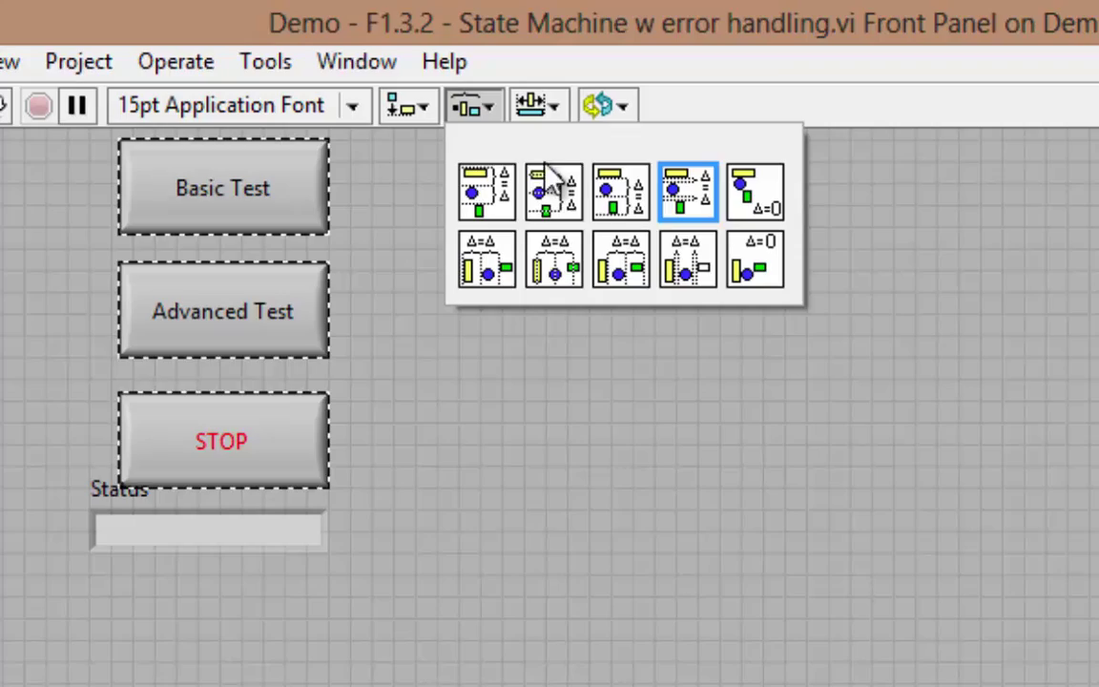
left_click(763, 206)
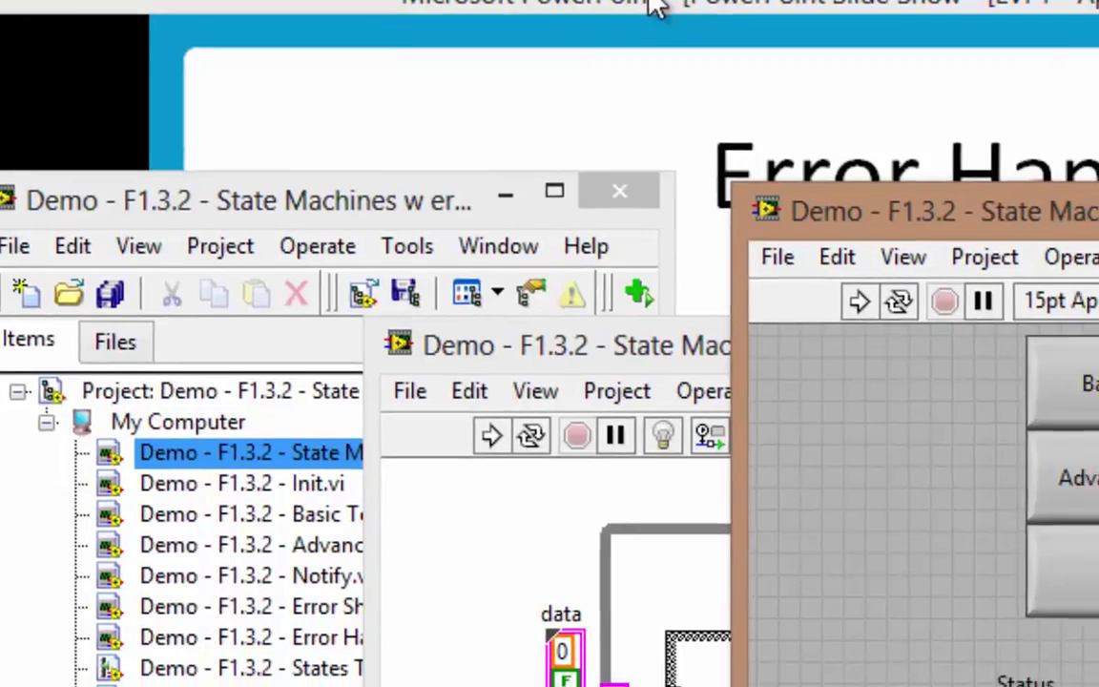
- Delete the inner False case structure, clear broken wires, and draw an Event Structure in the Idle case
key("ctrl+e")
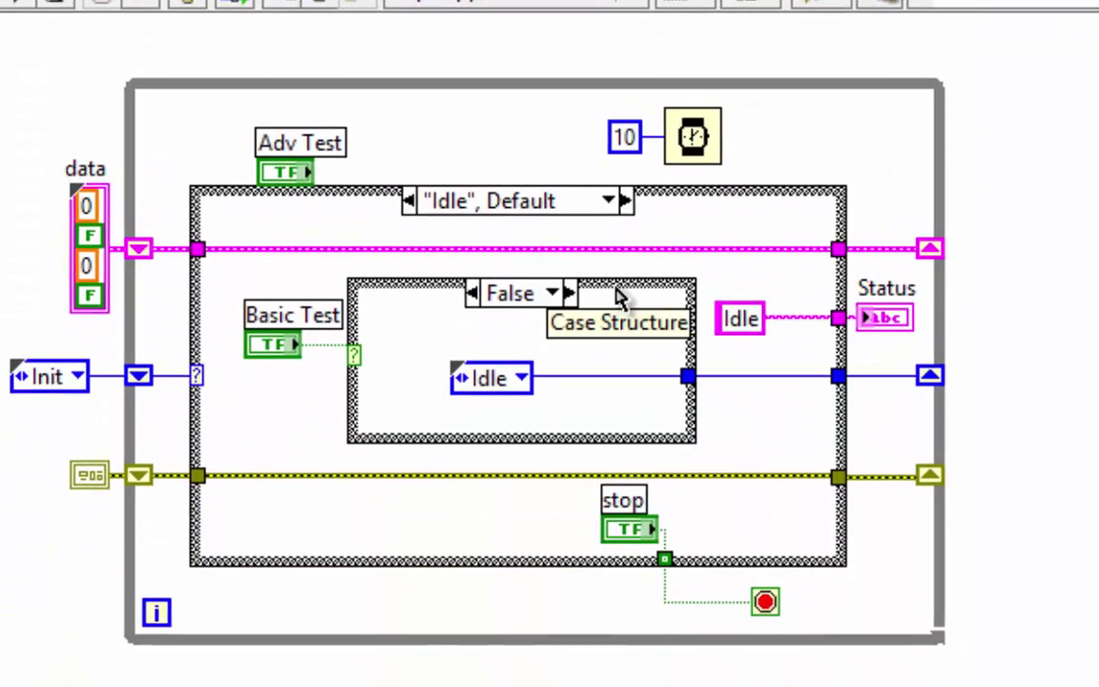
left_click(619, 298)
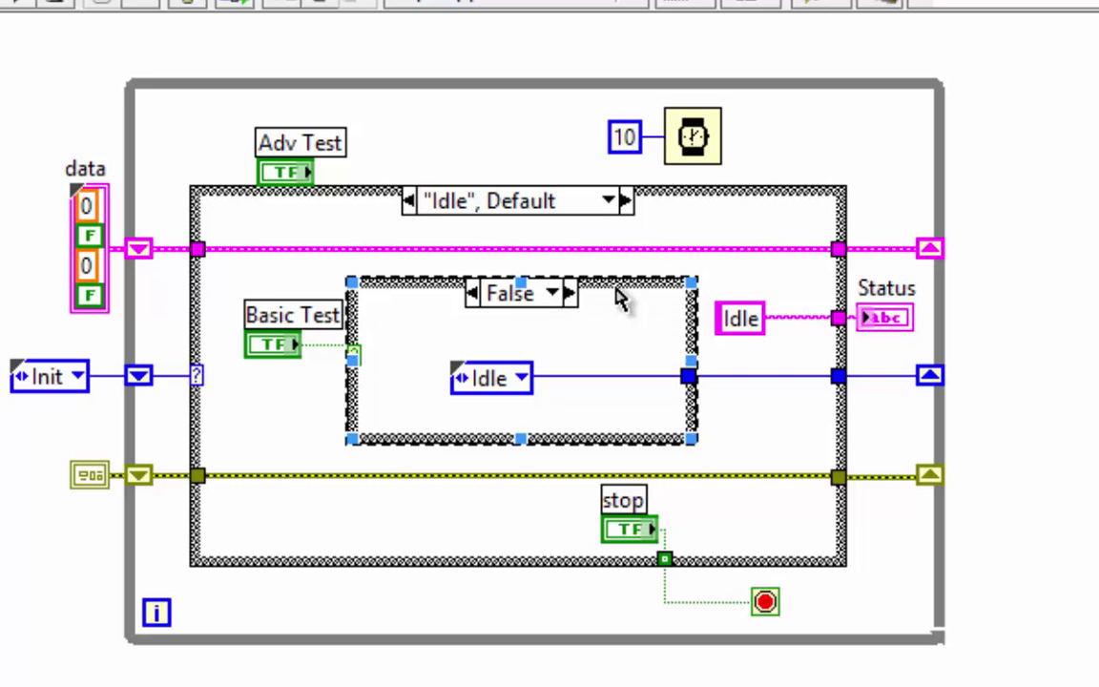
key("Delete")
key("ctrl+b")
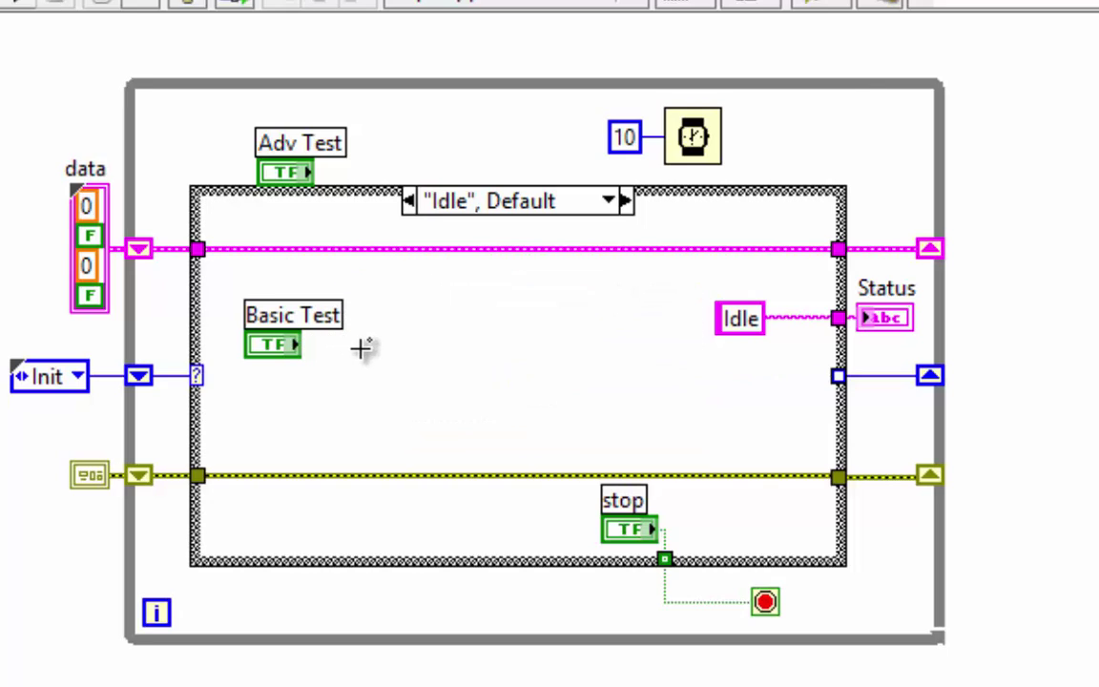
right_click(363, 361)
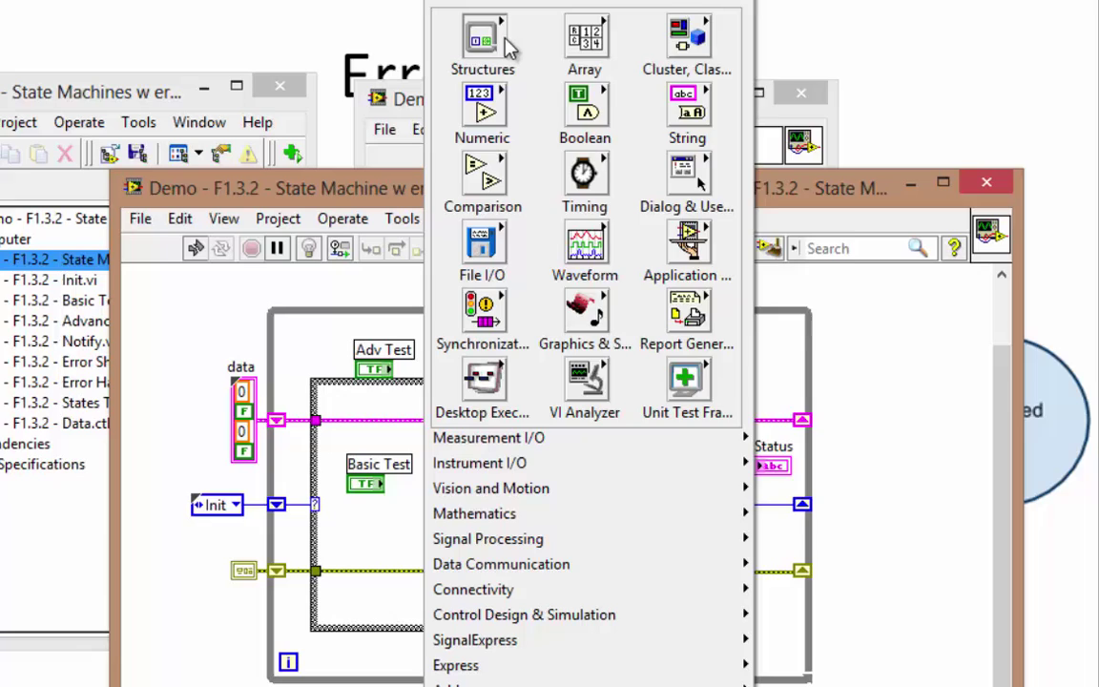
mouse_move(483, 43)
left_click(688, 174)
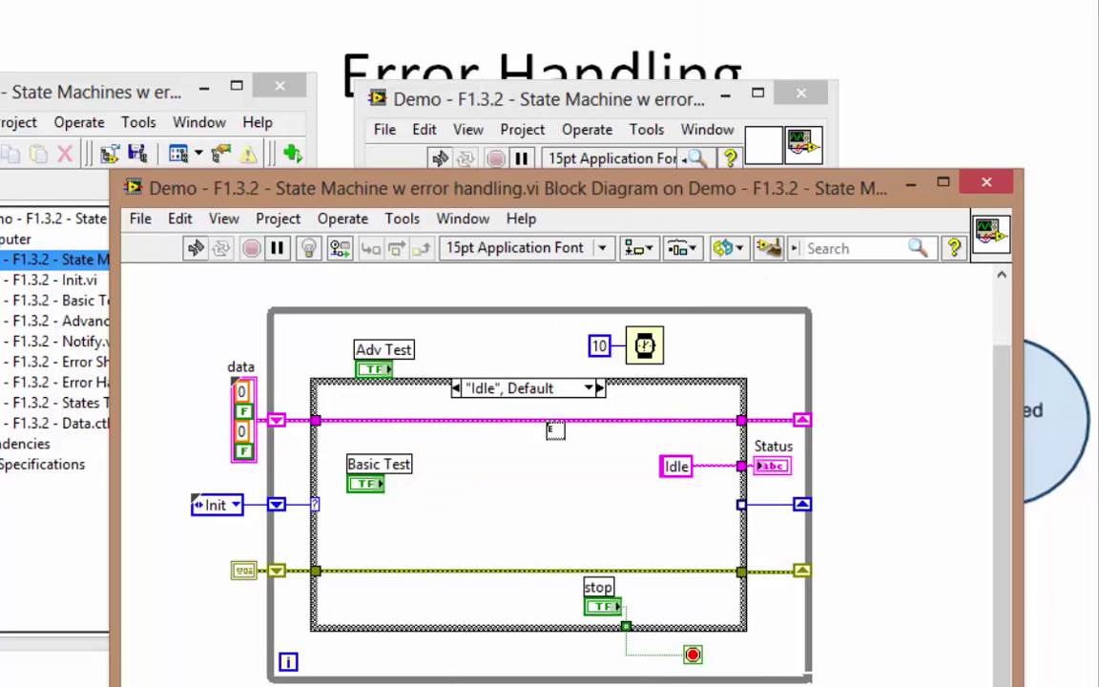
left_click_drag(427, 432, 655, 565)
right_click(618, 450)
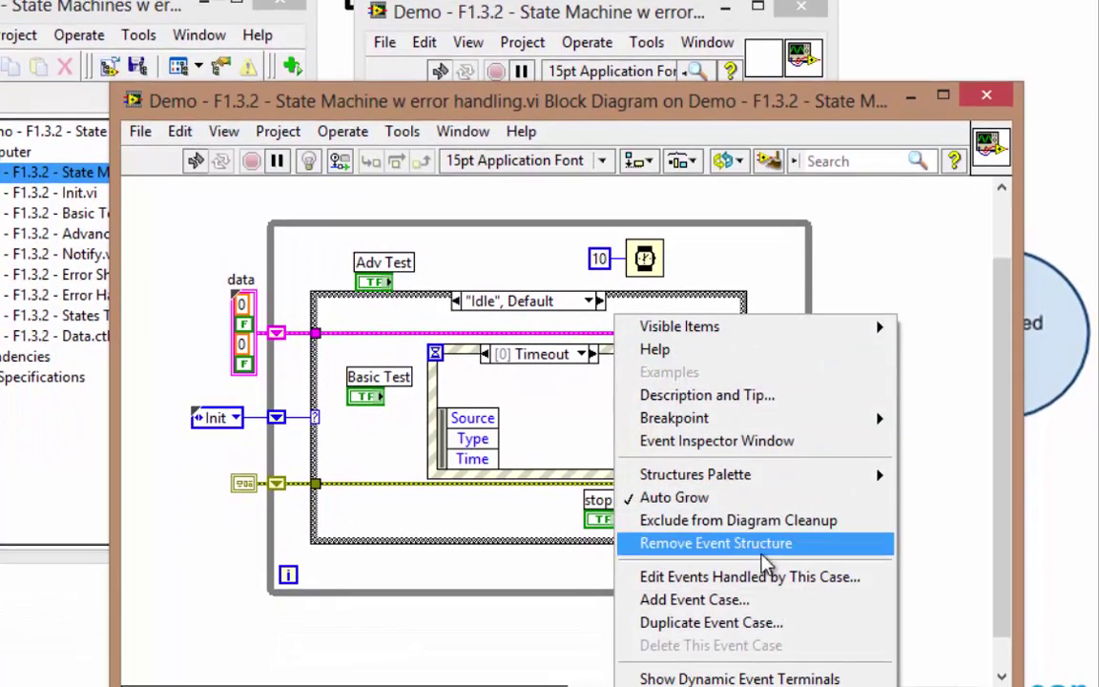
- Set the event case to handle Basic Test Value Change instead of Timeout
left_click(773, 577)
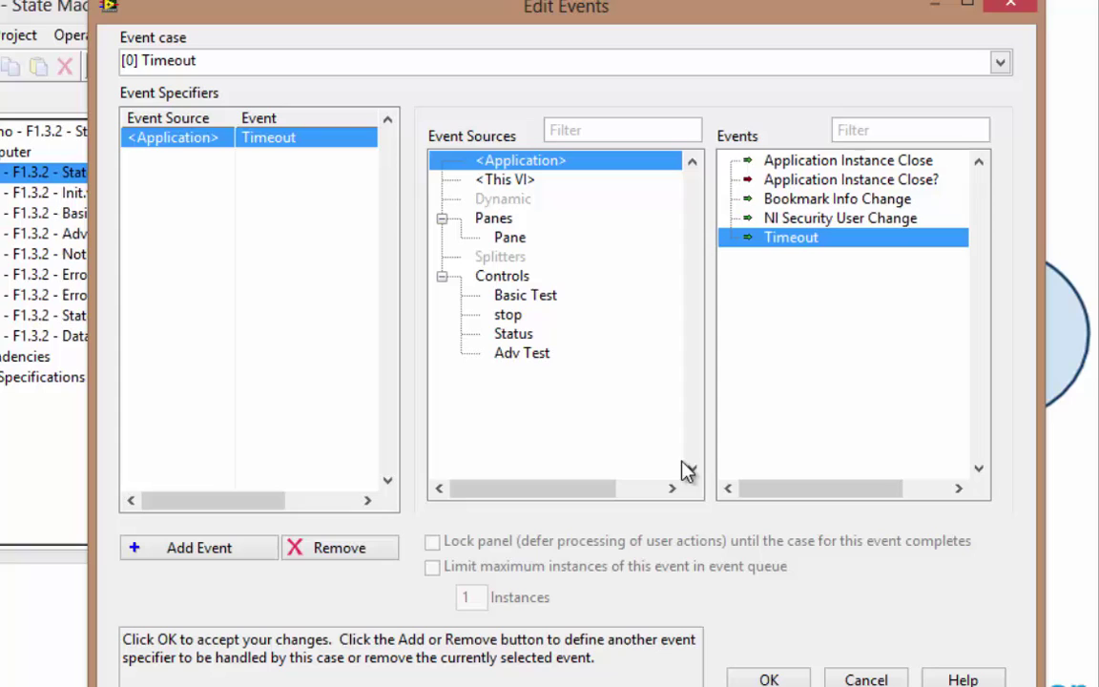
left_click(529, 298)
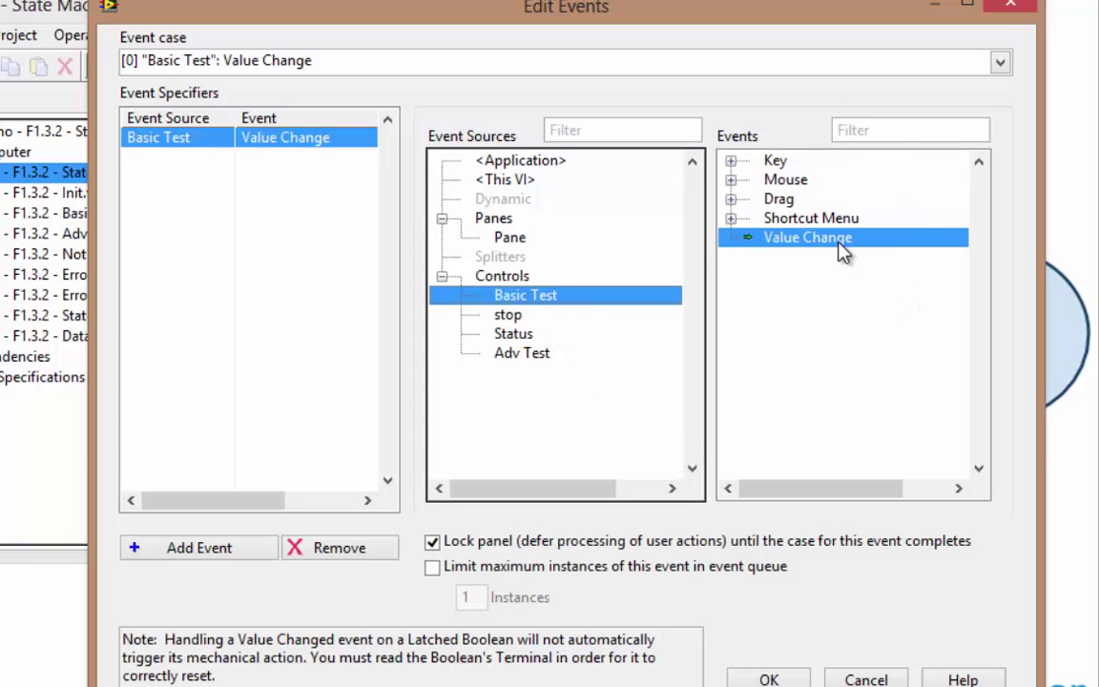
left_click(770, 680)
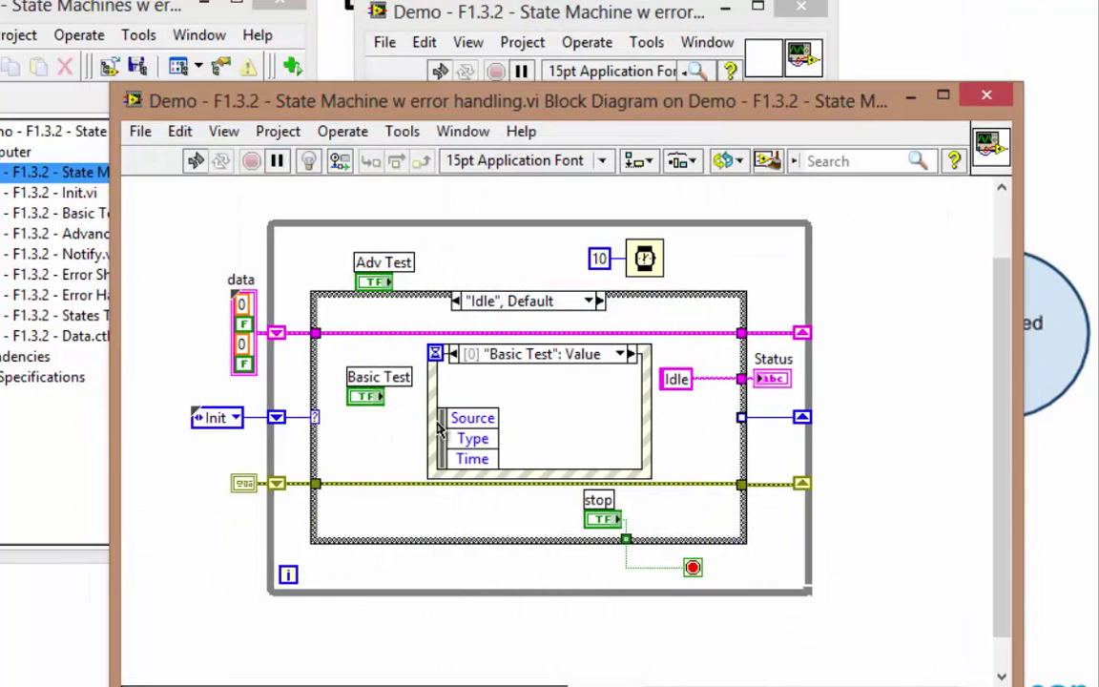
- Move the Basic Test terminal into the event case and shrink the event data node to Time
left_click_drag(368, 401, 542, 408)
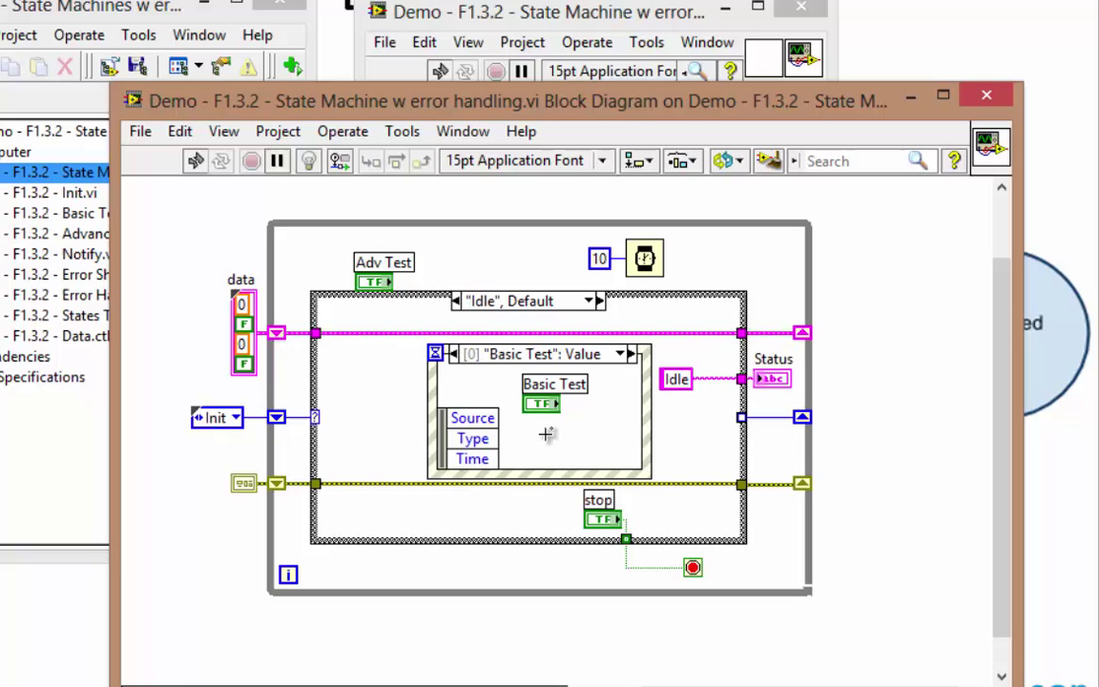
left_click(487, 439)
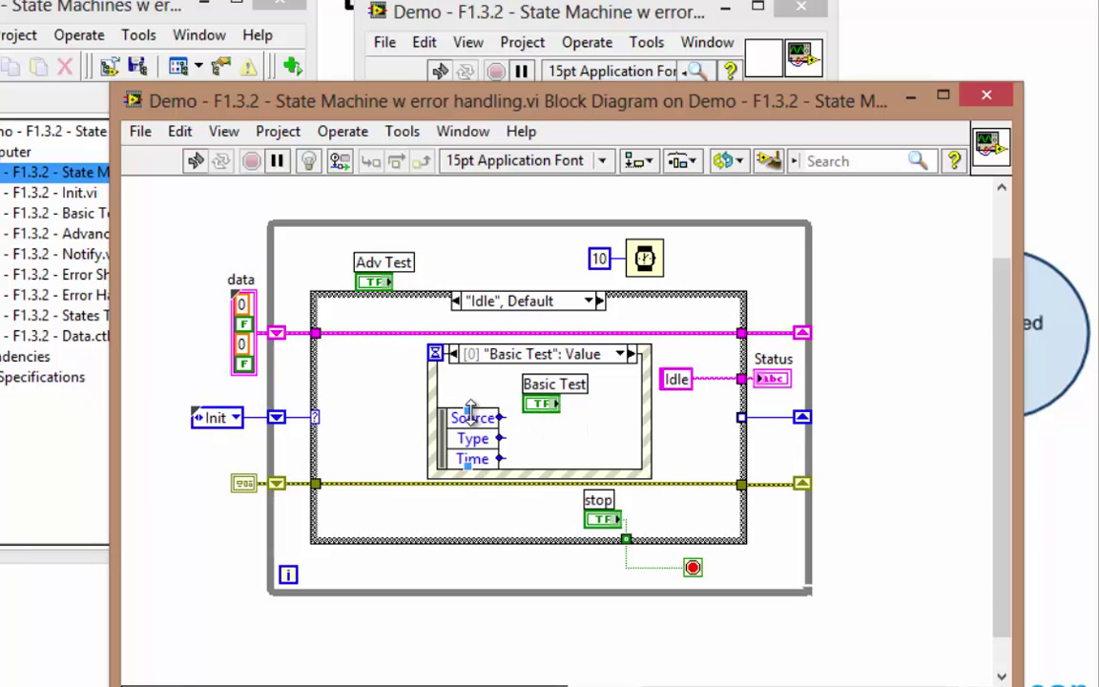
left_click_drag(467, 408, 468, 450)
left_click_drag(535, 409, 469, 411)
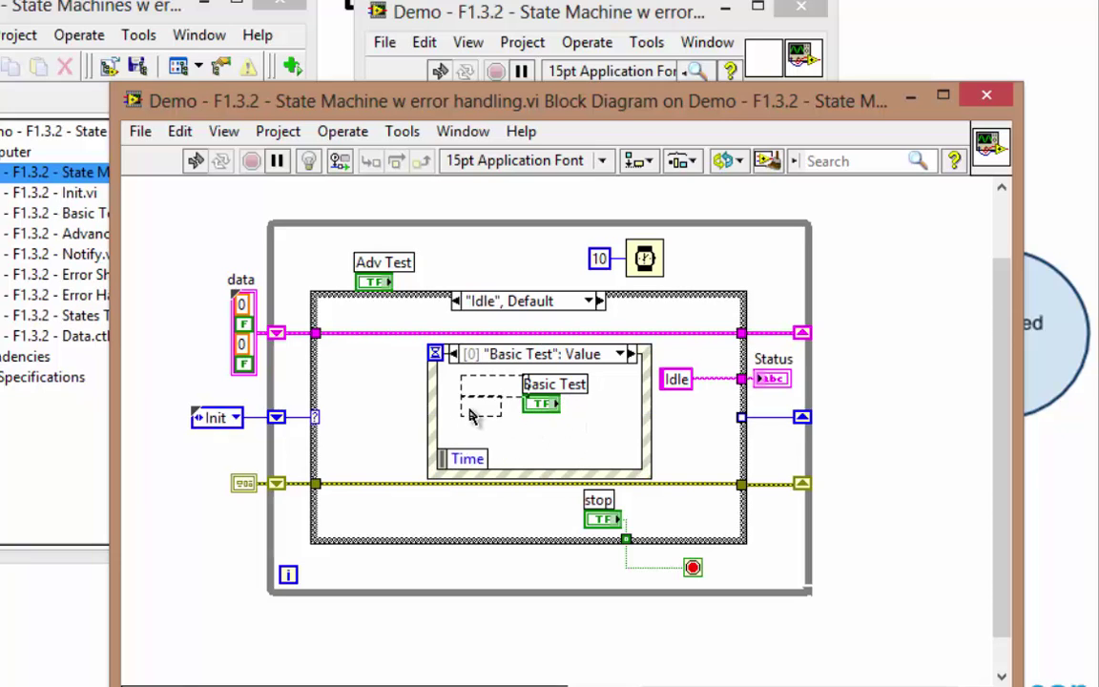
- Add a Basic Test state constant in the event case, wired to the next-state tunnel
left_click(745, 443)
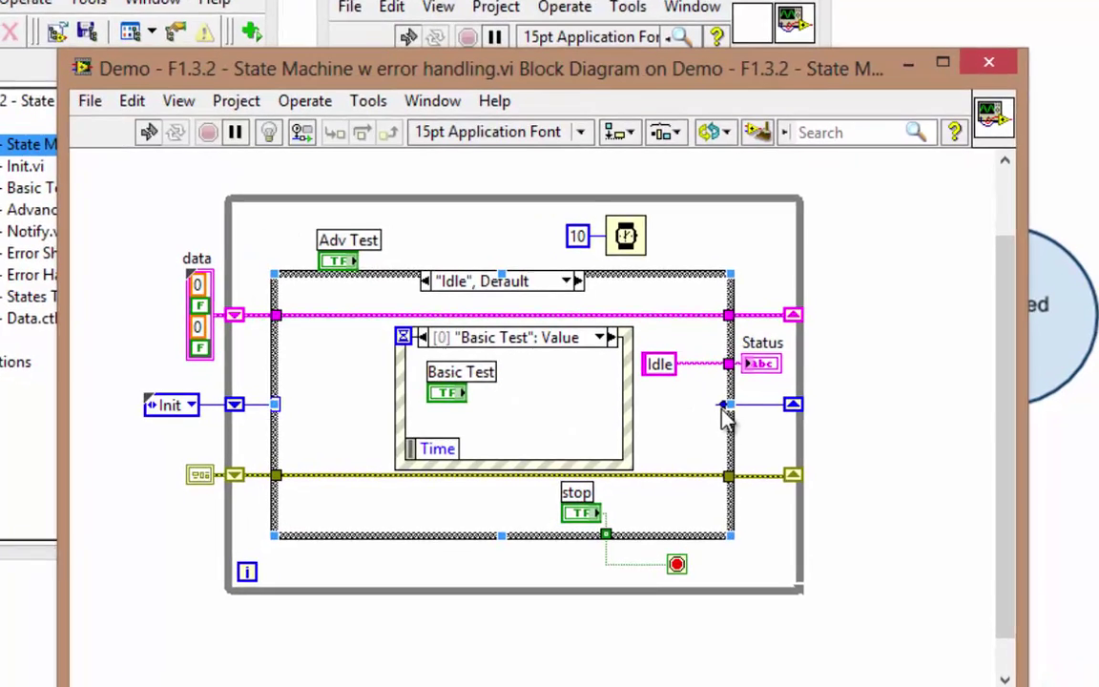
right_click(741, 418)
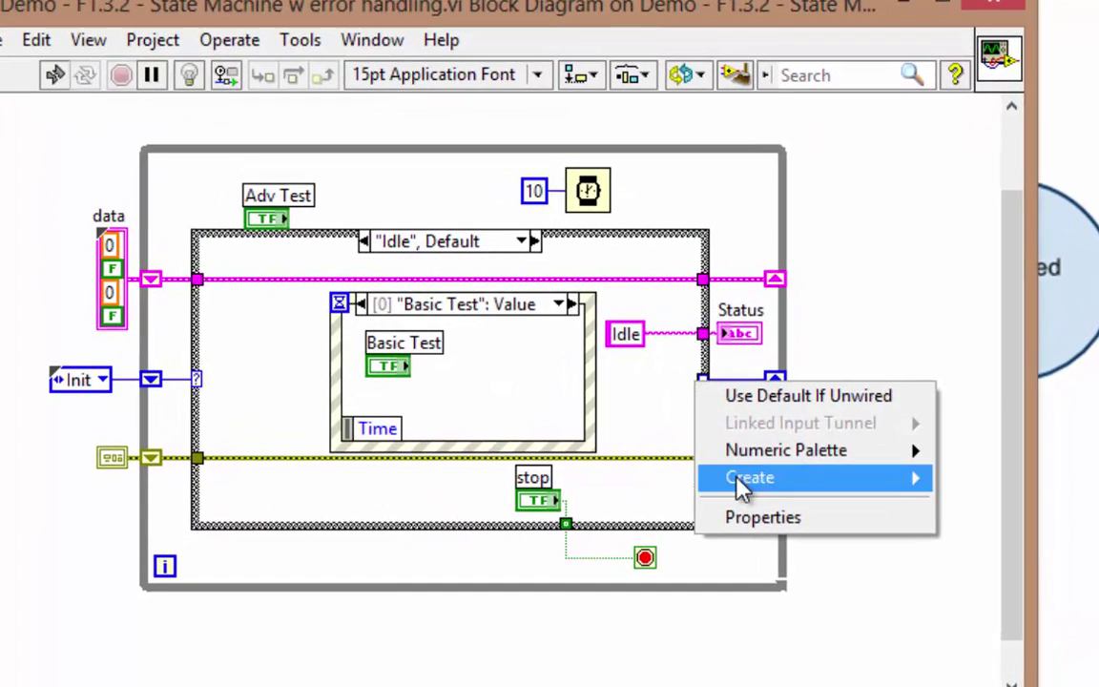
mouse_move(754, 478)
left_click(954, 477)
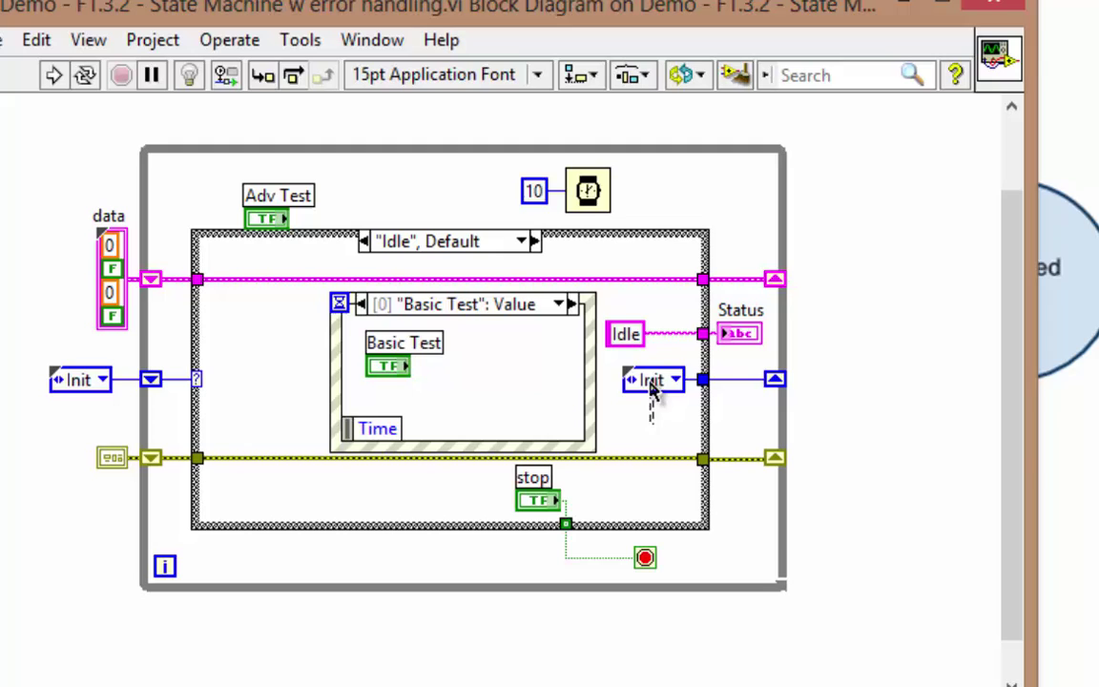
left_click_drag(652, 387, 490, 385)
left_click(513, 379)
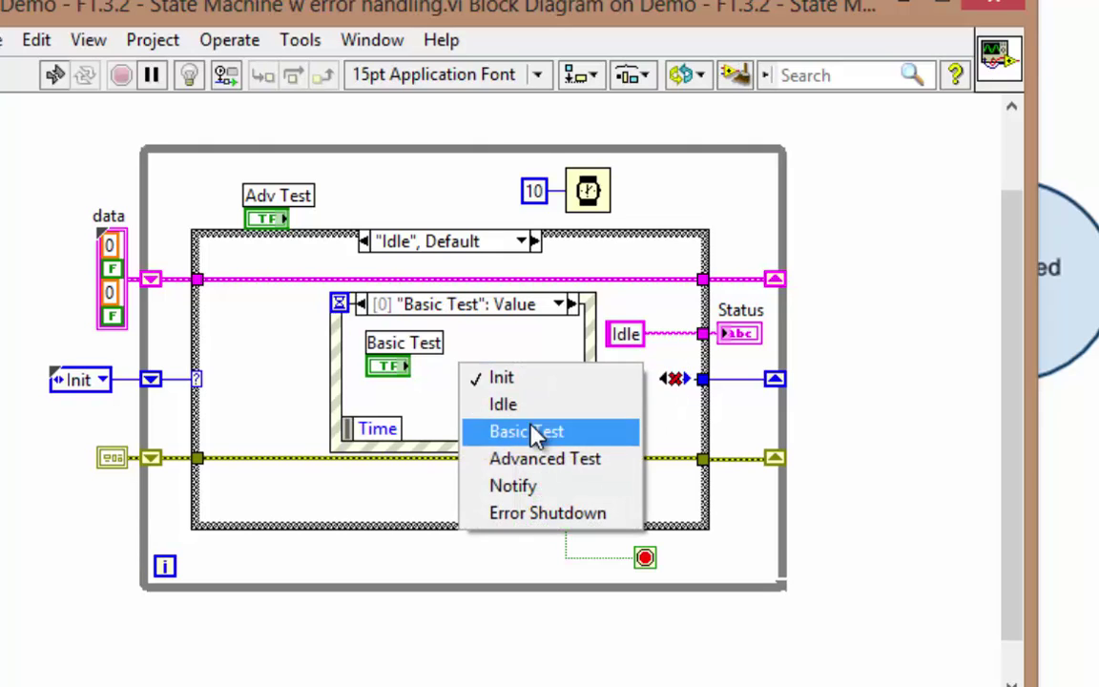
left_click(536, 434)
left_click(523, 381)
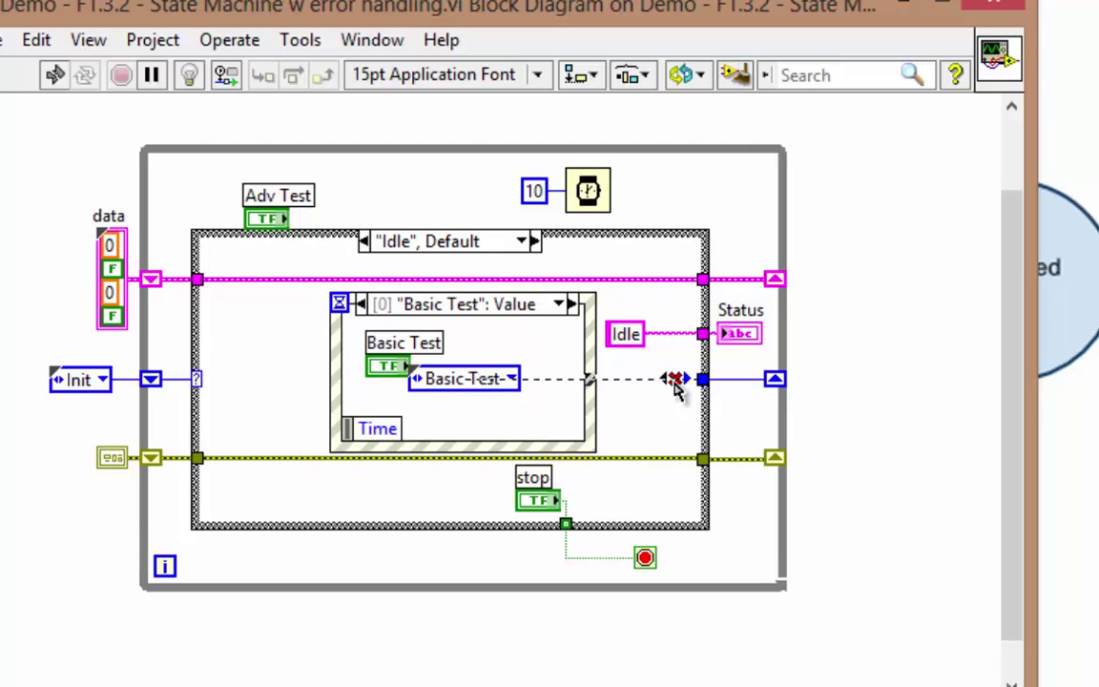
left_click(674, 384)
left_click_drag(467, 379, 500, 378)
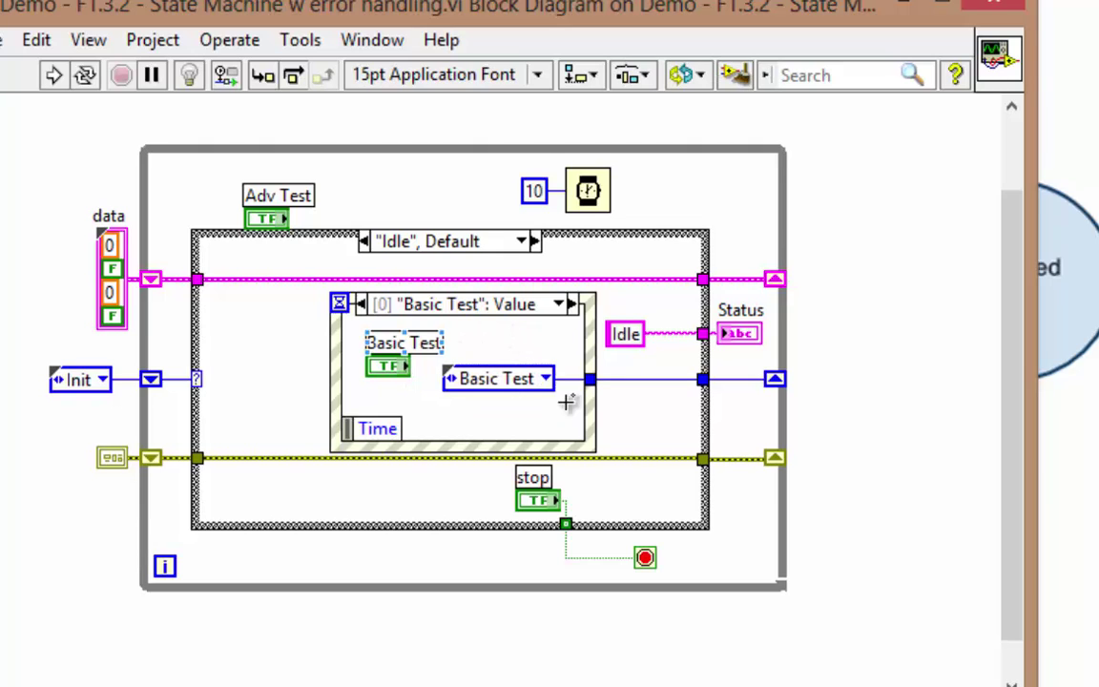
- Duplicate the event case and set it to handle Adv Test Value Change
right_click(594, 351)
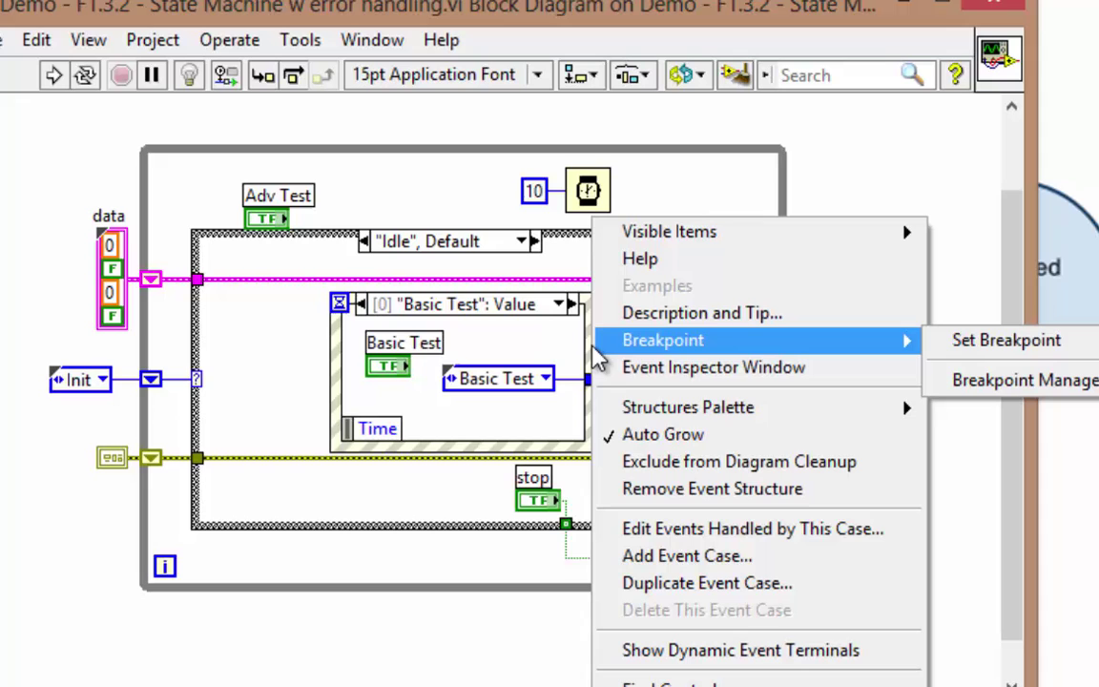
left_click(711, 583)
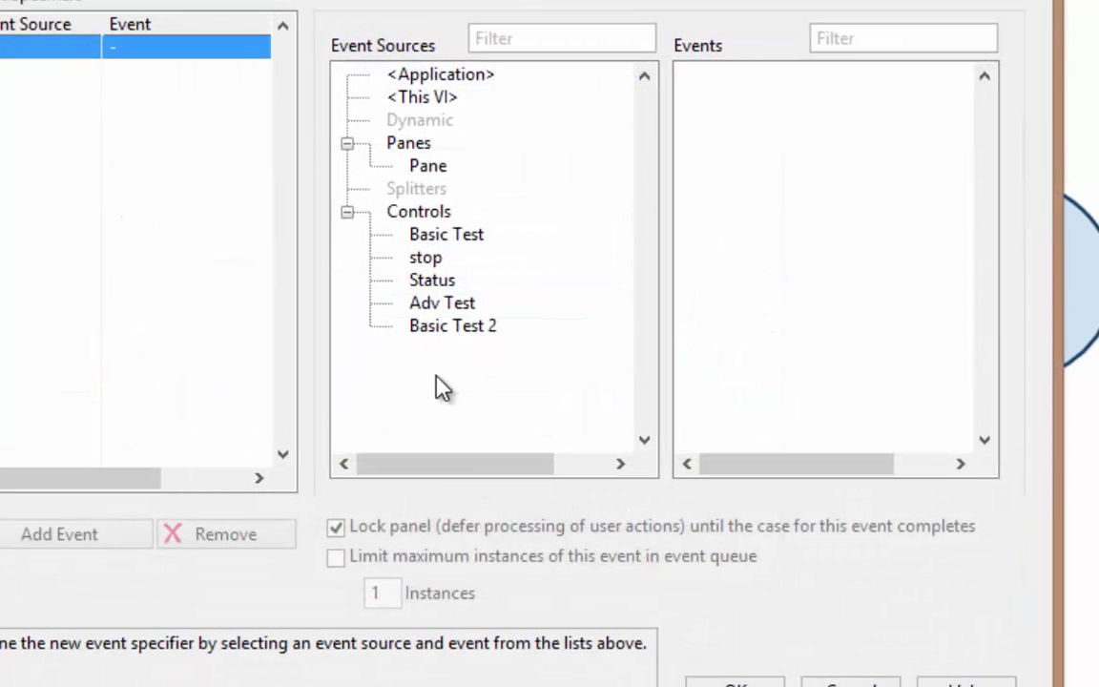
left_click(444, 305)
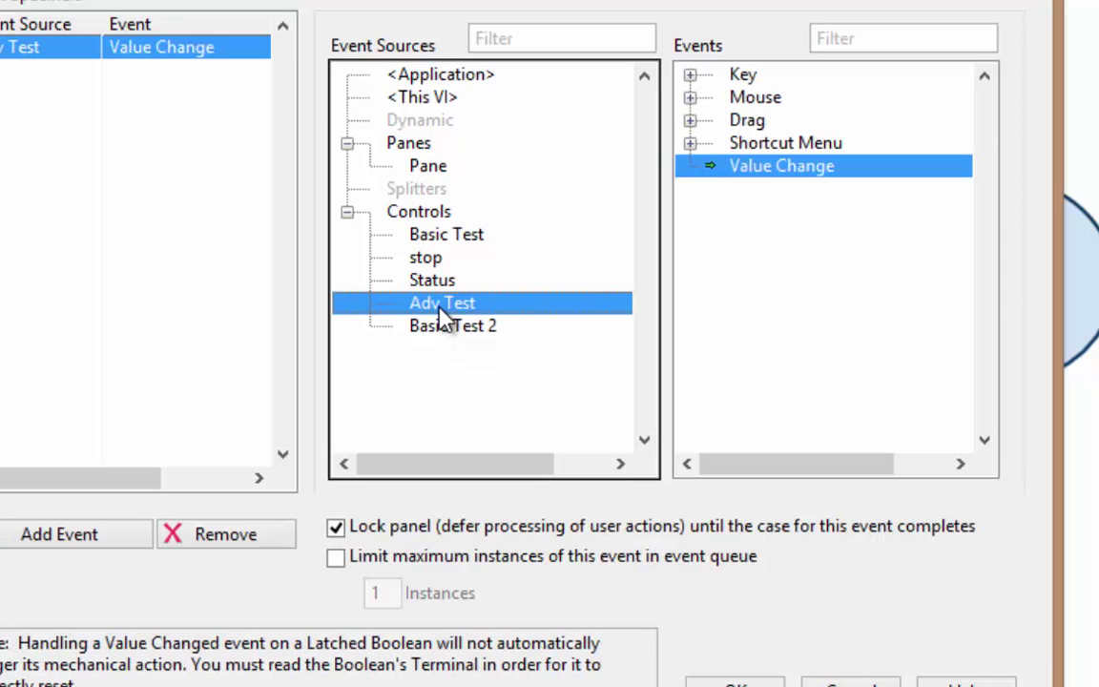
left_click(733, 682)
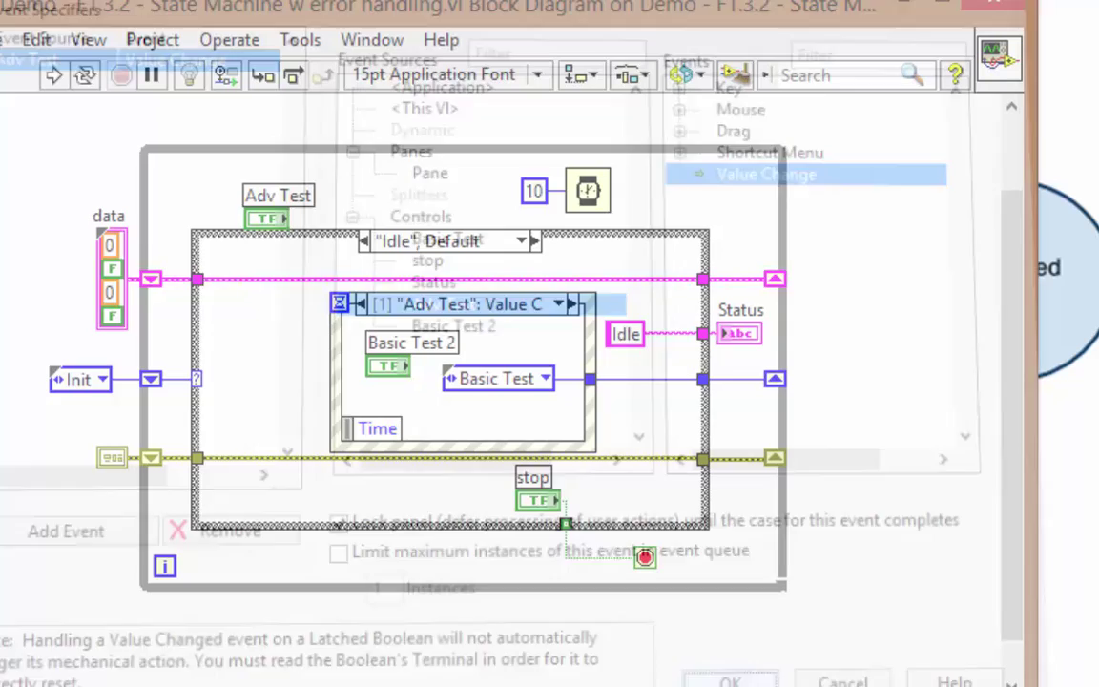
- Delete the Basic Test 2 terminal, set the state constant to Advanced Test, and move Adv Test inside
left_click(396, 368)
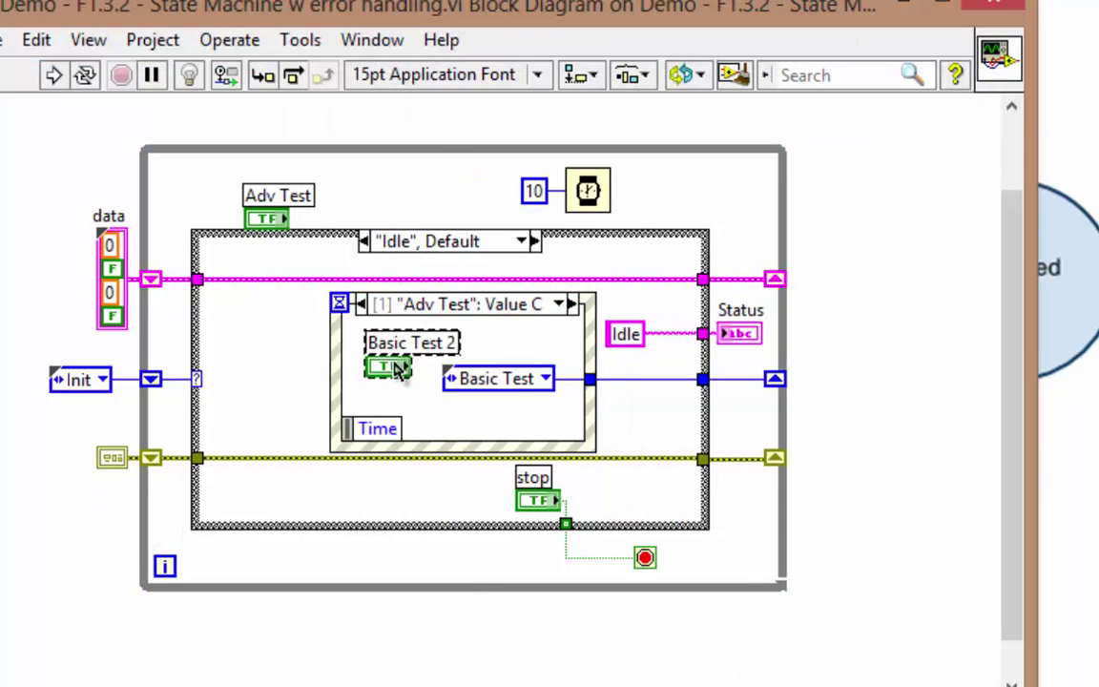
key("Delete")
left_click(520, 380)
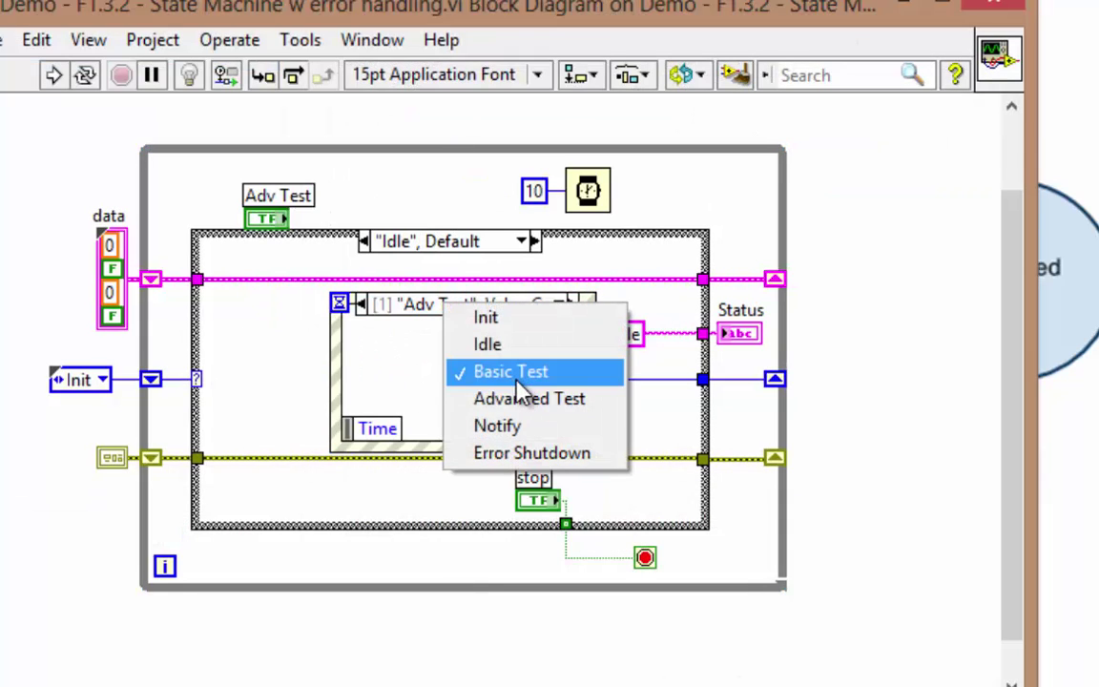
left_click(527, 400)
left_click_drag(300, 266, 374, 362)
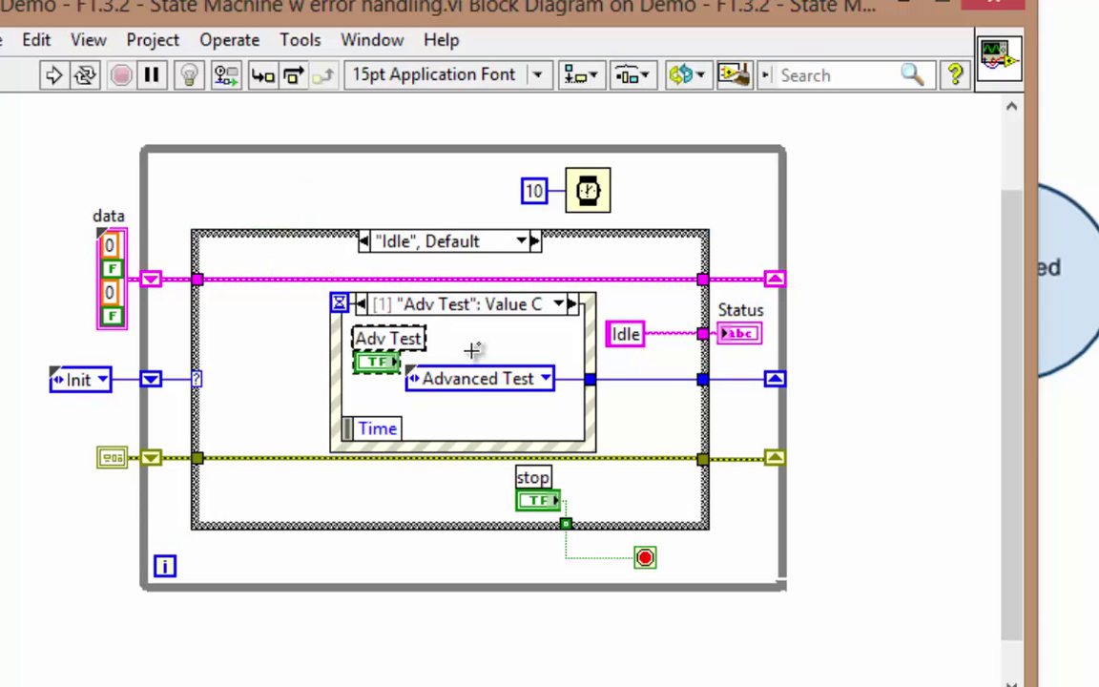
- Add a third event case handling stop Value Change
left_click(472, 351)
right_click(595, 334)
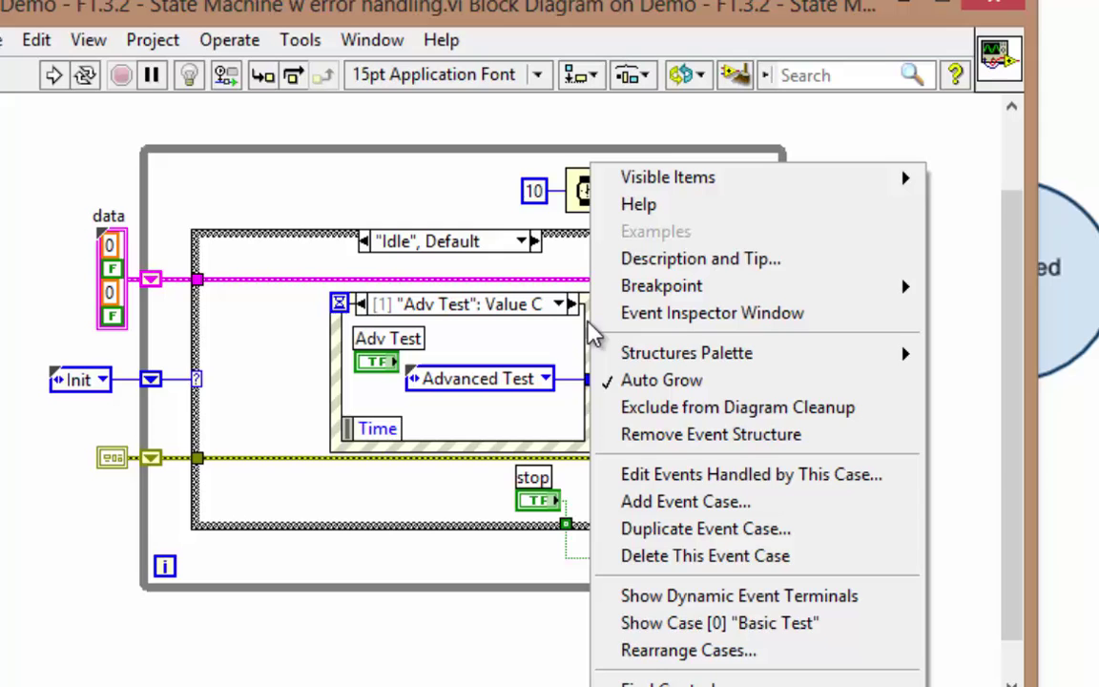
left_click(696, 506)
left_click(440, 261)
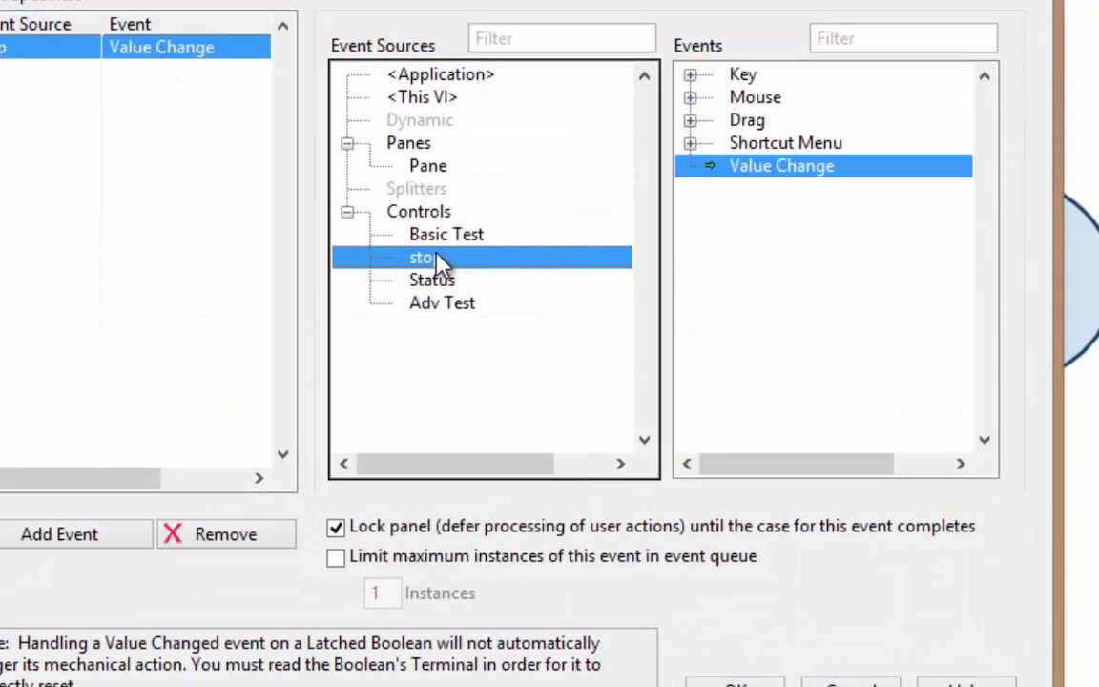
left_click(733, 682)
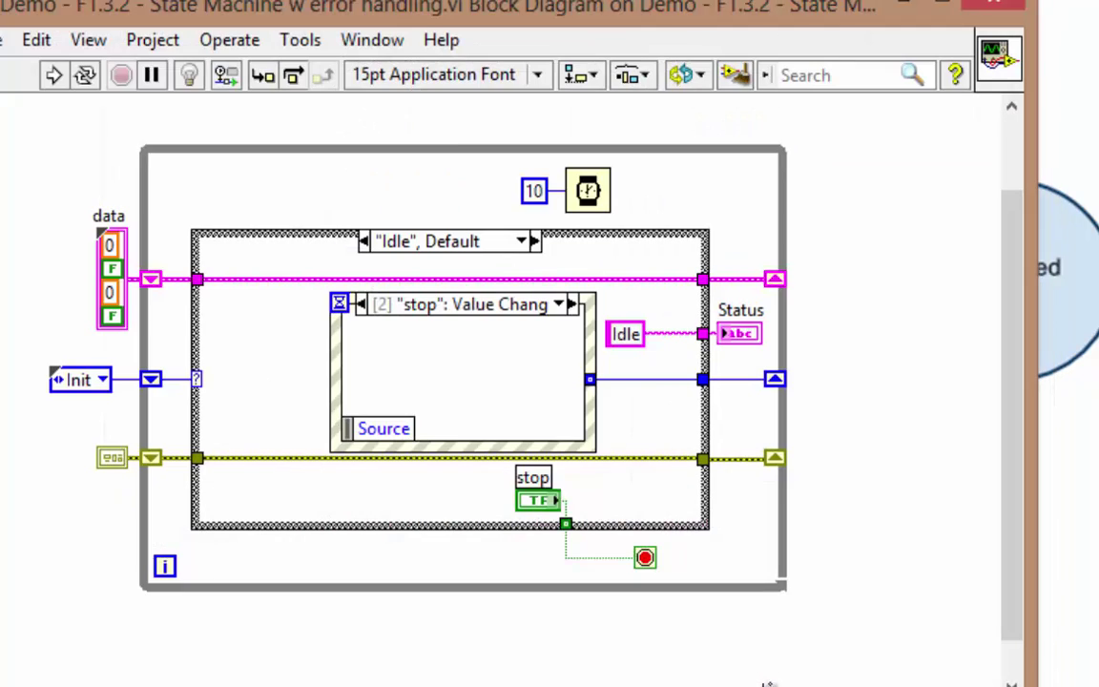
- Move the stop terminal into the stop case and wire it to the loop condition
left_click_drag(533, 509, 460, 430)
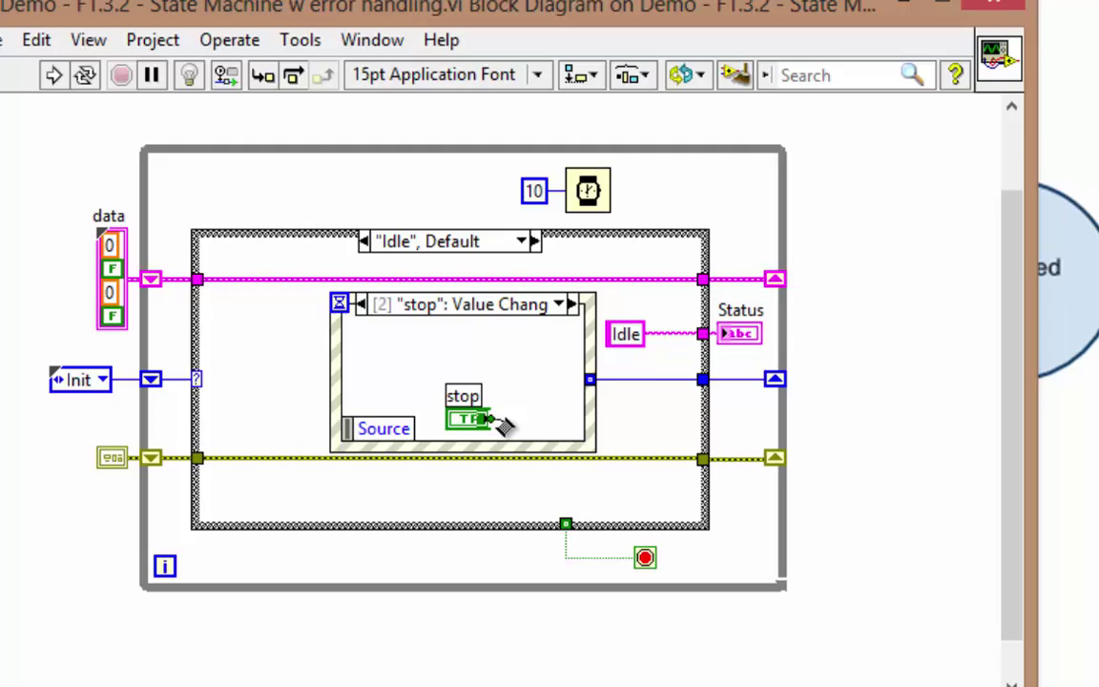
left_click(489, 420)
left_click(566, 522)
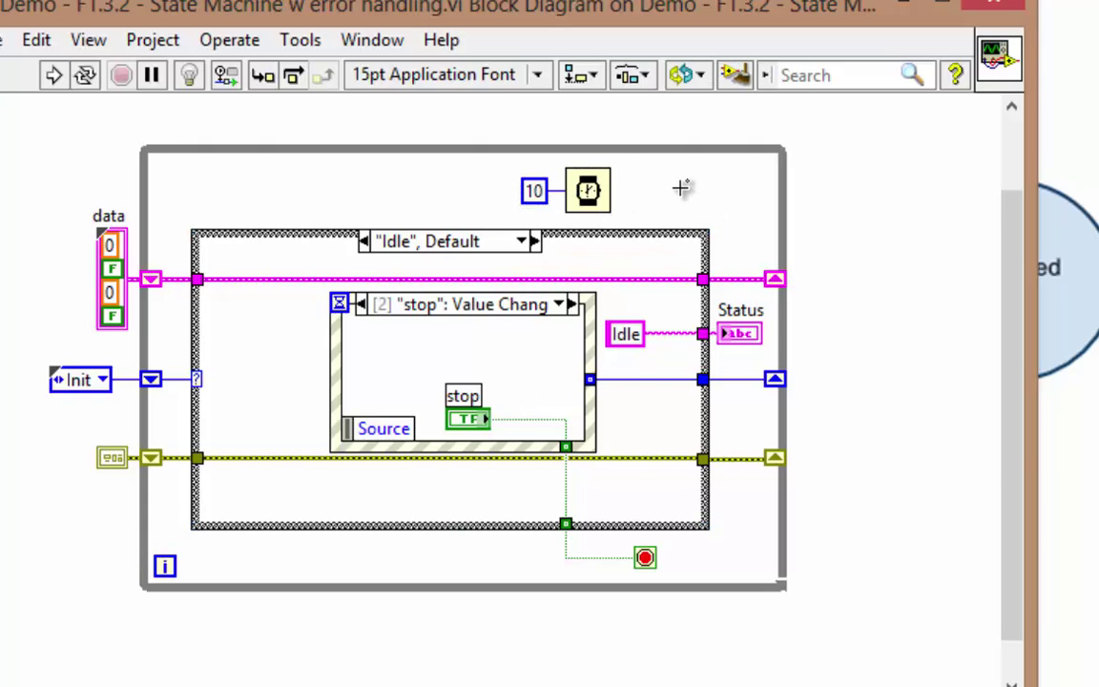
left_click(536, 242)
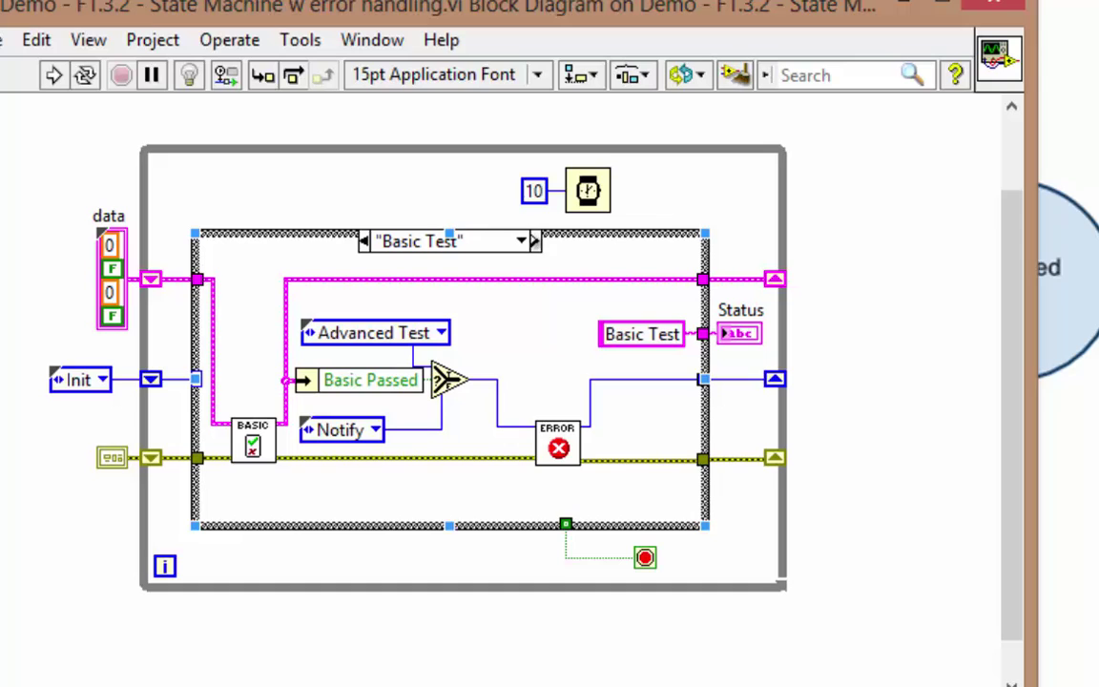
left_click(536, 242)
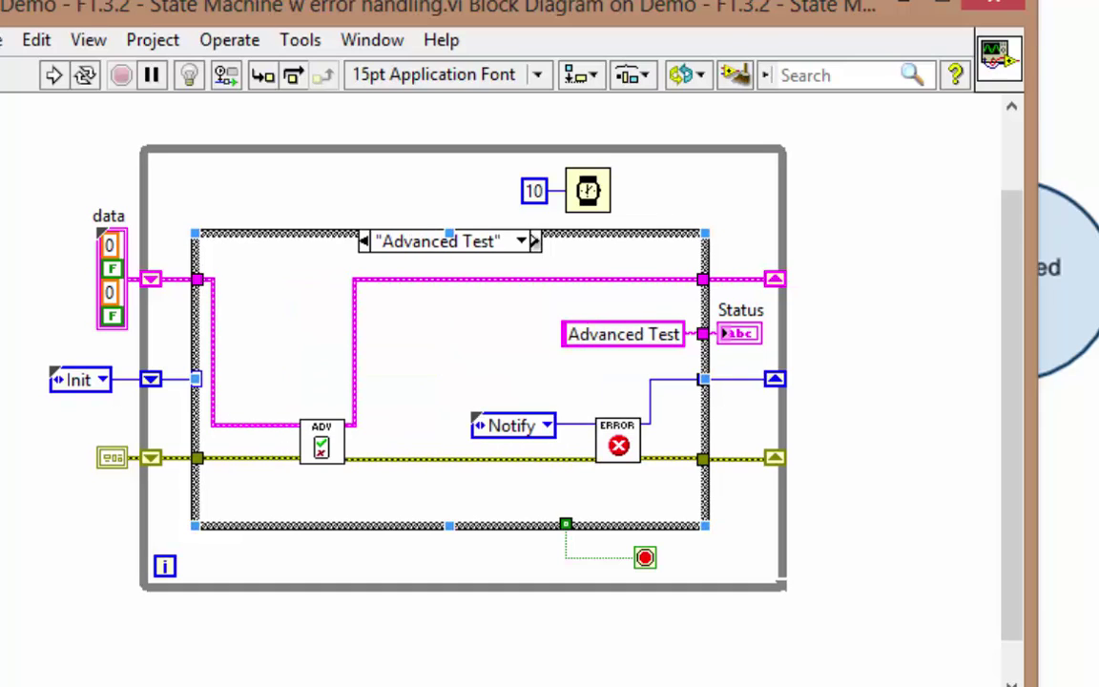
left_click(537, 242)
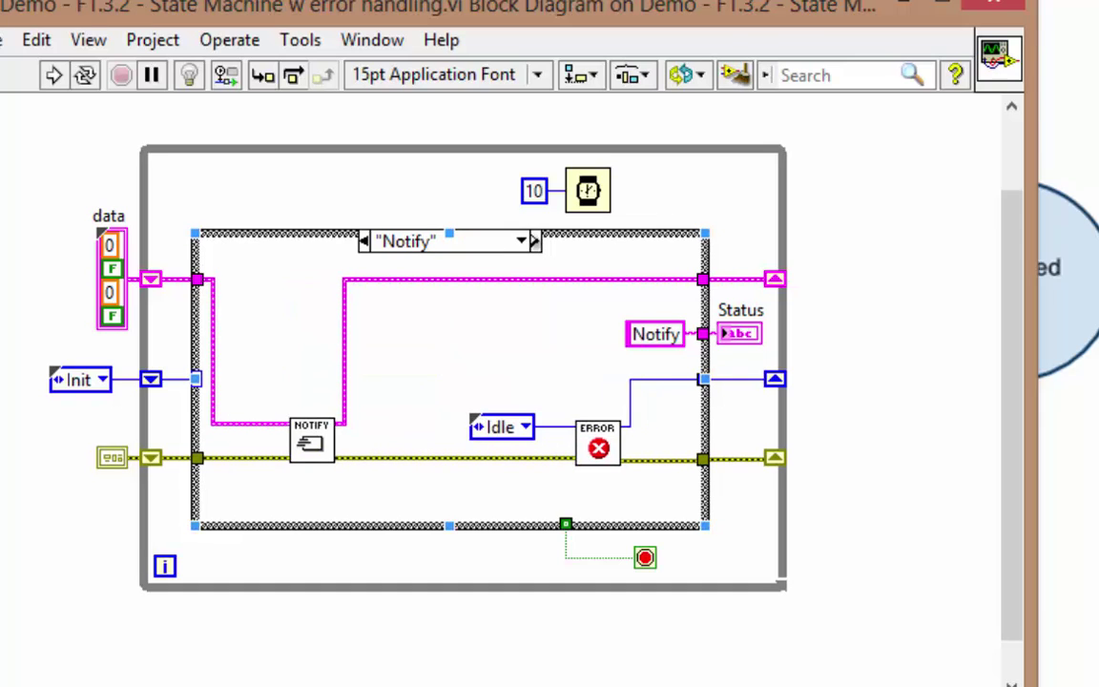
left_click(537, 241)
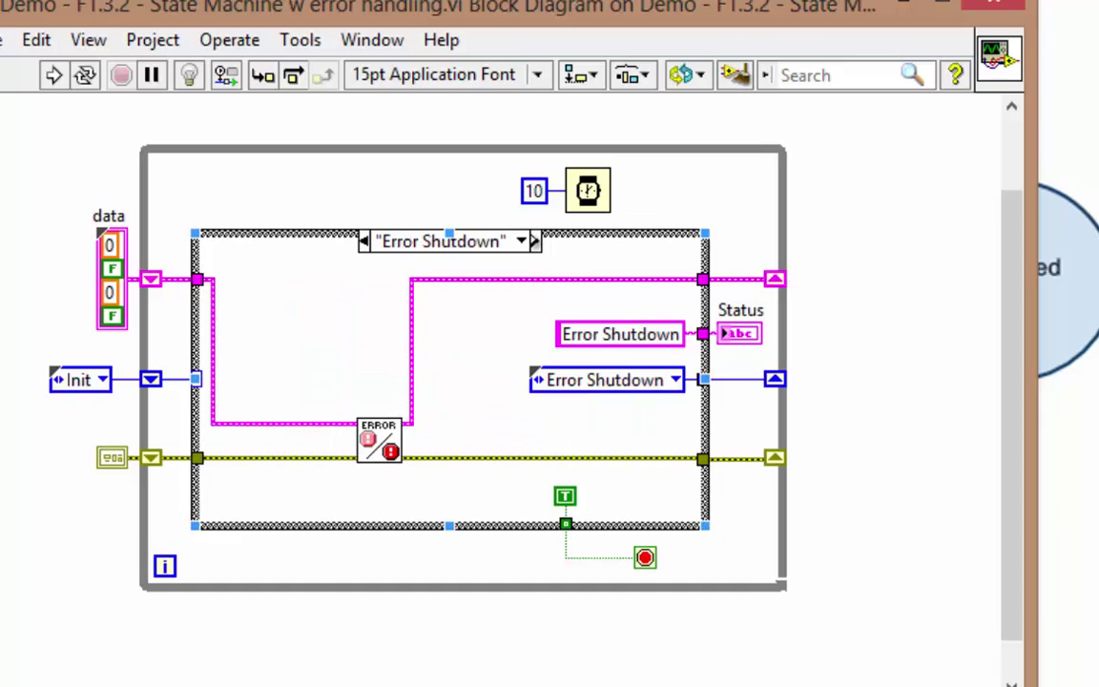
left_click(537, 241)
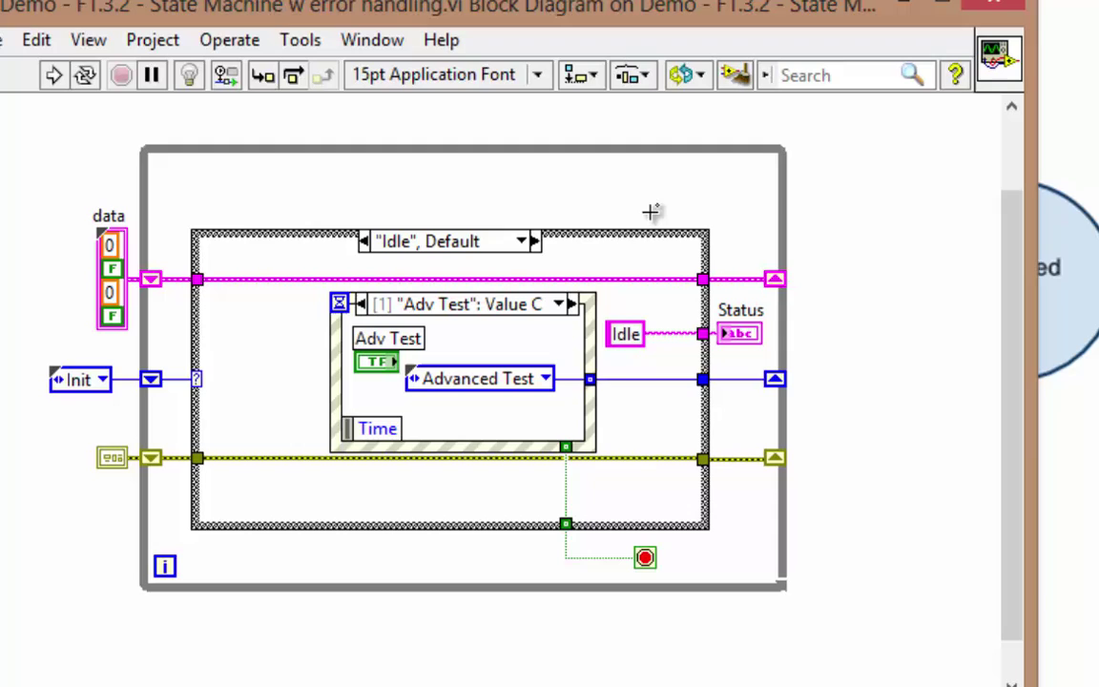
- Step through the state machine's cases and land on the Init case
left_click(525, 242)
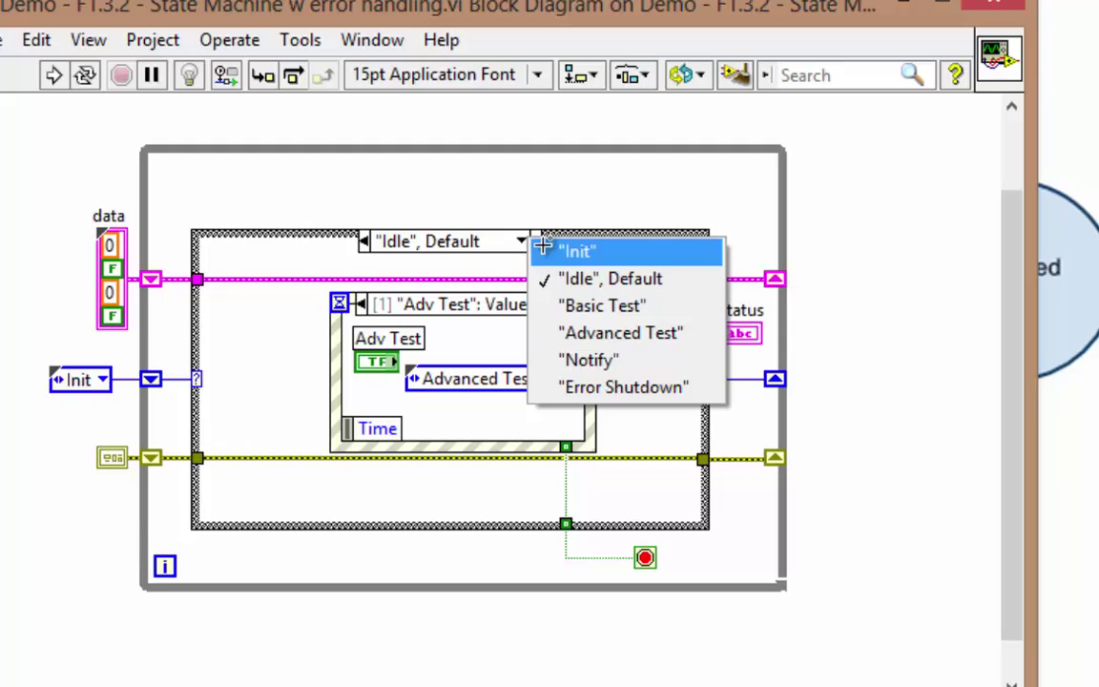
left_click(557, 248)
left_click(535, 244)
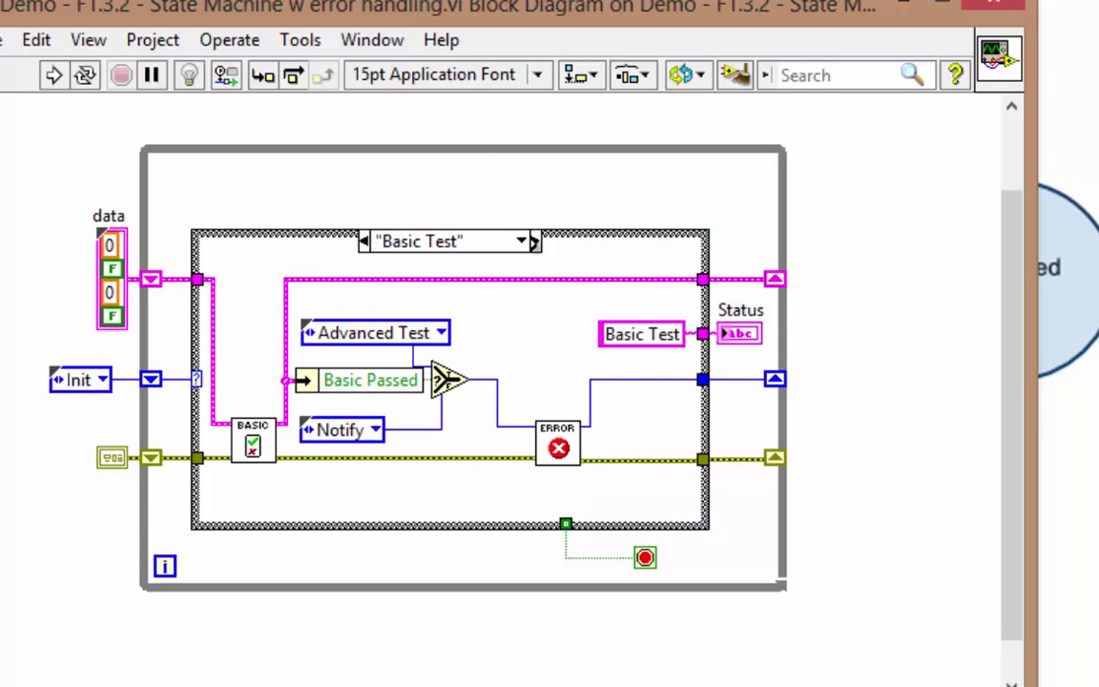
left_click(536, 243)
left_click(536, 243)
left_click(535, 244)
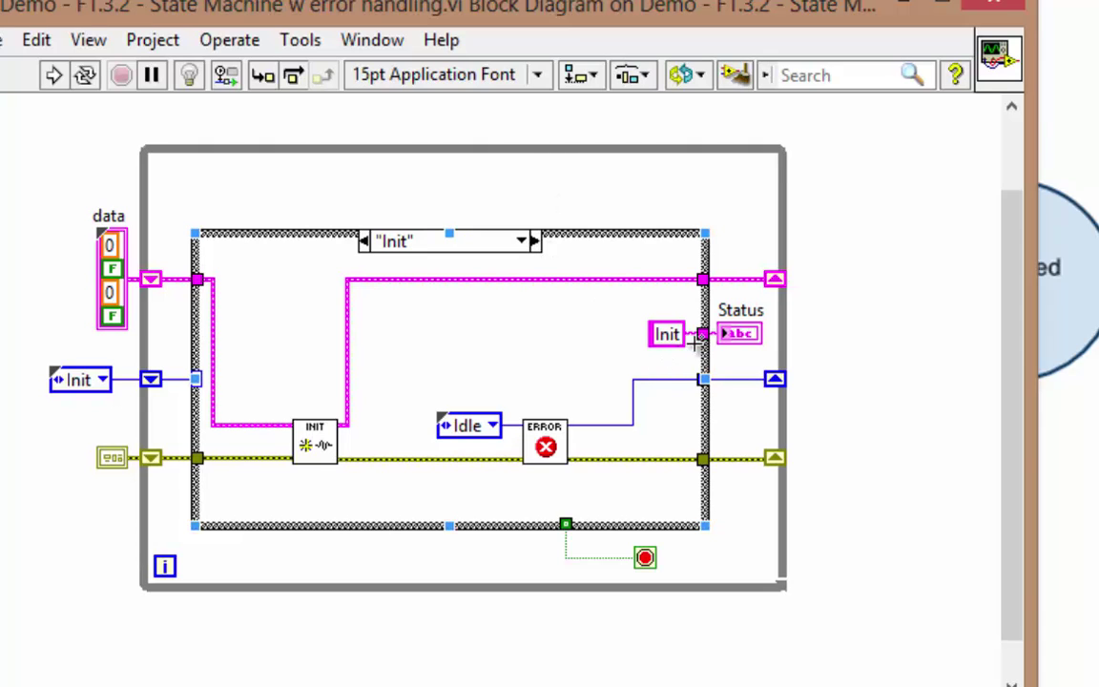
- Inspect the Status indicator and the 'Init' string constant in the Init case
left_click(747, 341)
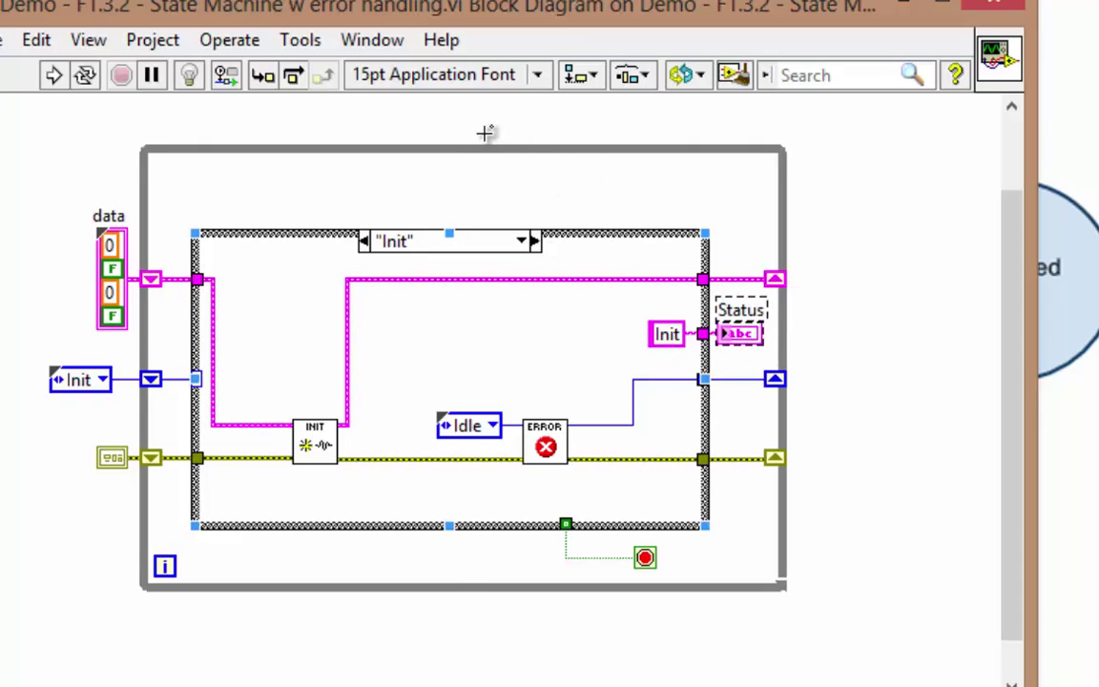
left_click_drag(775, 298, 646, 351)
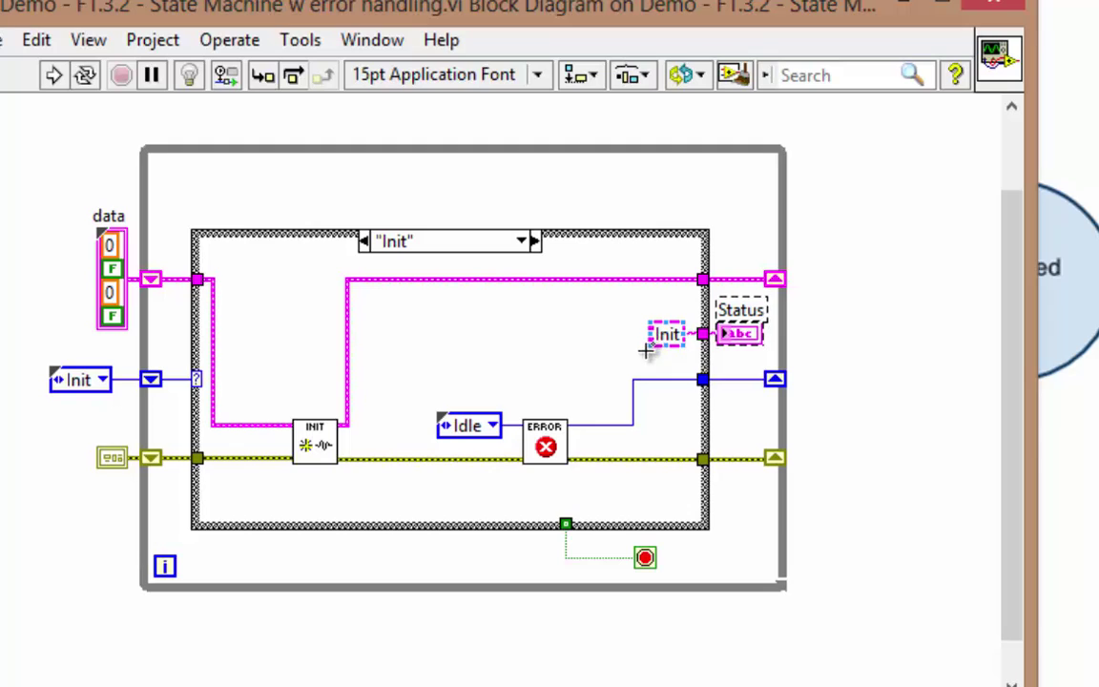
left_click(632, 334)
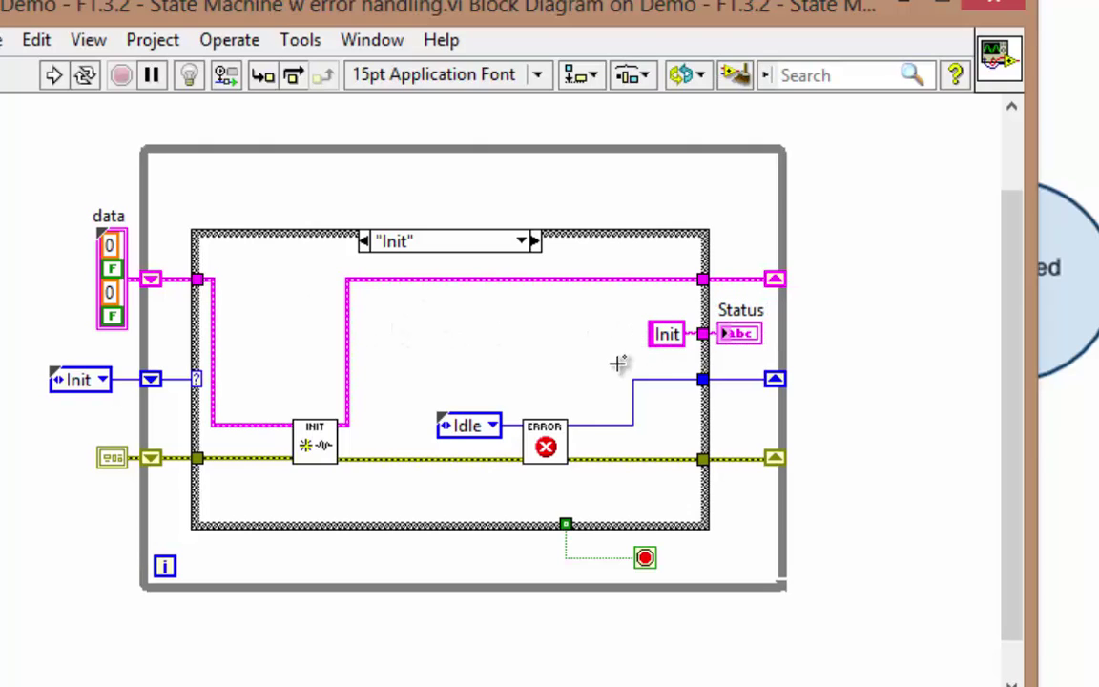
left_click(650, 332)
left_click_drag(592, 285, 680, 344)
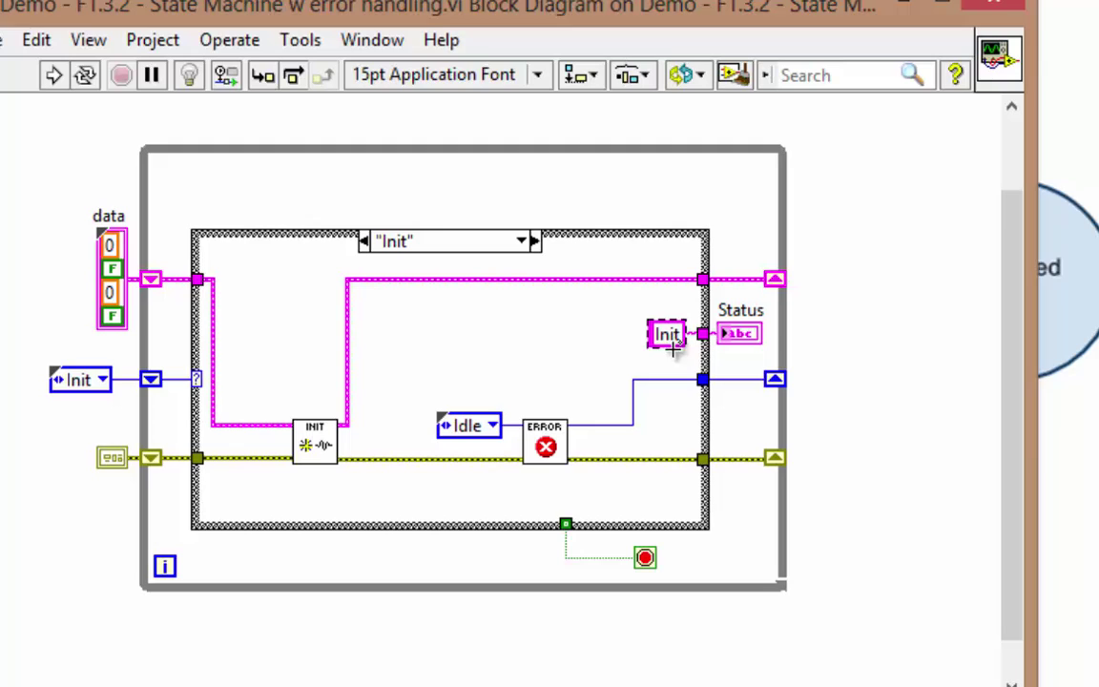
left_click(581, 343)
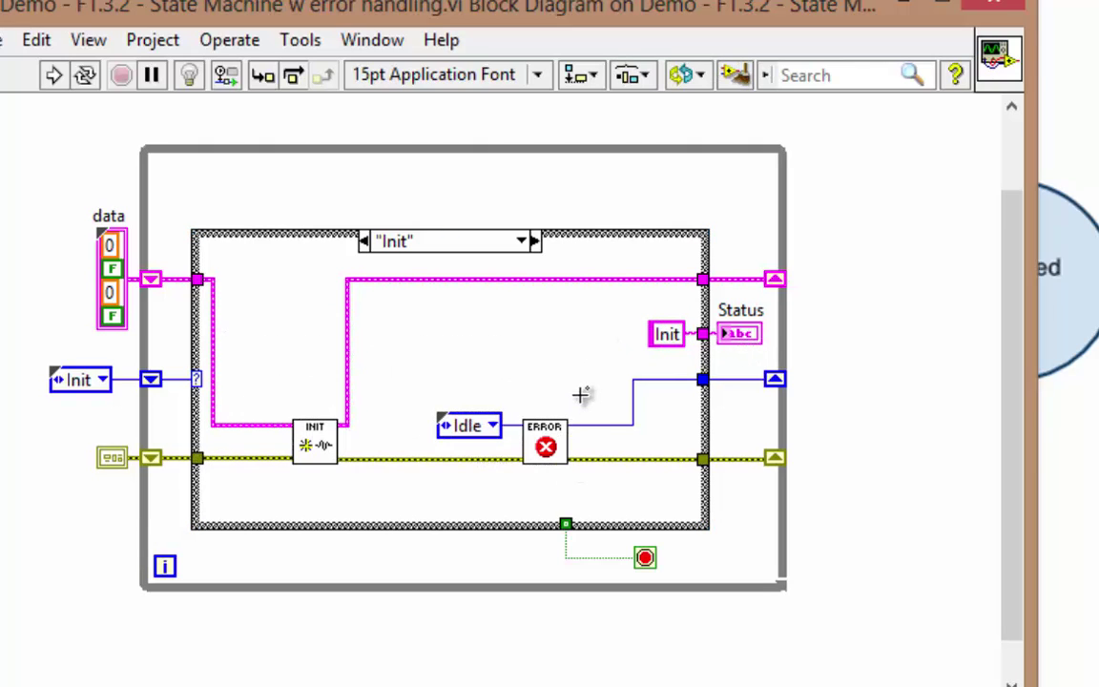
left_click(194, 386)
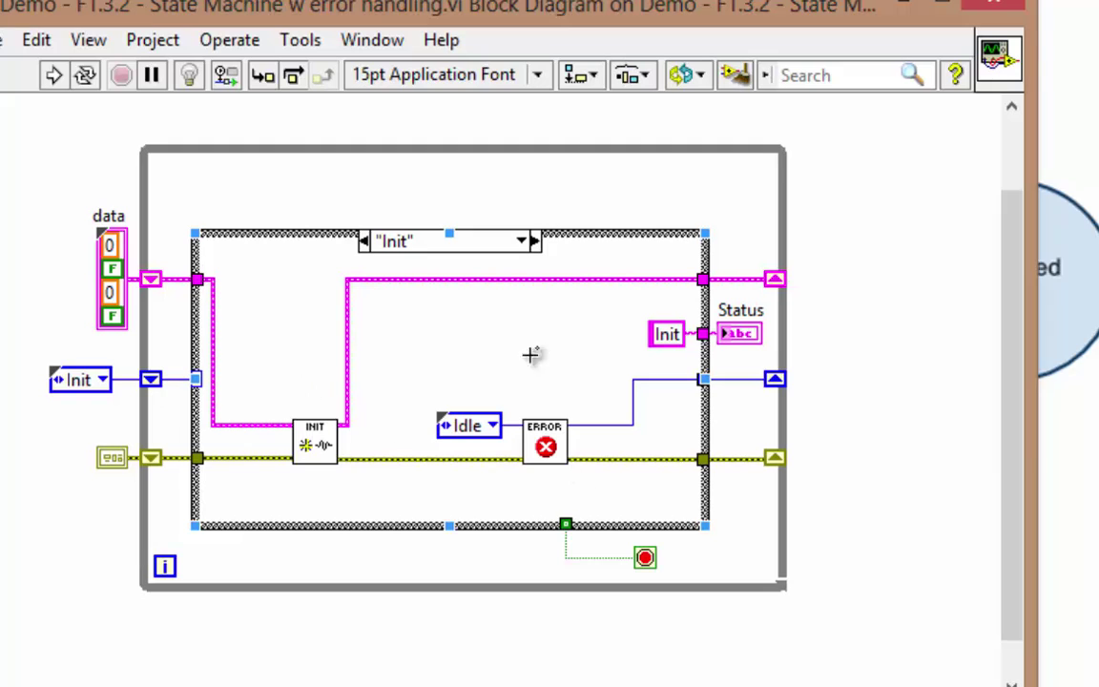
left_click(528, 242)
left_click(485, 312)
left_click(530, 253)
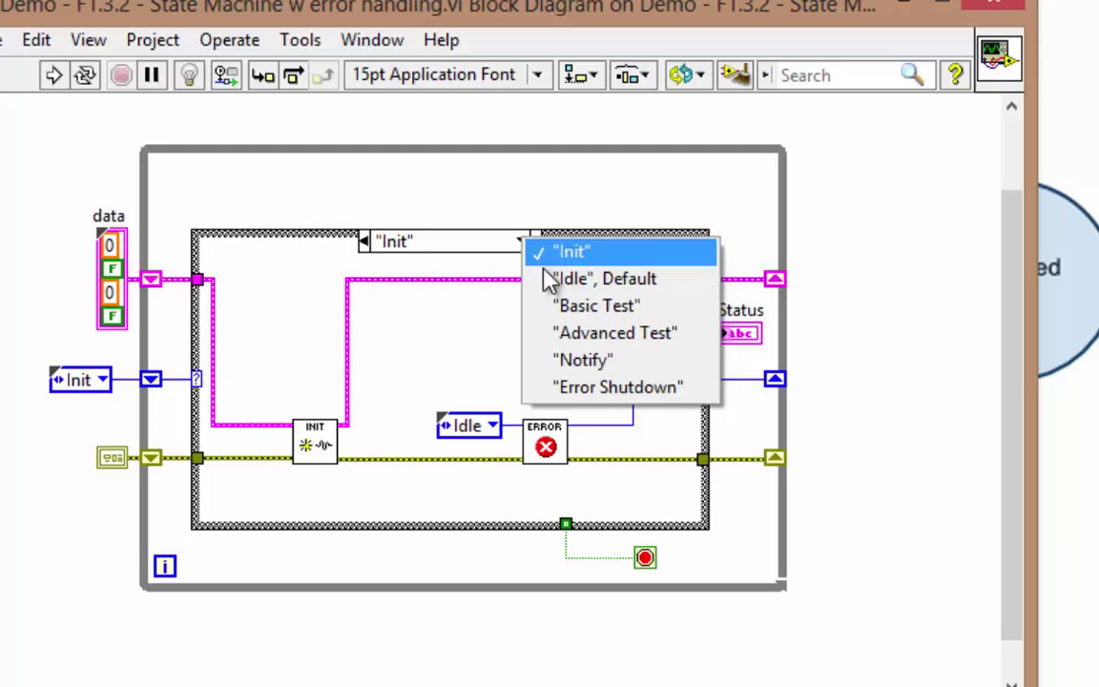
left_click(563, 278)
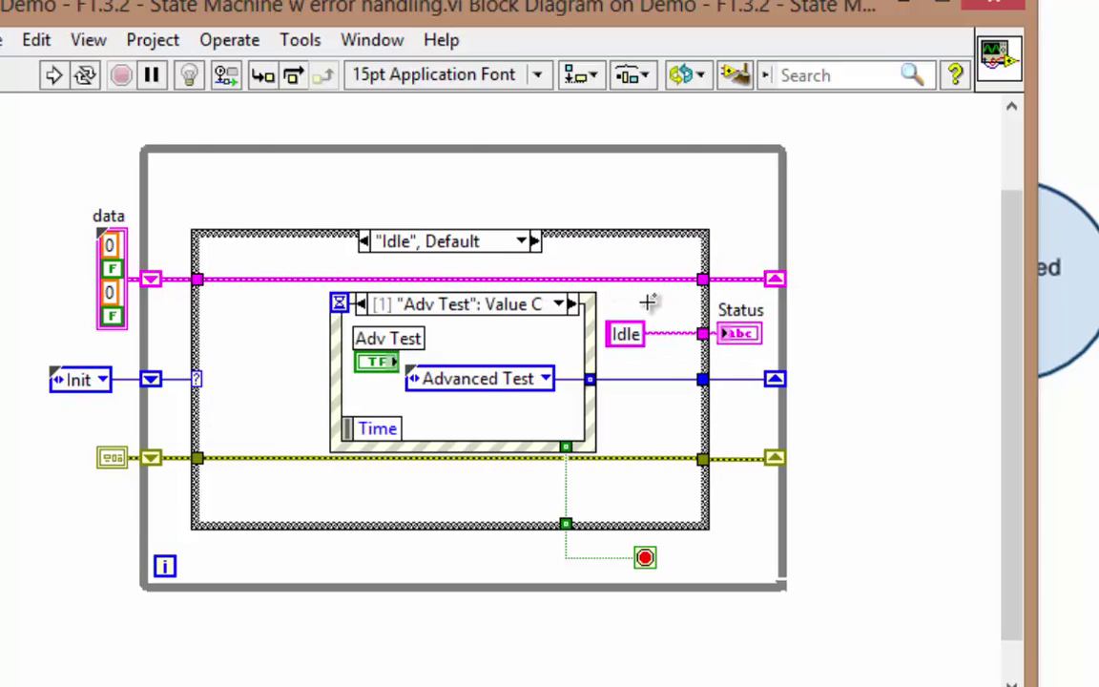
left_click(336, 350)
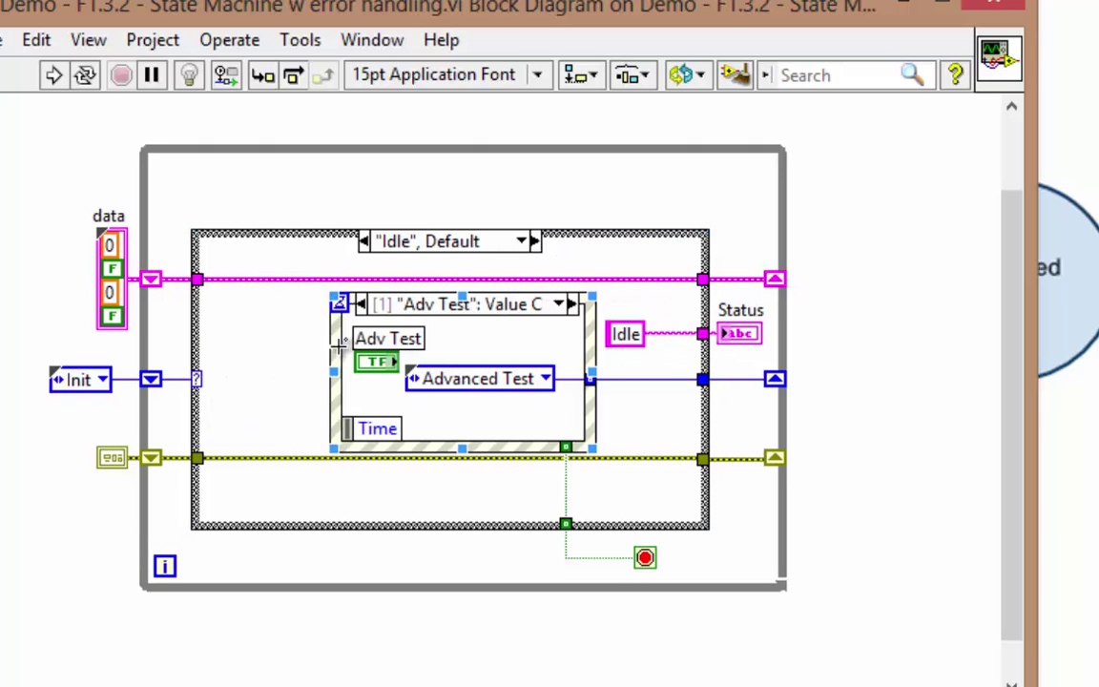
left_click(506, 245)
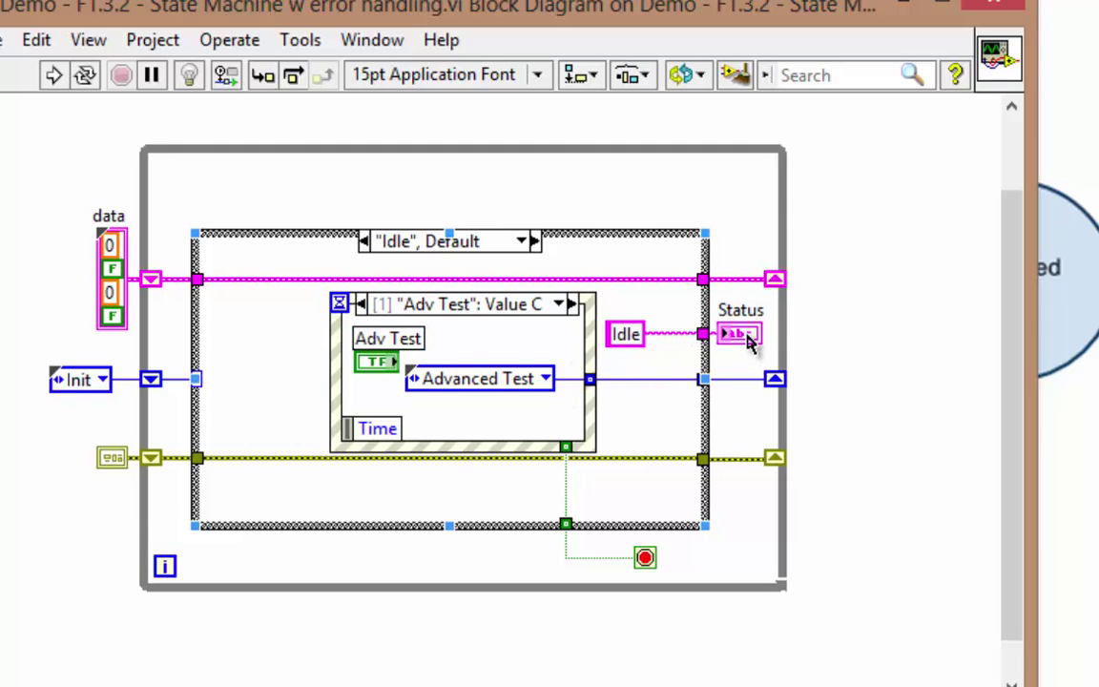
left_click(748, 343)
left_click(523, 242)
left_click(560, 315)
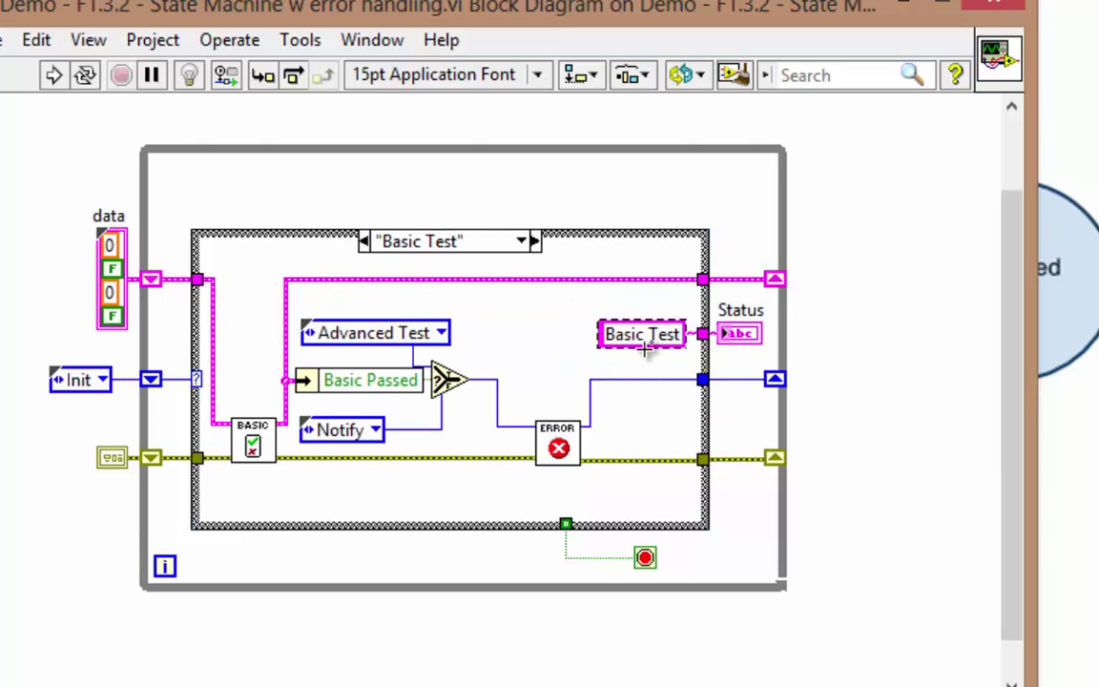
left_click(601, 358)
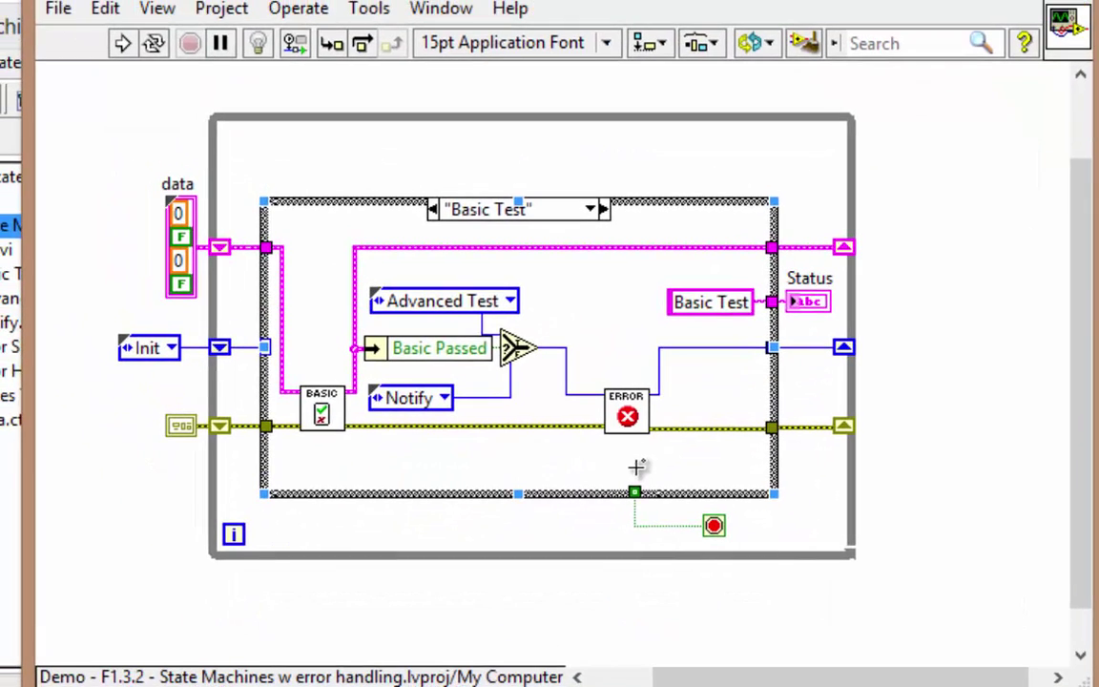
- Check the while loop and case structure, then show the 'Idle, Default' case
left_click(372, 556)
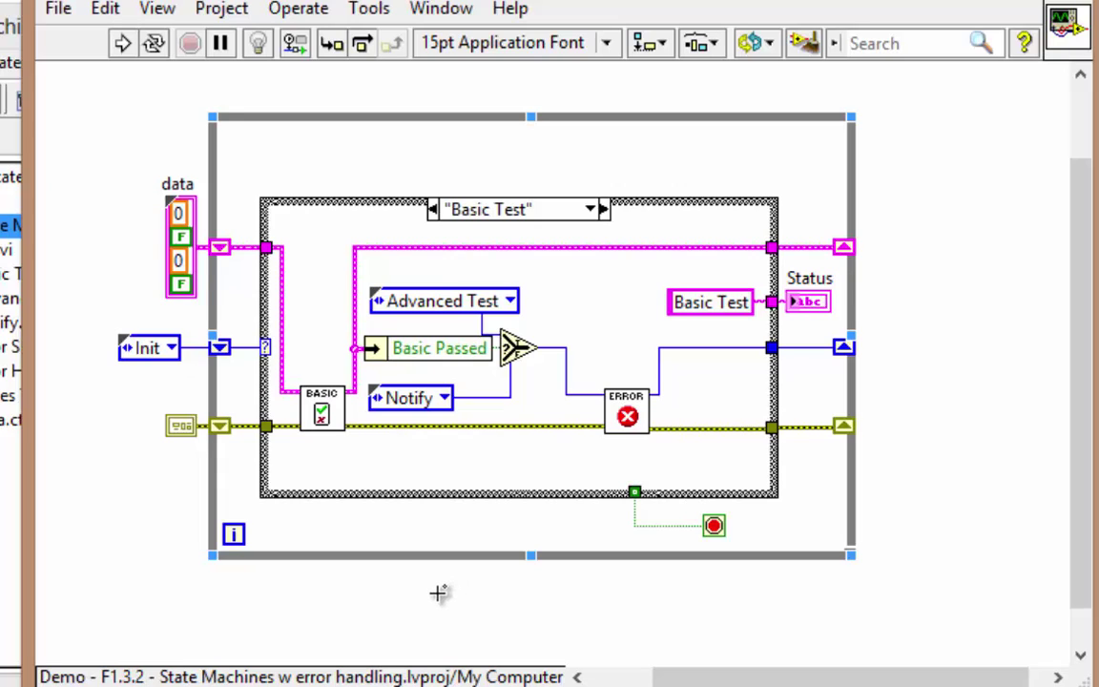
left_click(438, 592)
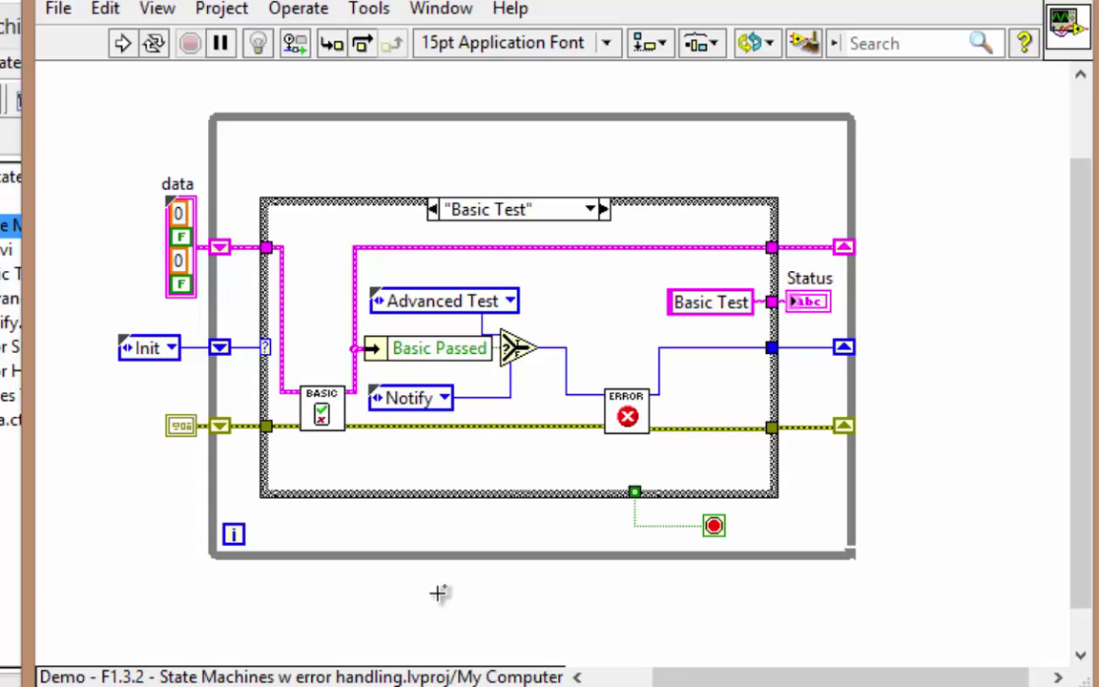
left_click(776, 448)
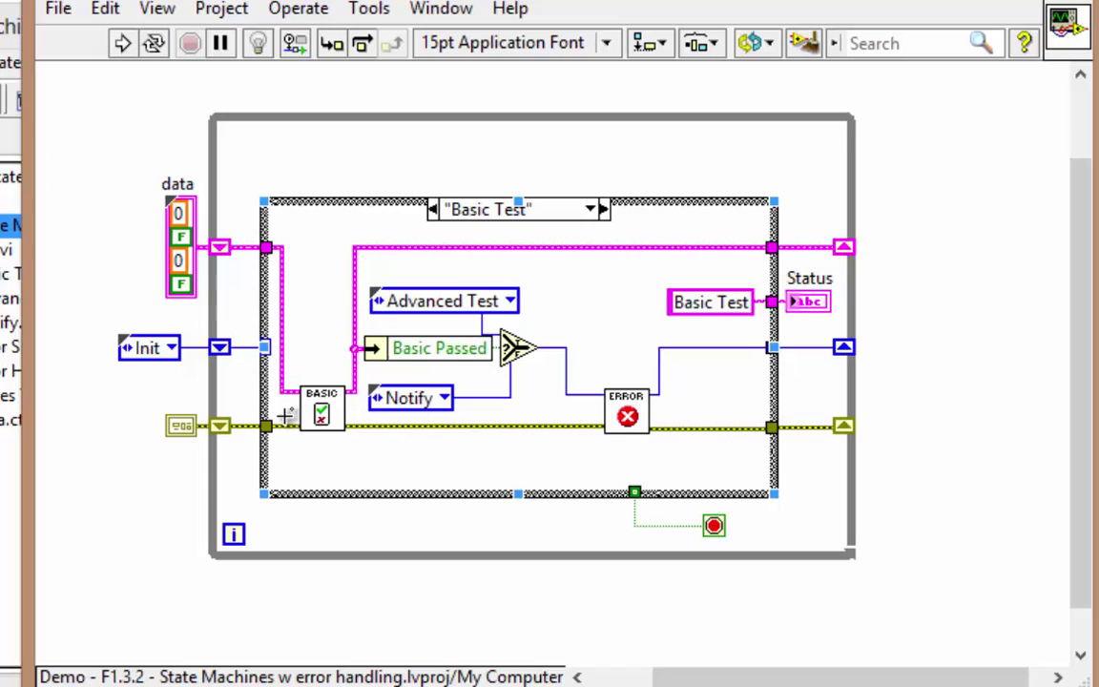
left_click(295, 458)
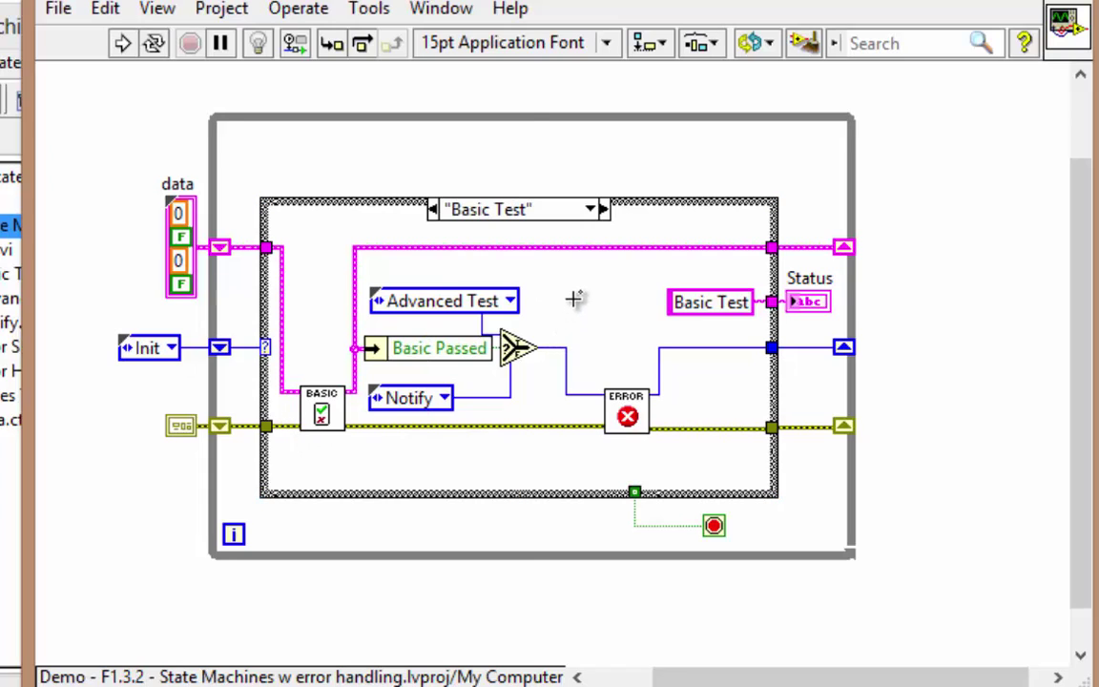
left_click(844, 369)
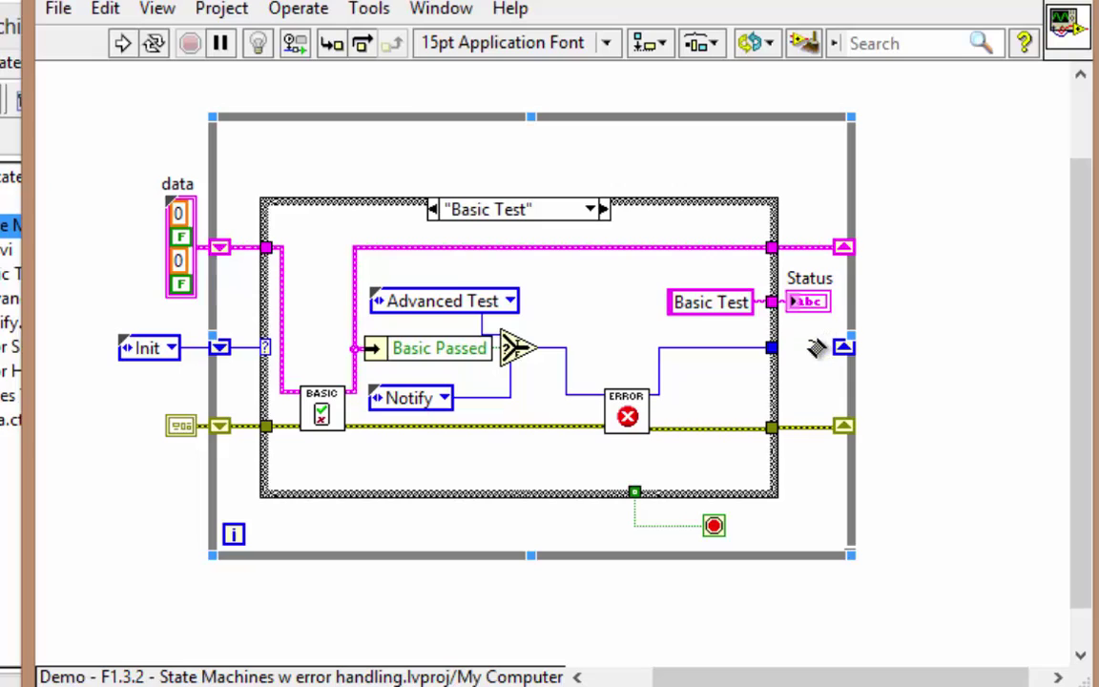
left_click(816, 327)
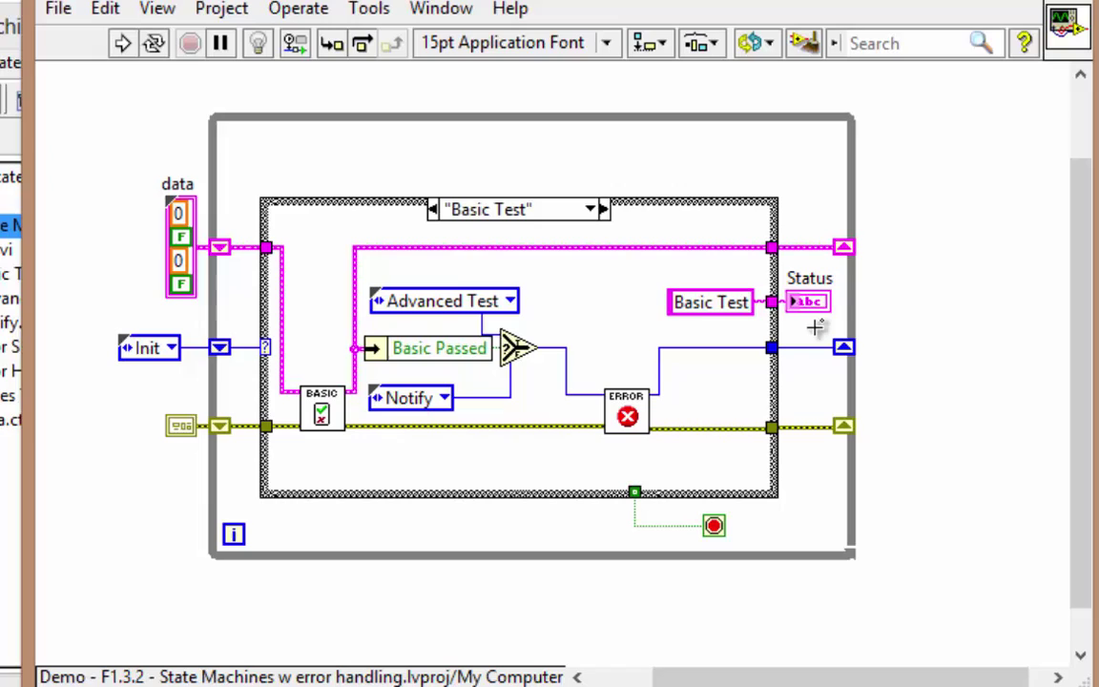
left_click(590, 210)
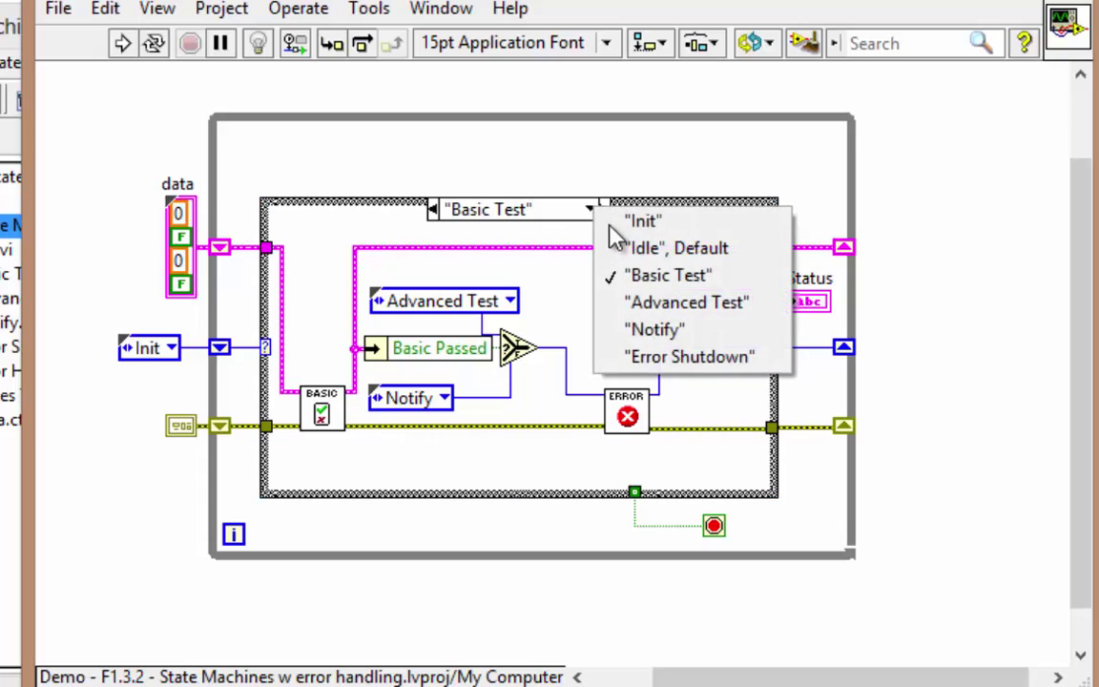
left_click(644, 249)
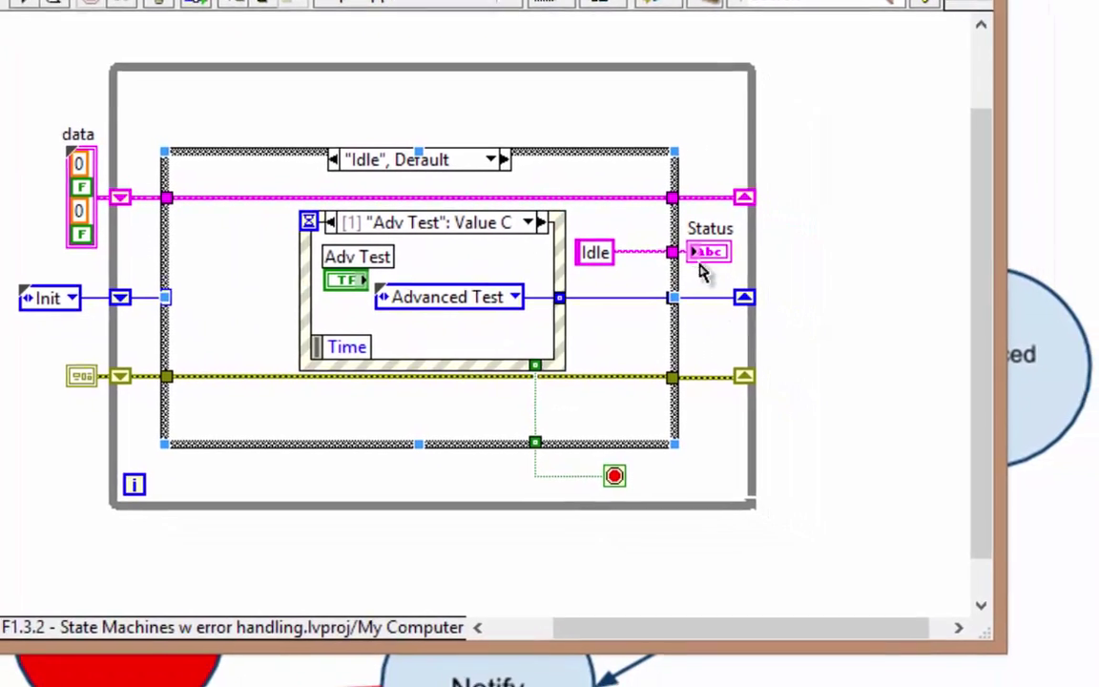
- Create a Status local variable, place it in the Idle case, and widen the case
right_click(704, 256)
mouse_move(695, 487)
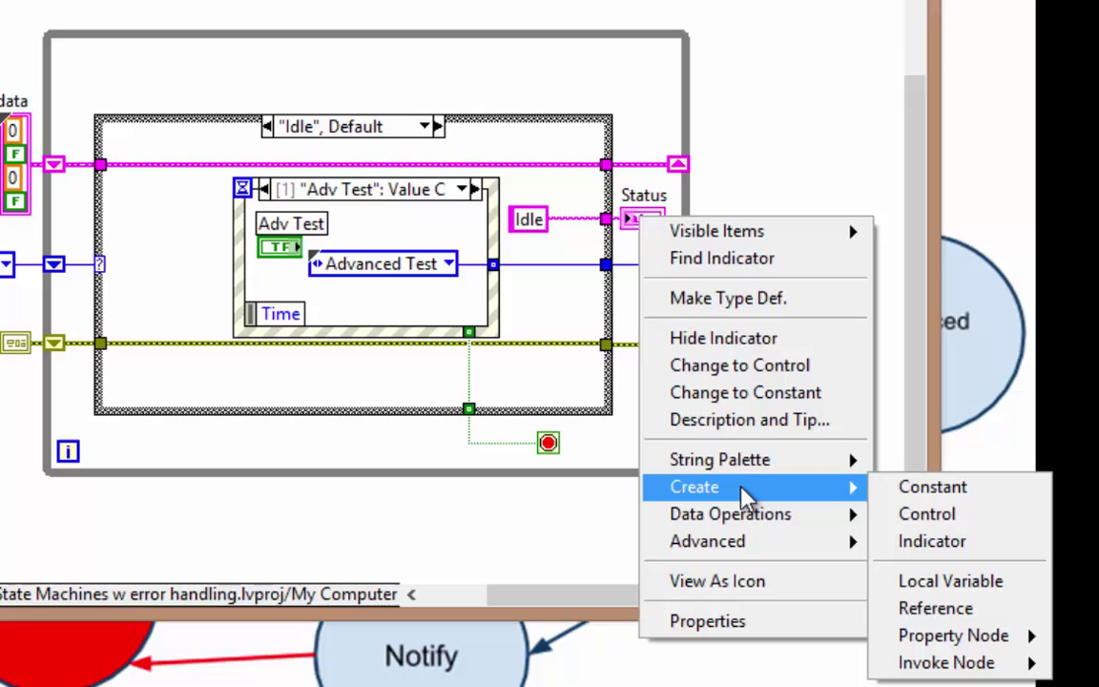
left_click(964, 581)
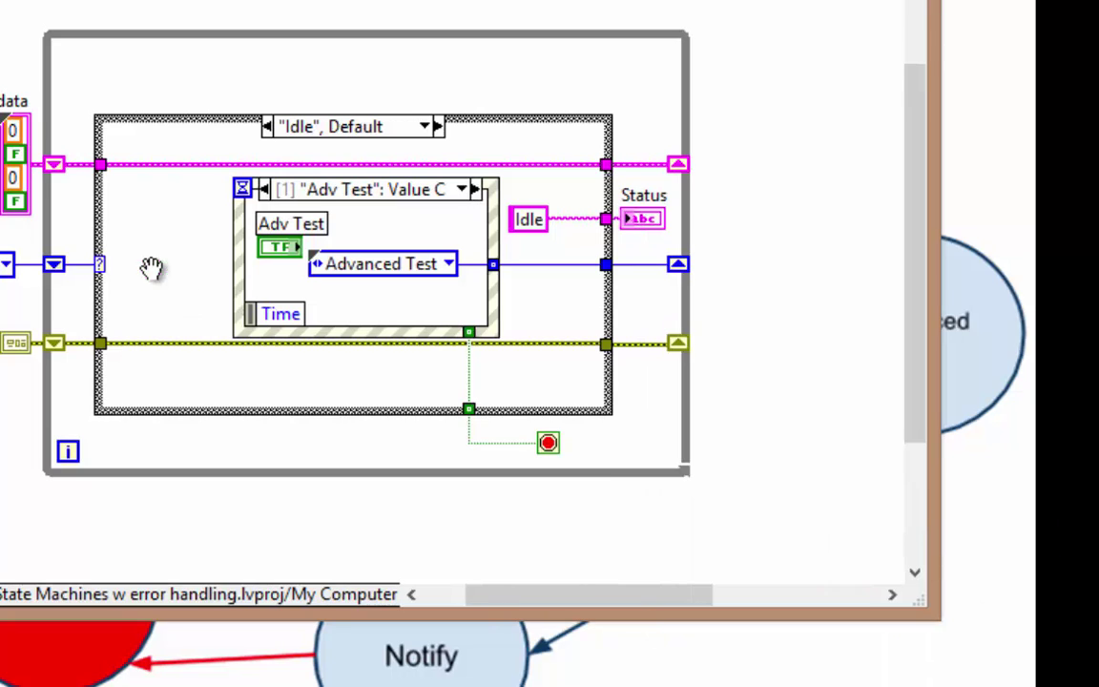
left_click(182, 301)
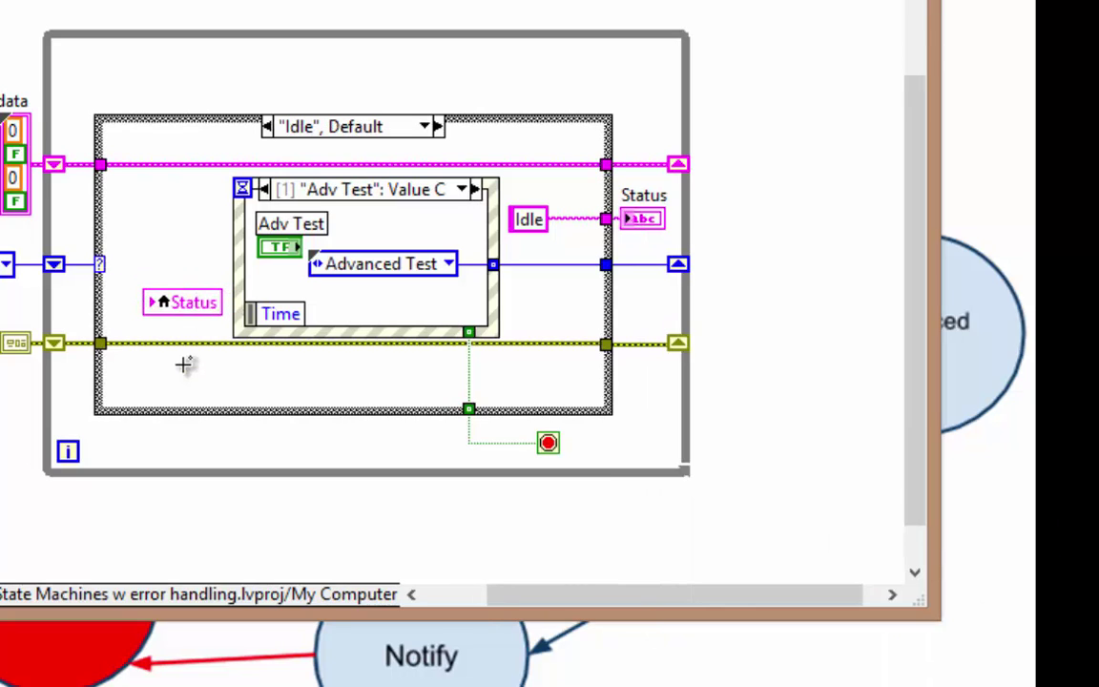
left_click(235, 277)
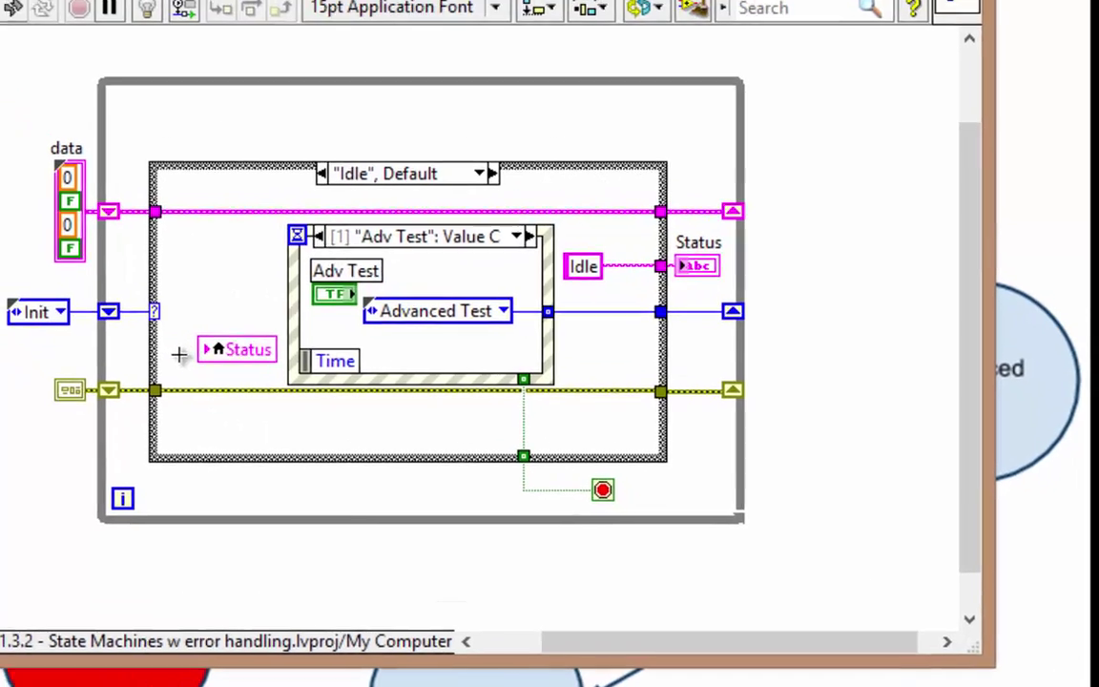
left_click(121, 308)
left_click_drag(226, 414, 160, 414)
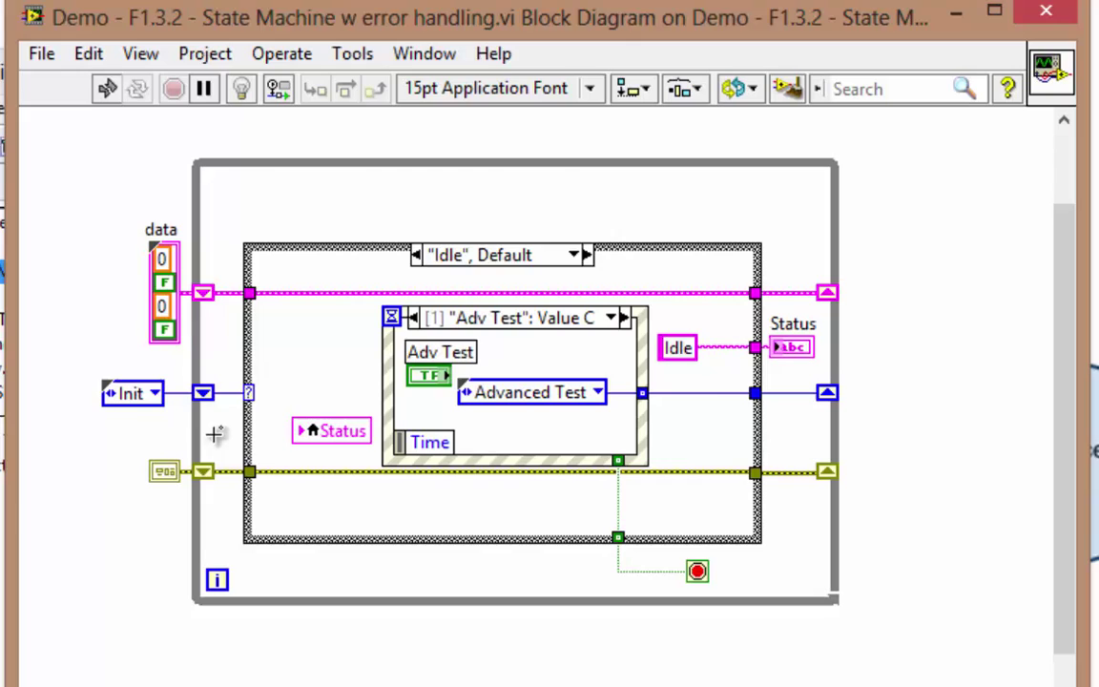
- Replace the Idle-to-Status indicator wire by wiring the 'Idle' constant to the Status local
left_click(720, 350)
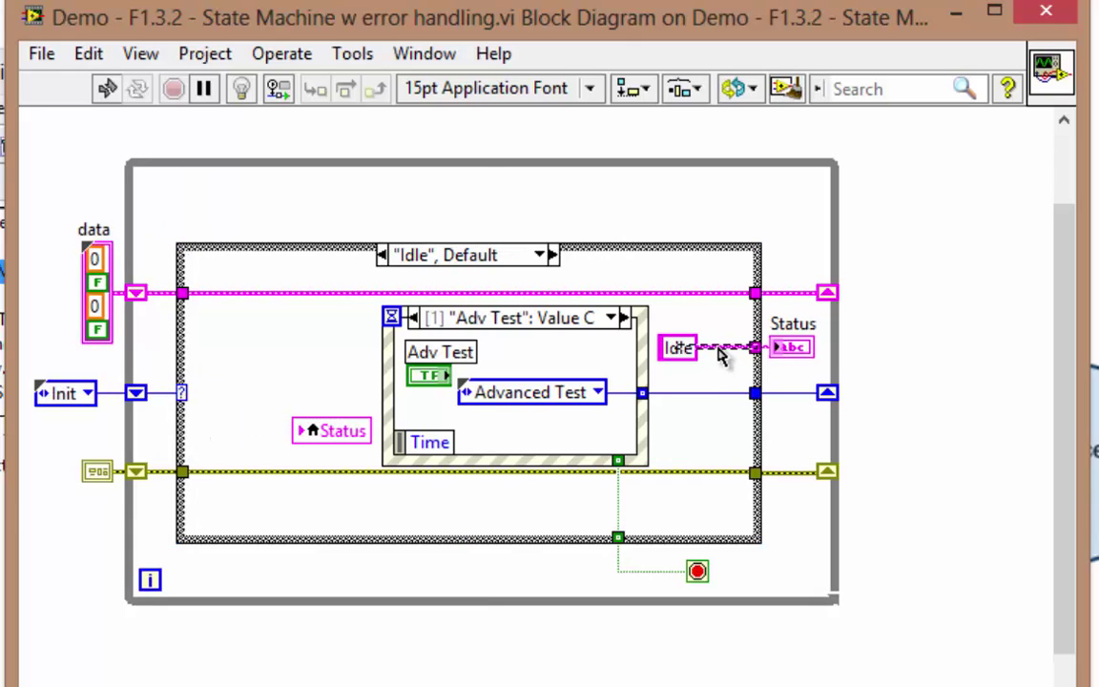
key("Delete")
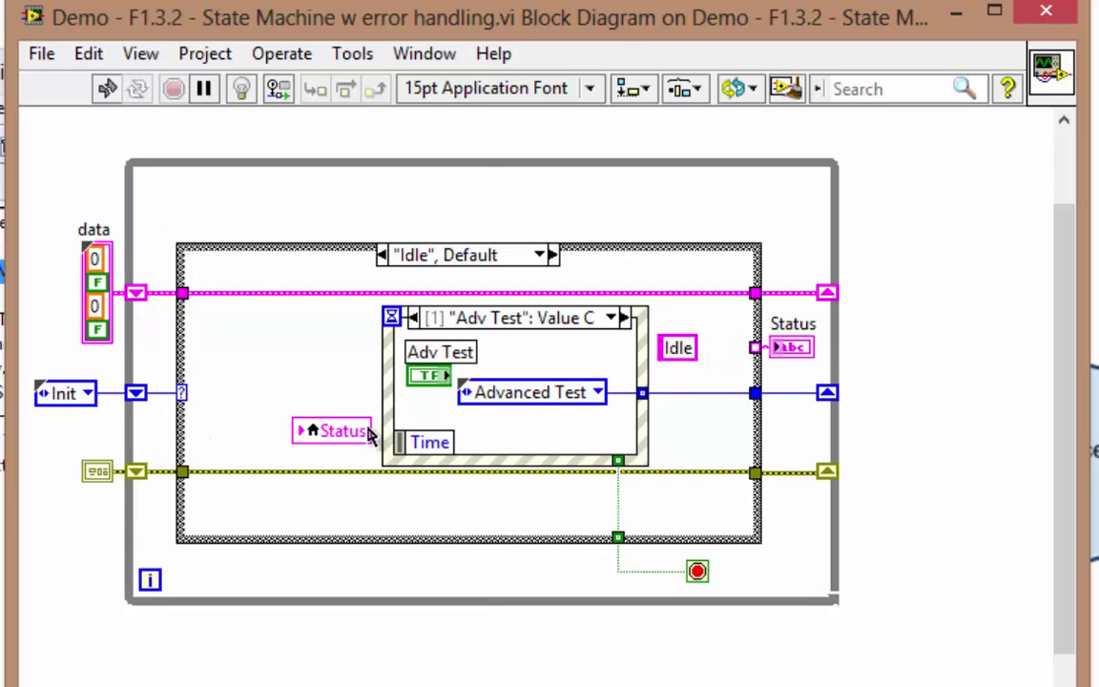
left_click_drag(265, 435, 246, 433)
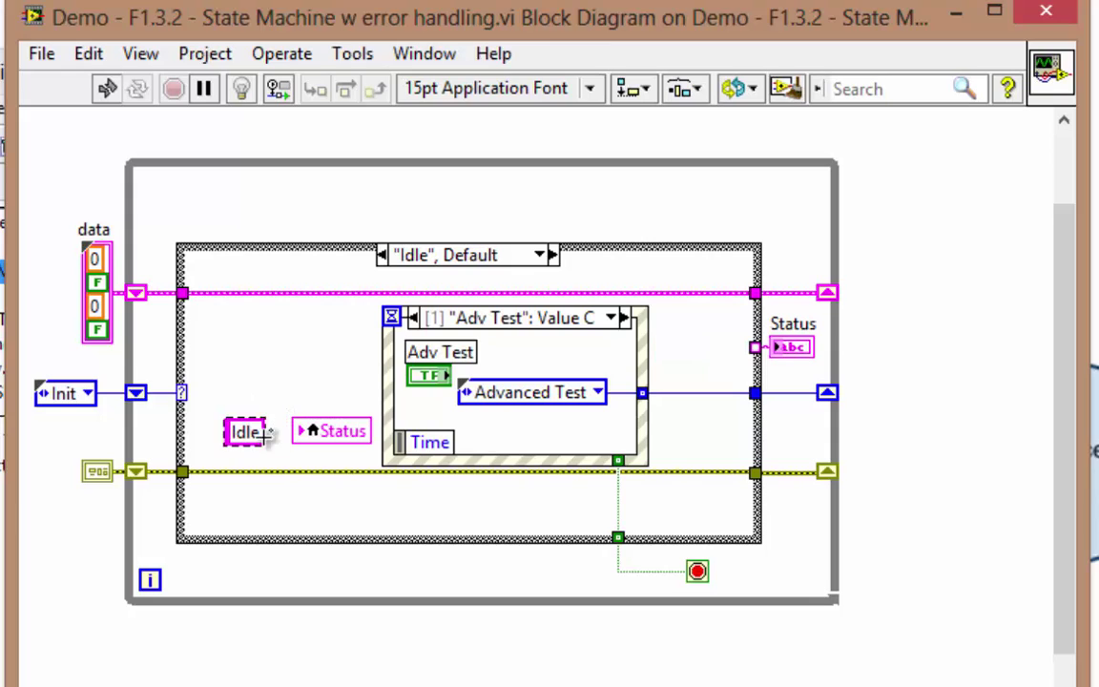
left_click(265, 431)
left_click(298, 432)
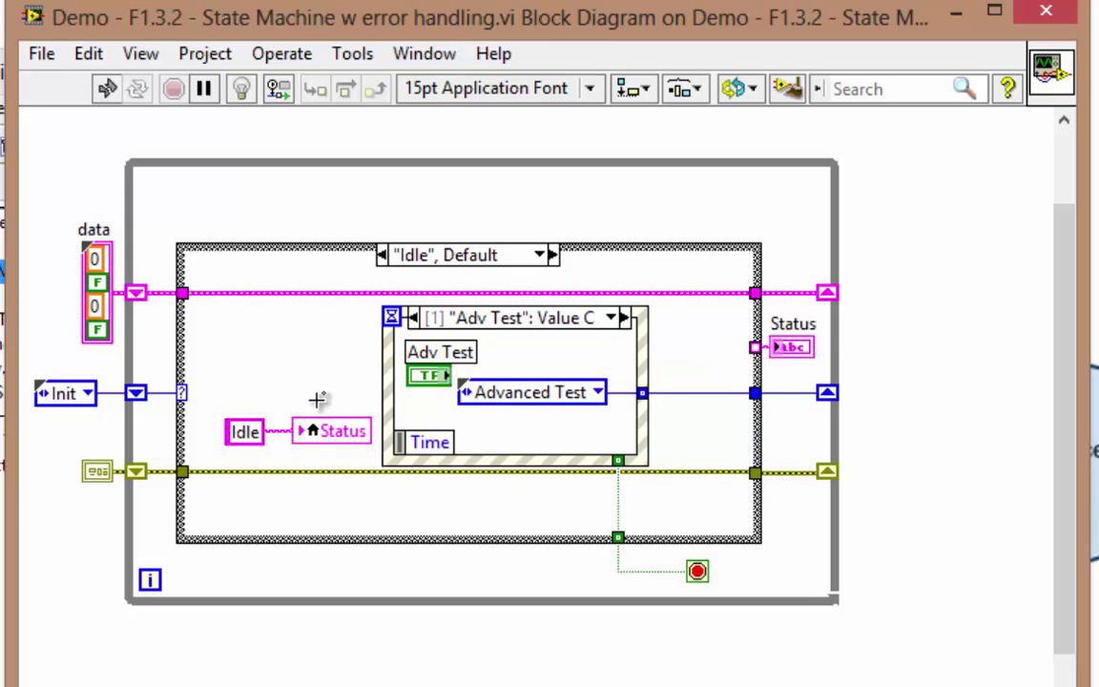
left_click(438, 315)
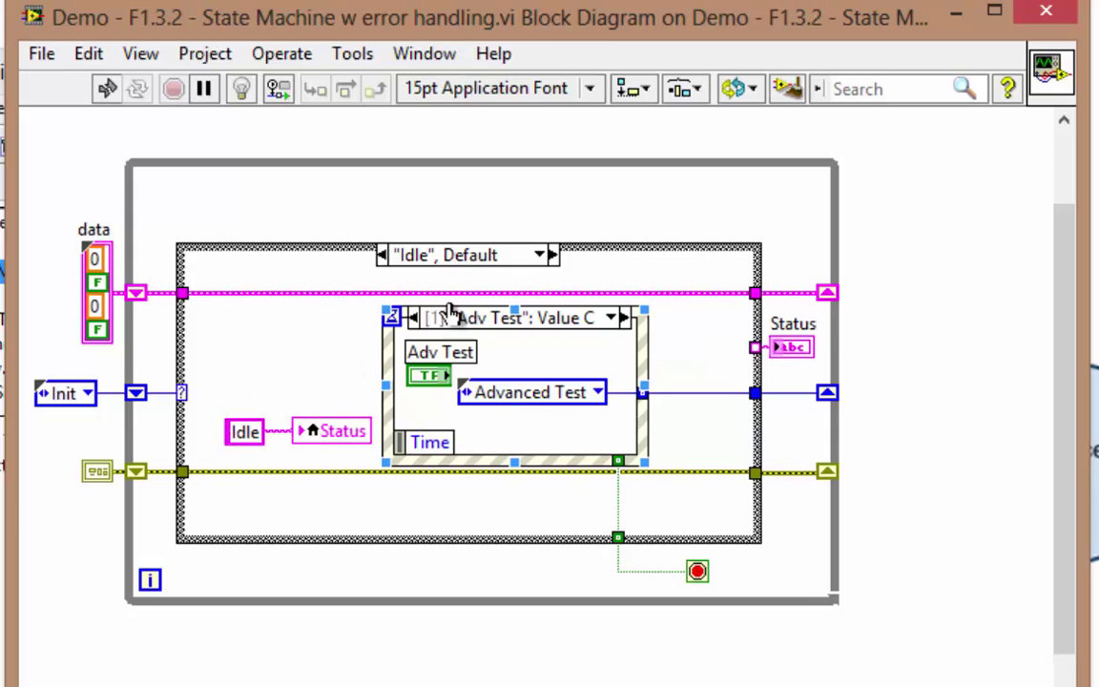
left_click(302, 374)
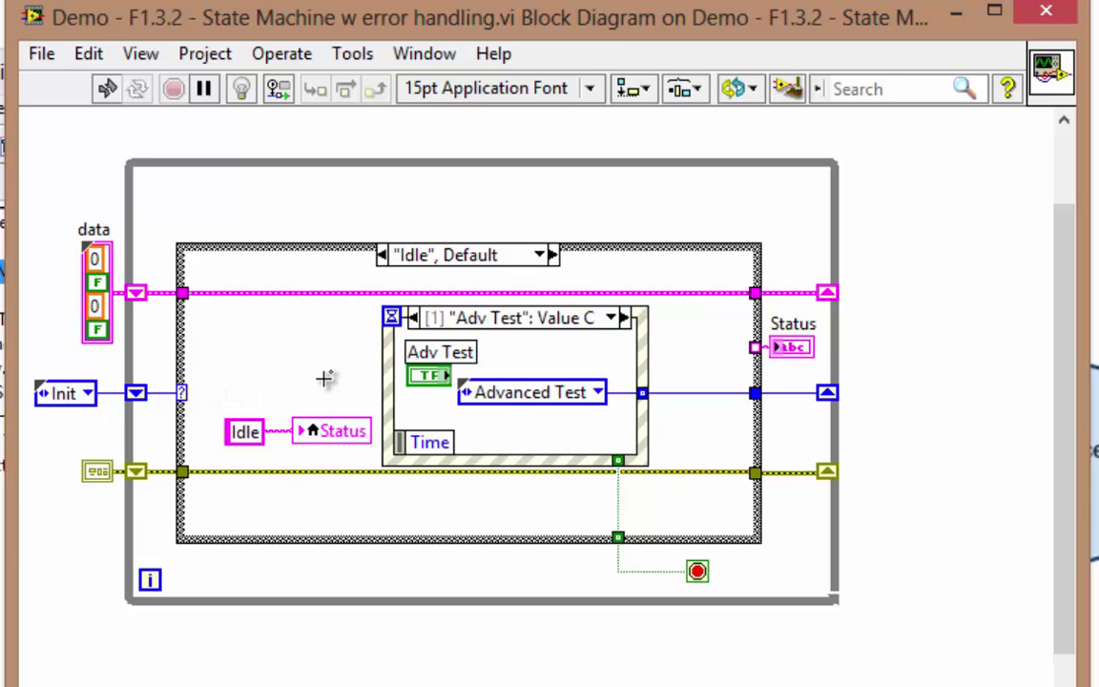
mouse_move(221, 401)
left_mouse_down()
mouse_move(361, 460)
mouse_move(334, 432)
left_mouse_up()
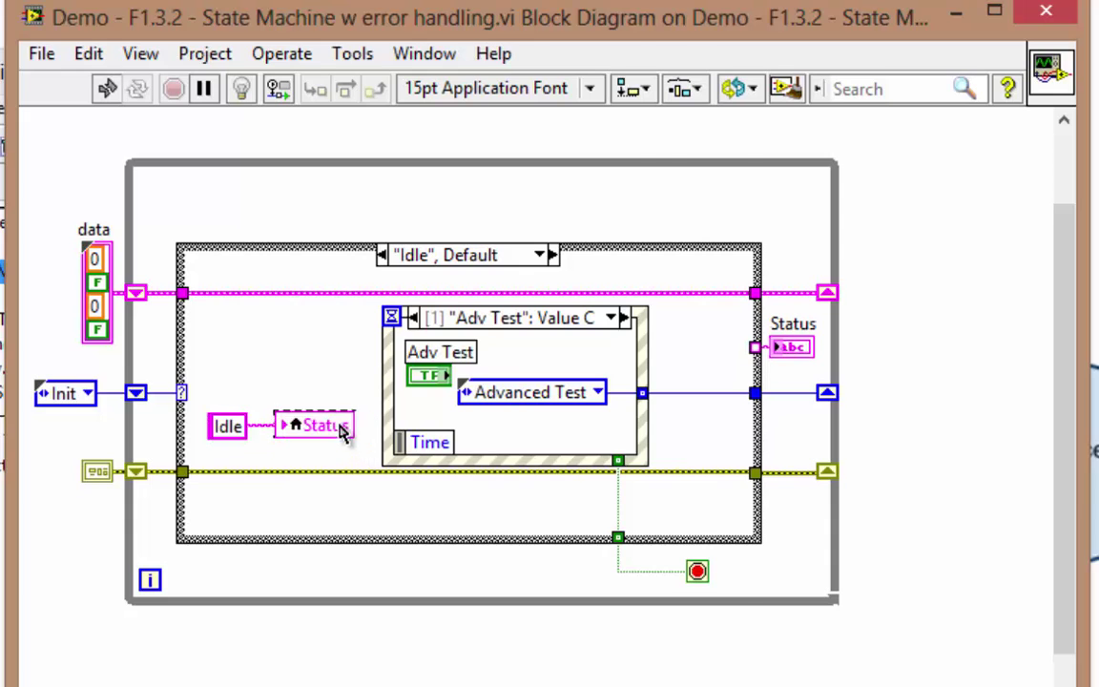
- Wrap the 'Idle' constant and Status local in a flat sequence wired into the Adv Test case
right_click(354, 393)
mouse_move(419, 28)
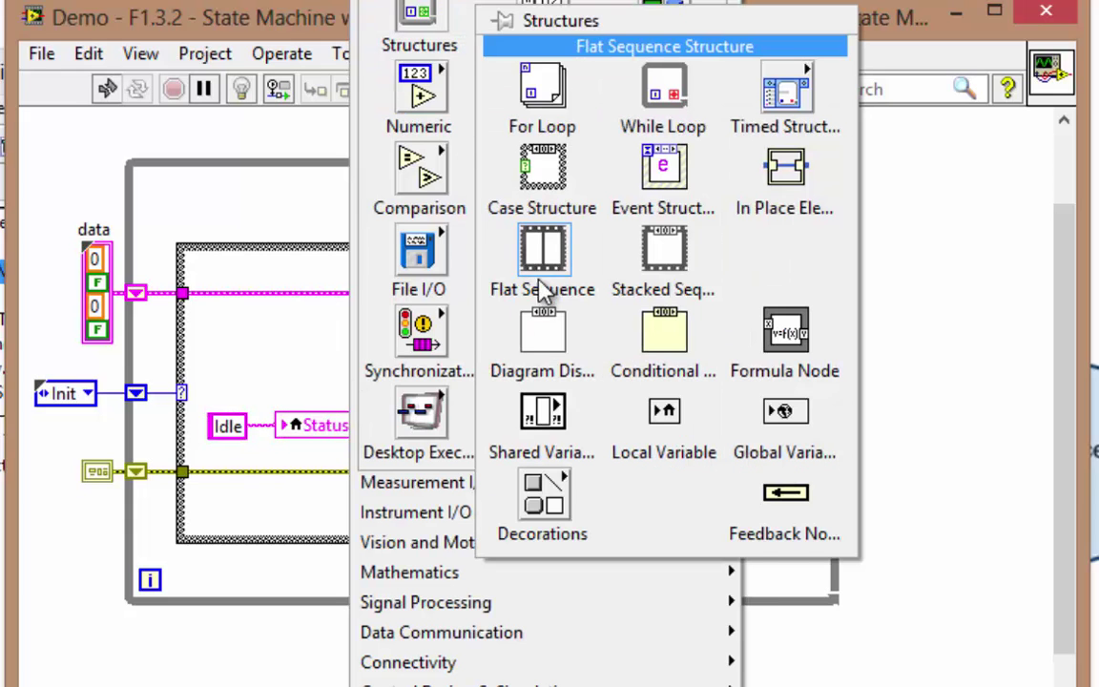
left_click(543, 250)
left_click_drag(201, 388, 363, 454)
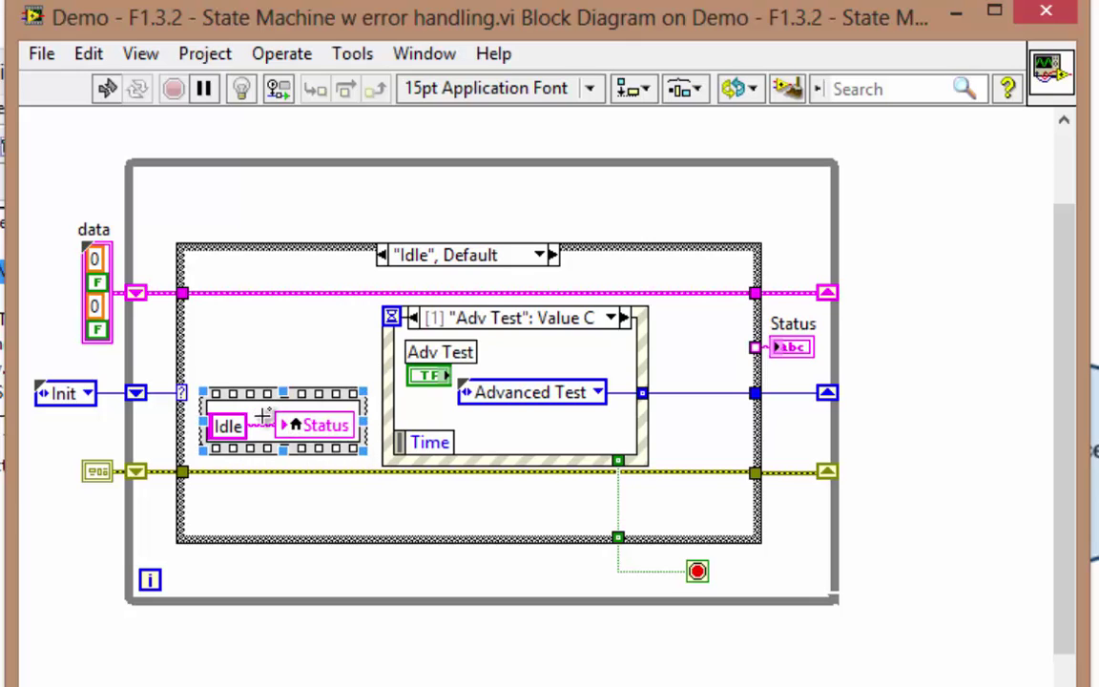
left_click(267, 426)
left_click(388, 353)
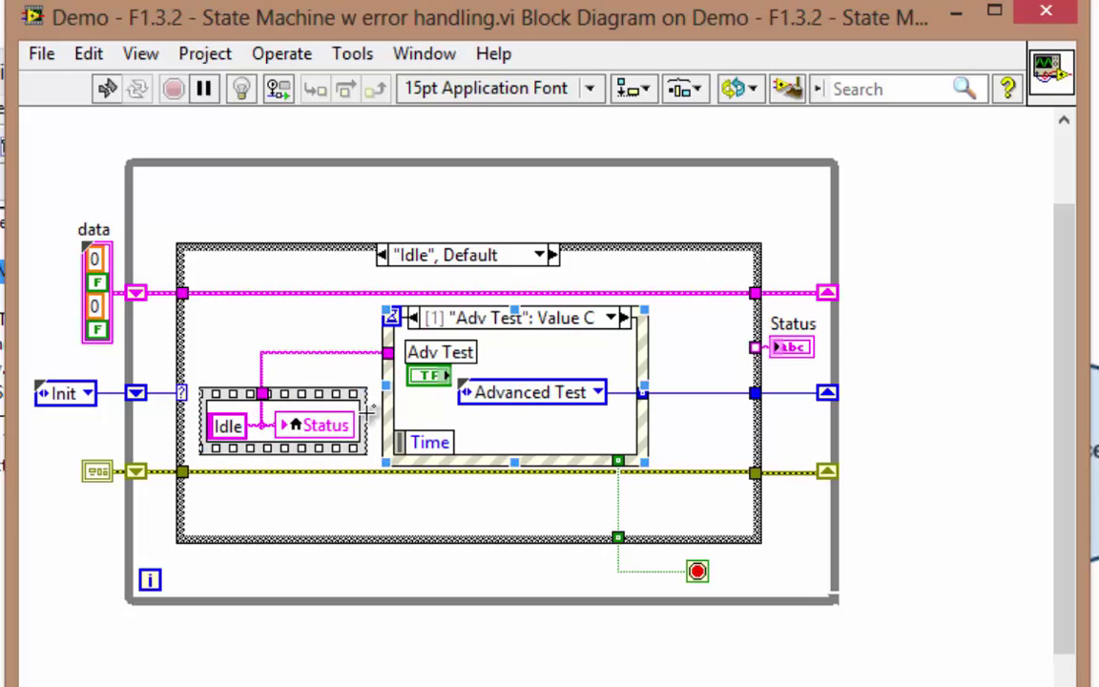
left_click(510, 482)
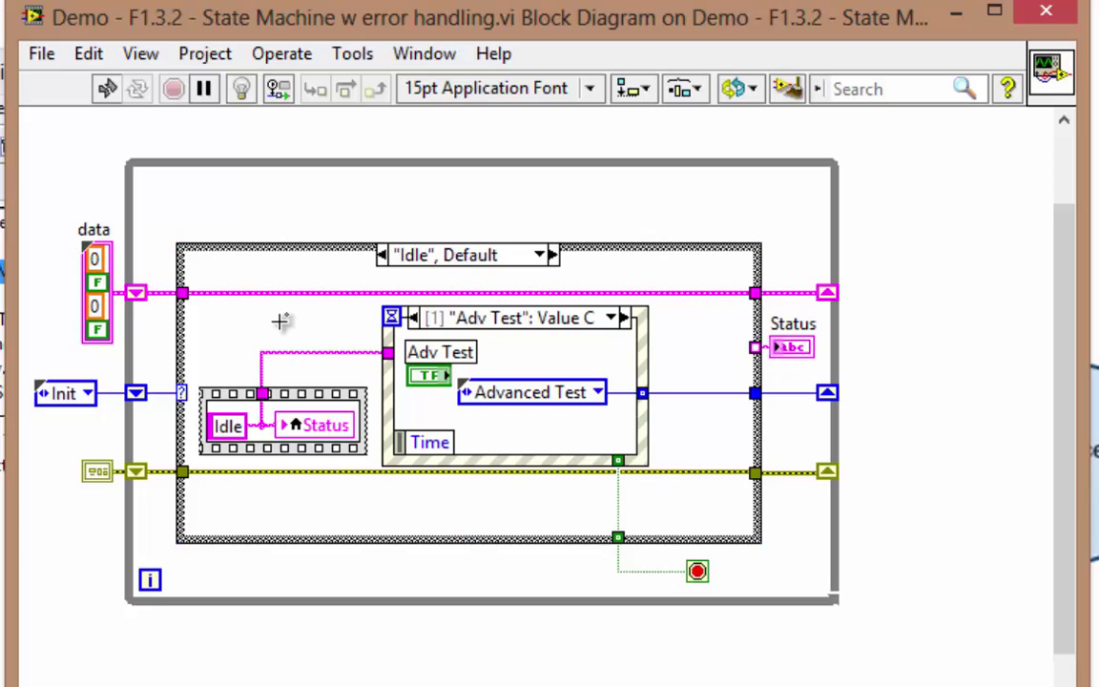
- Check the Adv Test case structure, flat sequence and Idle case by selecting each
left_click(384, 330)
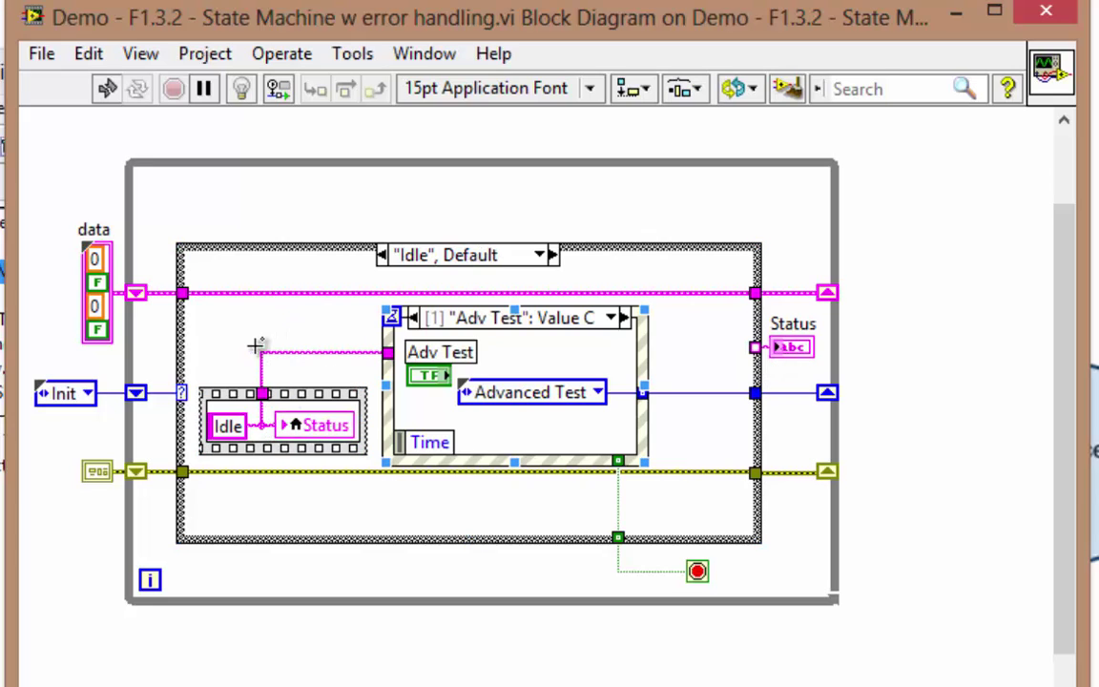
left_click(328, 326)
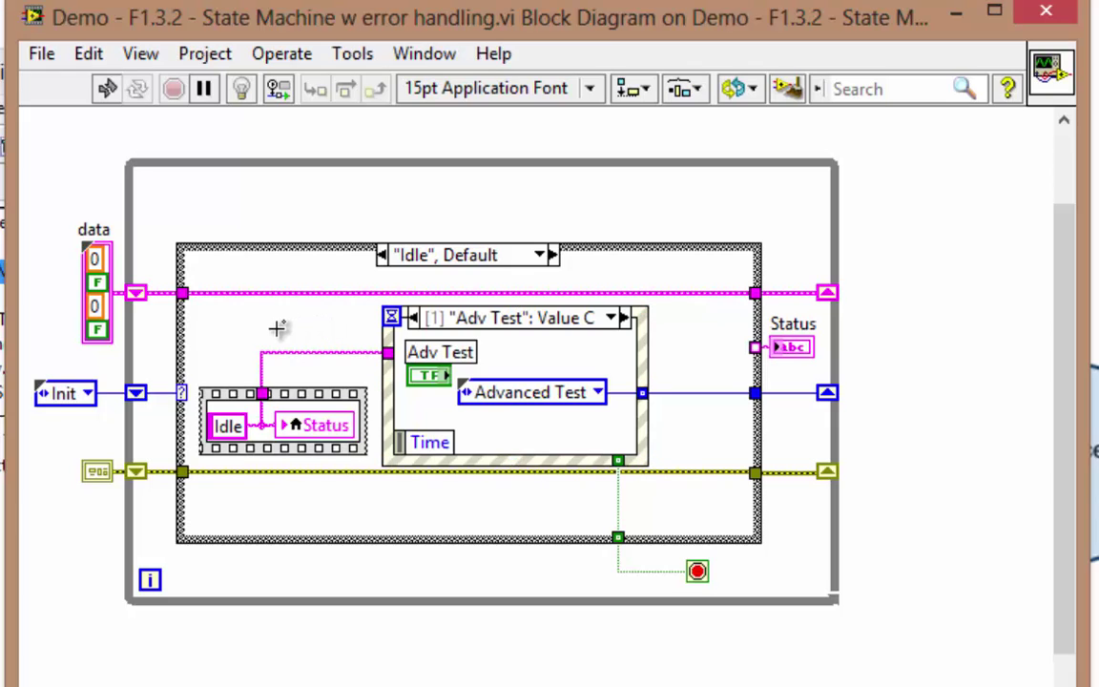
left_click(263, 397)
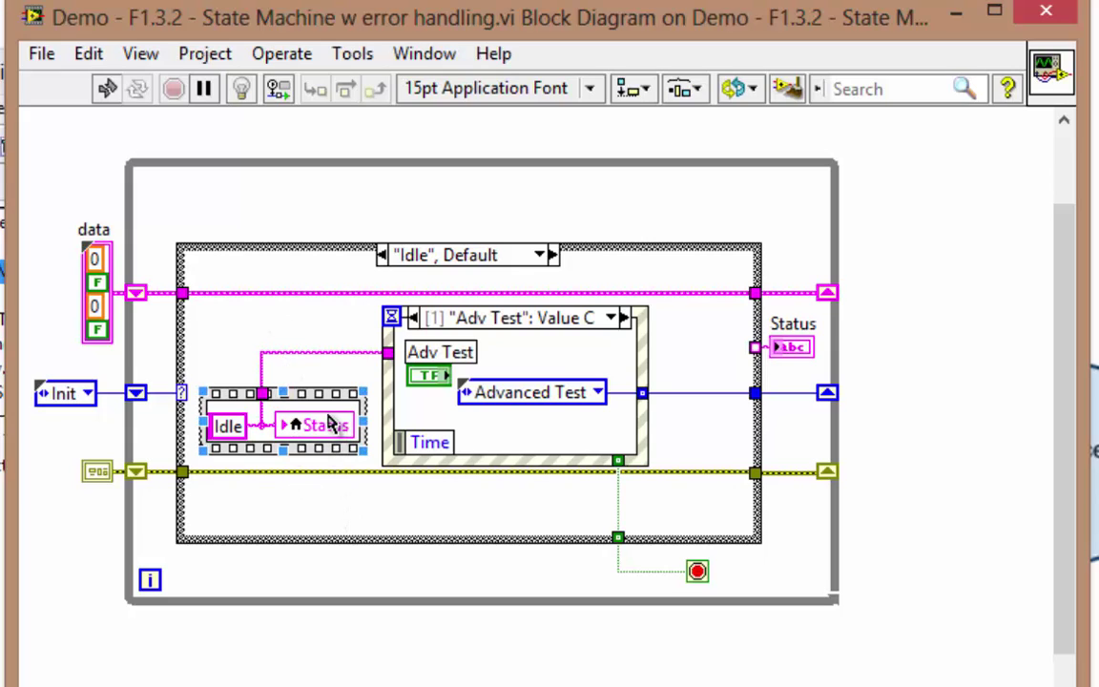
left_click(329, 423)
left_click(330, 405)
left_click(320, 404)
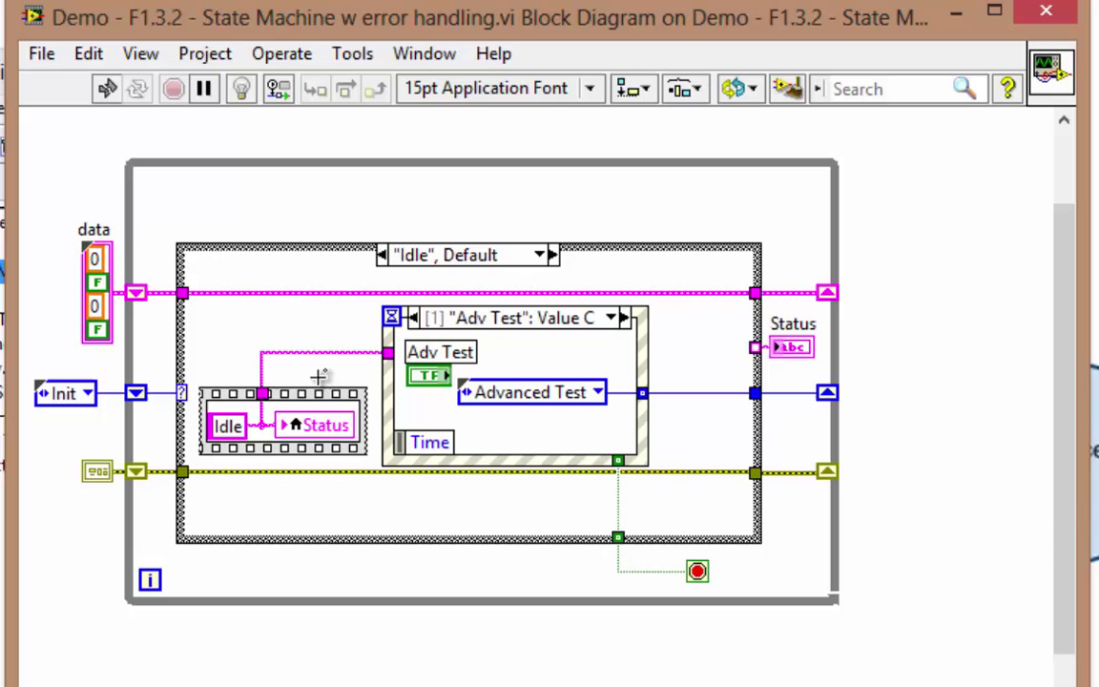
left_click(307, 482)
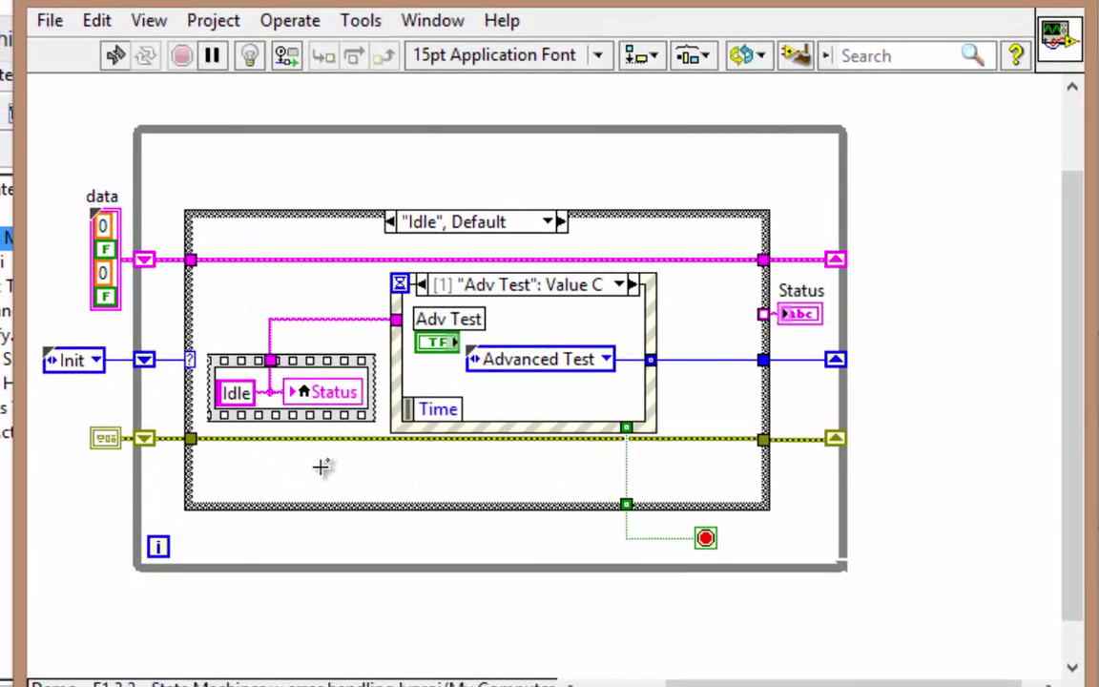
- Remove the flat sequence frame while keeping the 'Idle' constant and Status node
left_click(334, 363)
right_click(336, 362)
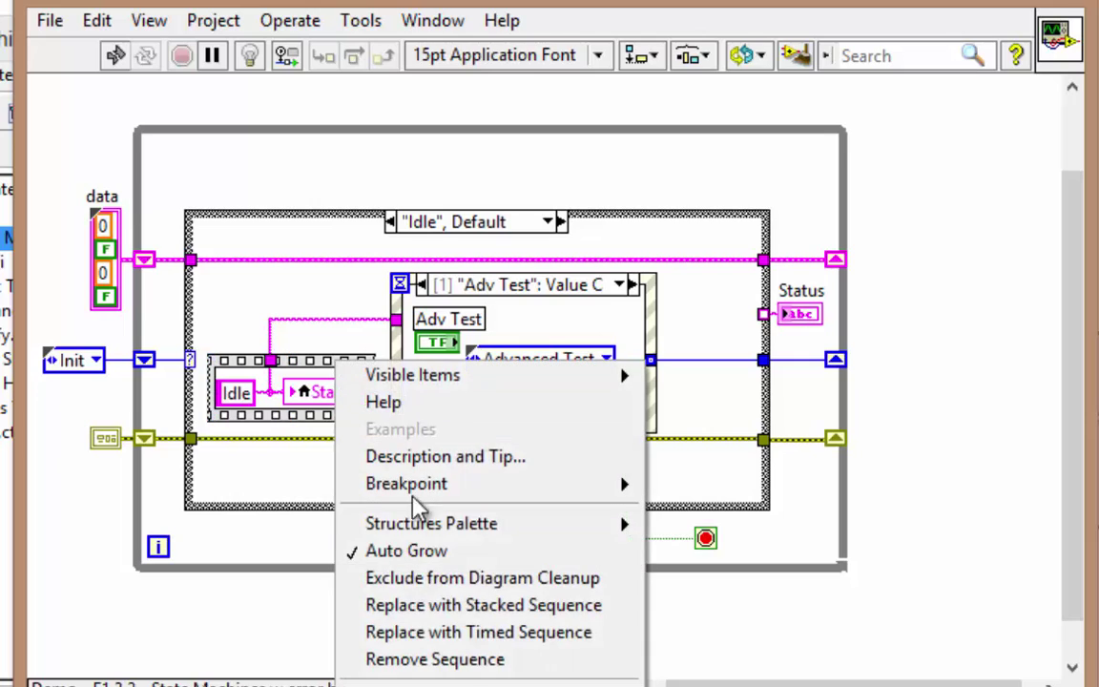
left_click(462, 660)
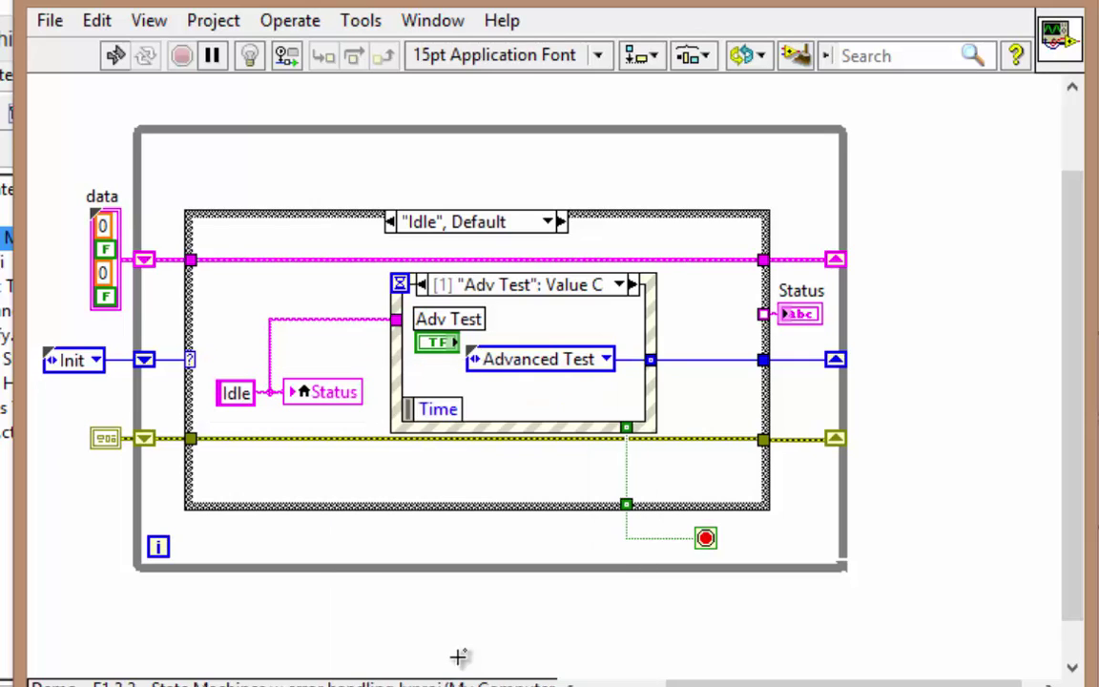
- Convert the Status node into a new subVI and open its front panel
left_click(349, 386)
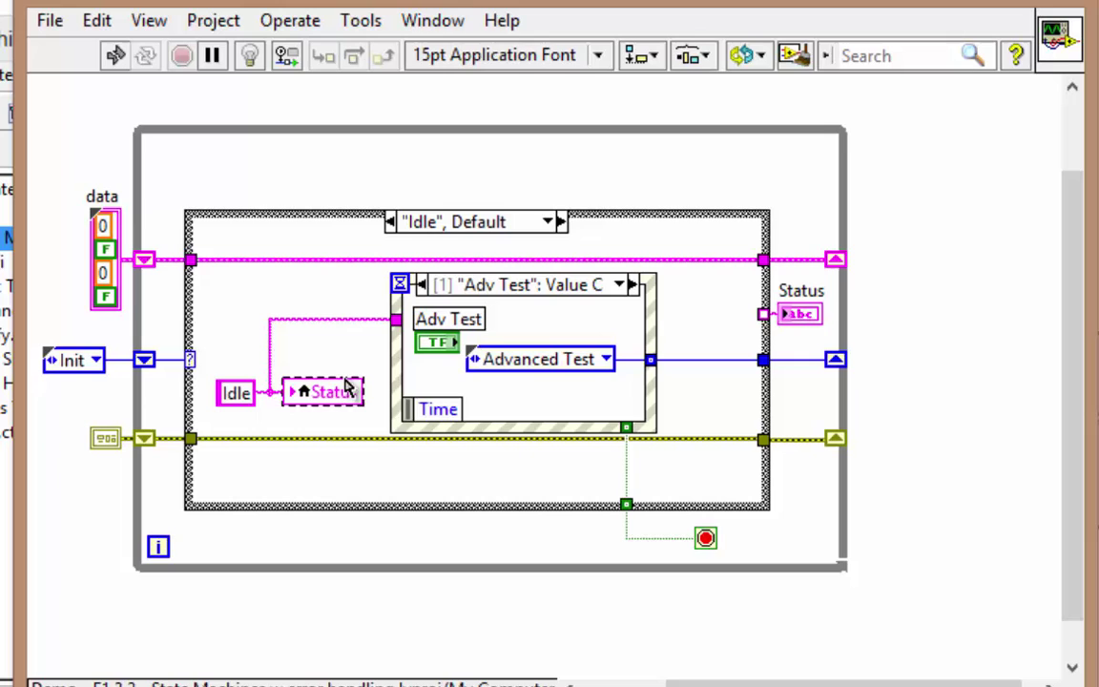
left_click(99, 23)
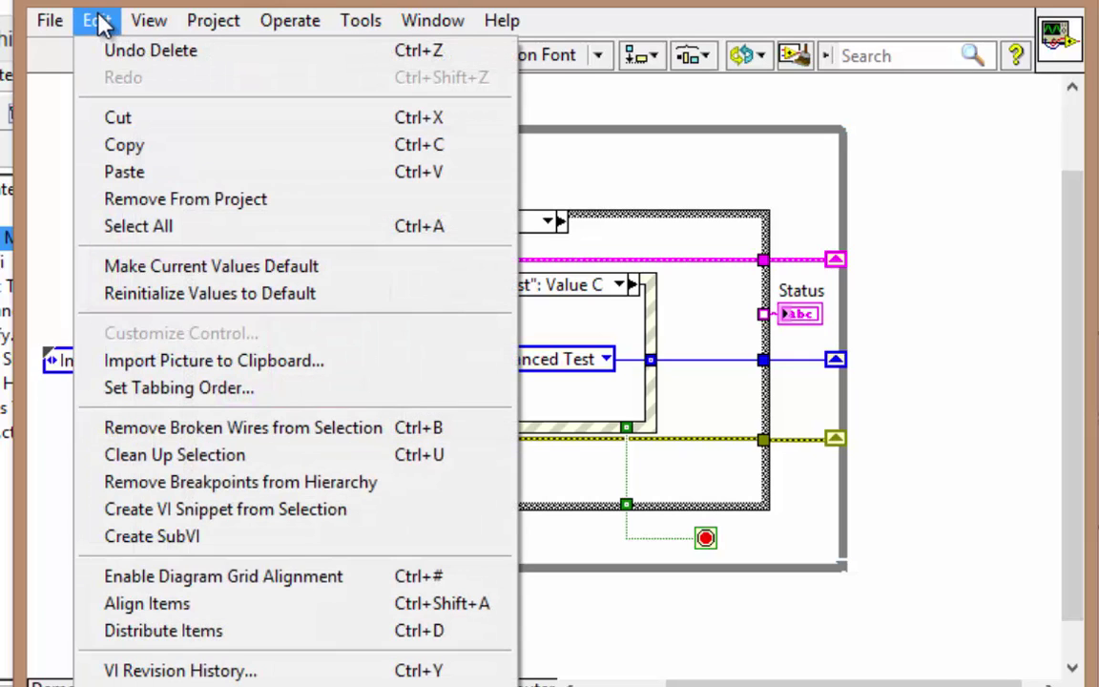
left_click(153, 536)
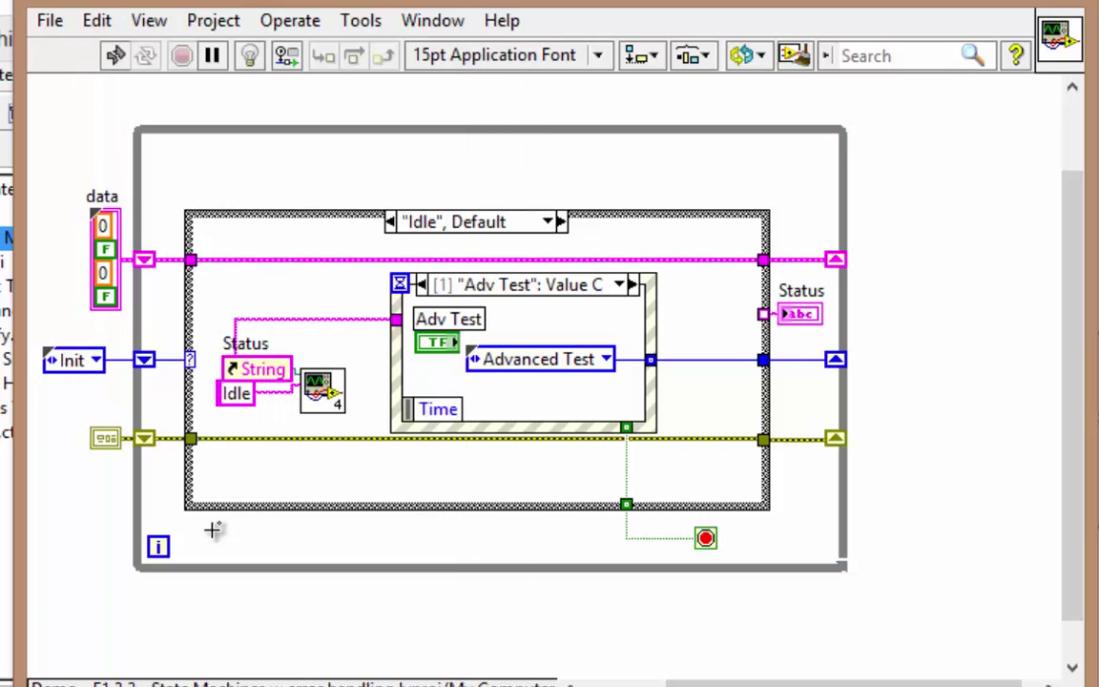
double_click(310, 380)
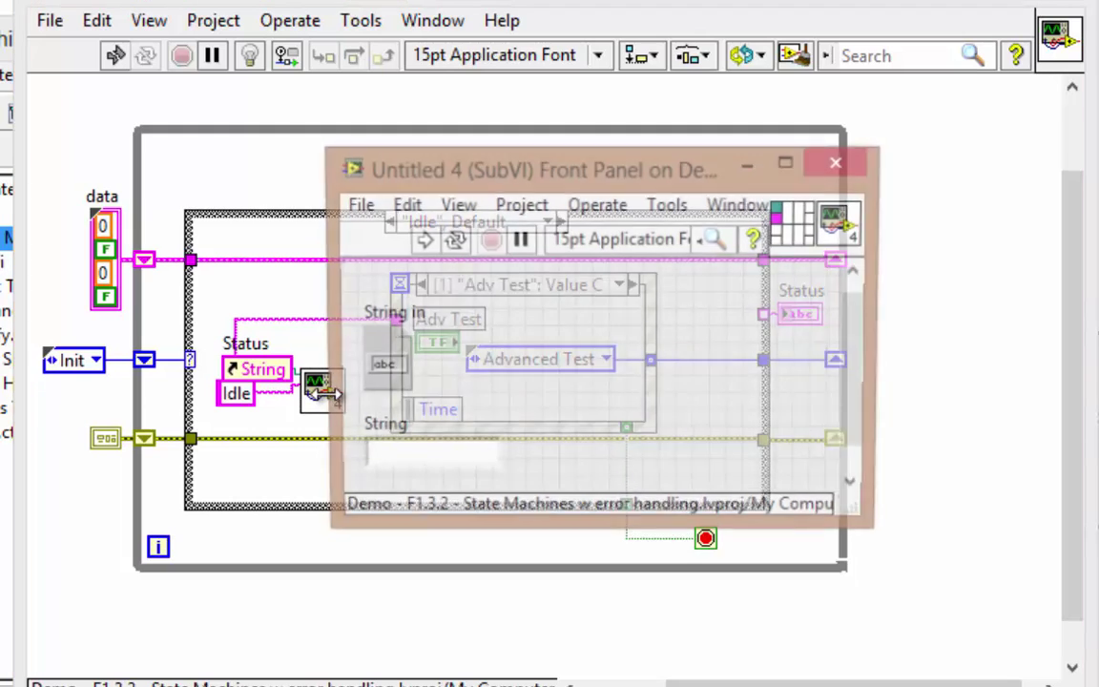
- Enlarge the subVI front panel and add two Error In 3D clusters side by side
key("ctrl+e")
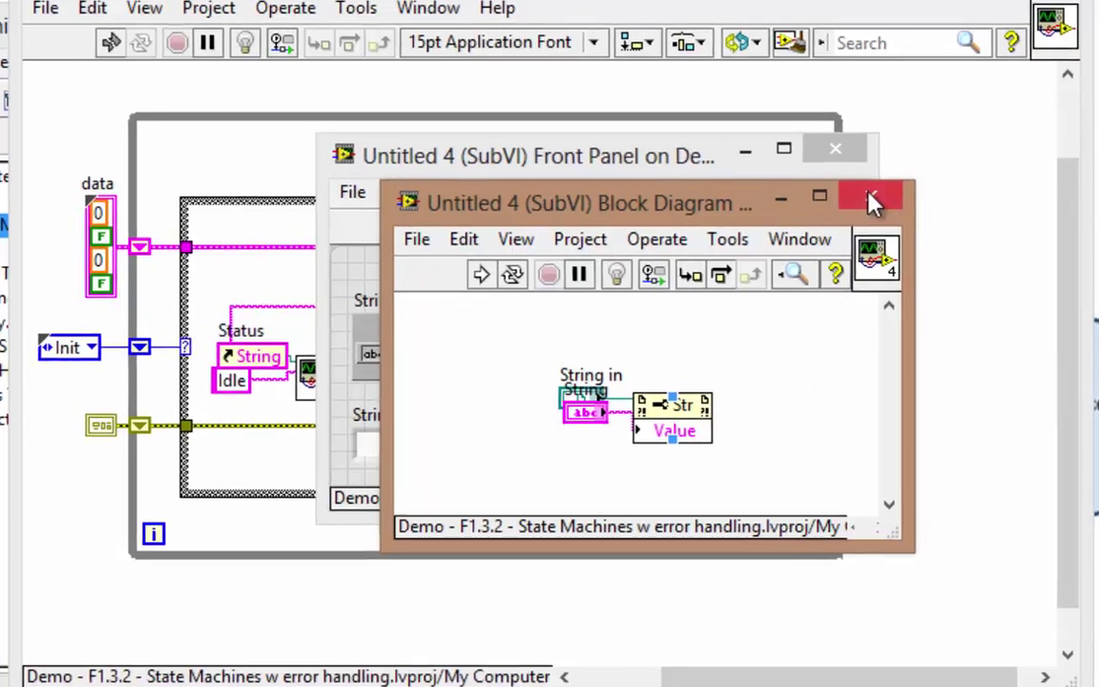
left_click(875, 208)
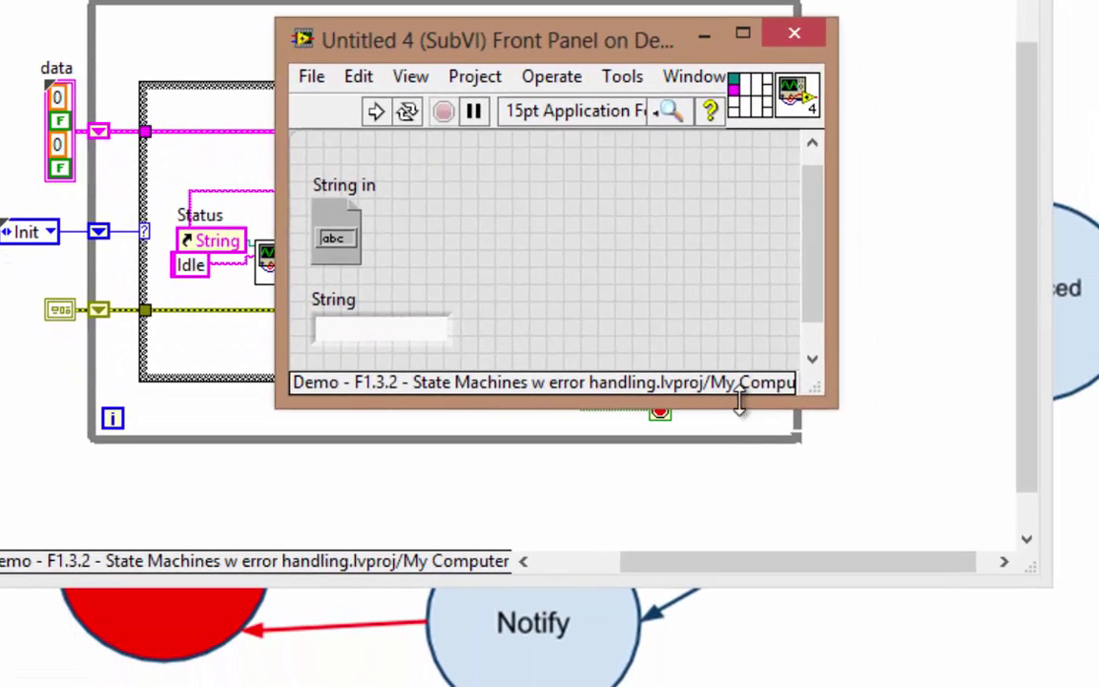
left_click_drag(736, 407, 733, 685)
right_click(567, 539)
mouse_move(644, 38)
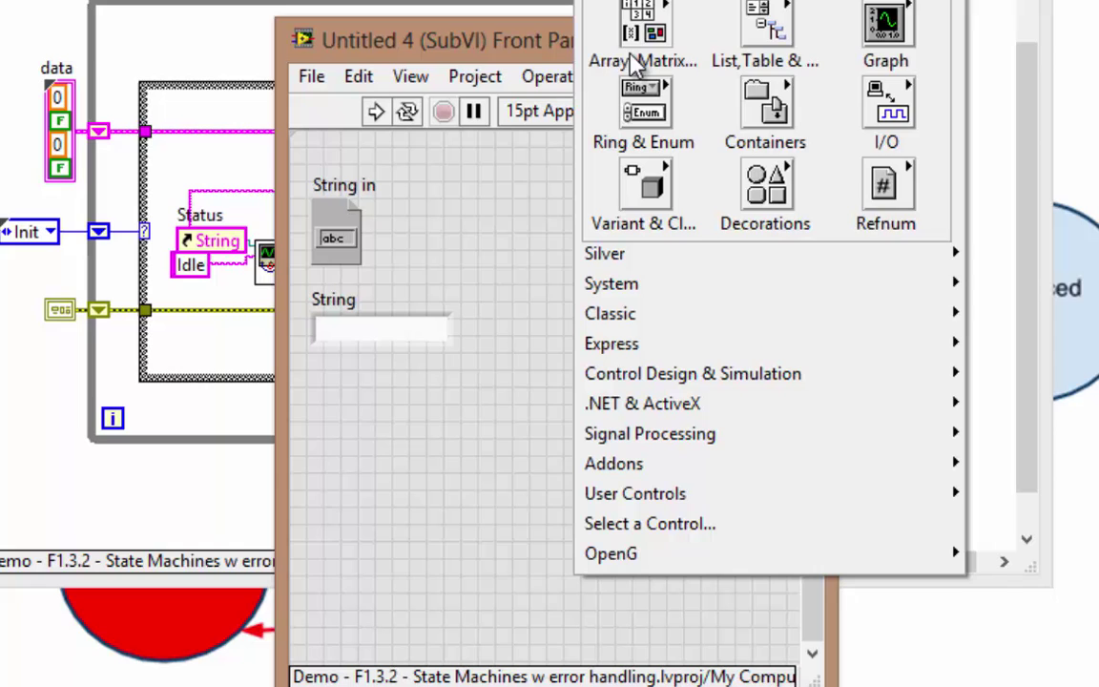
left_click(745, 310)
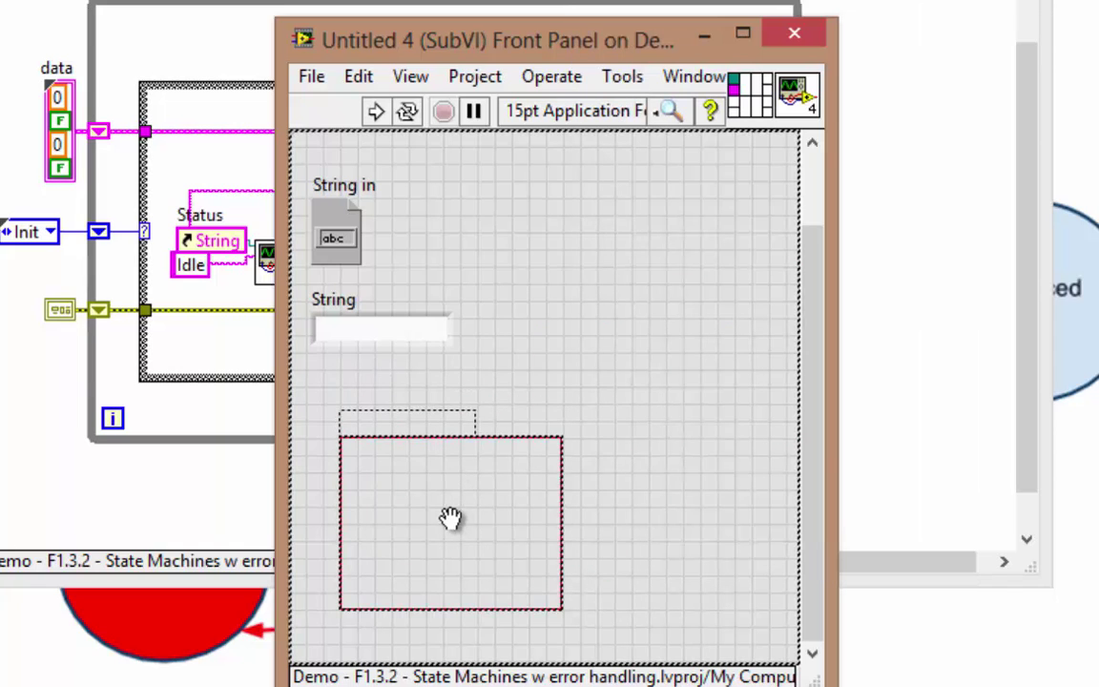
left_click(433, 518)
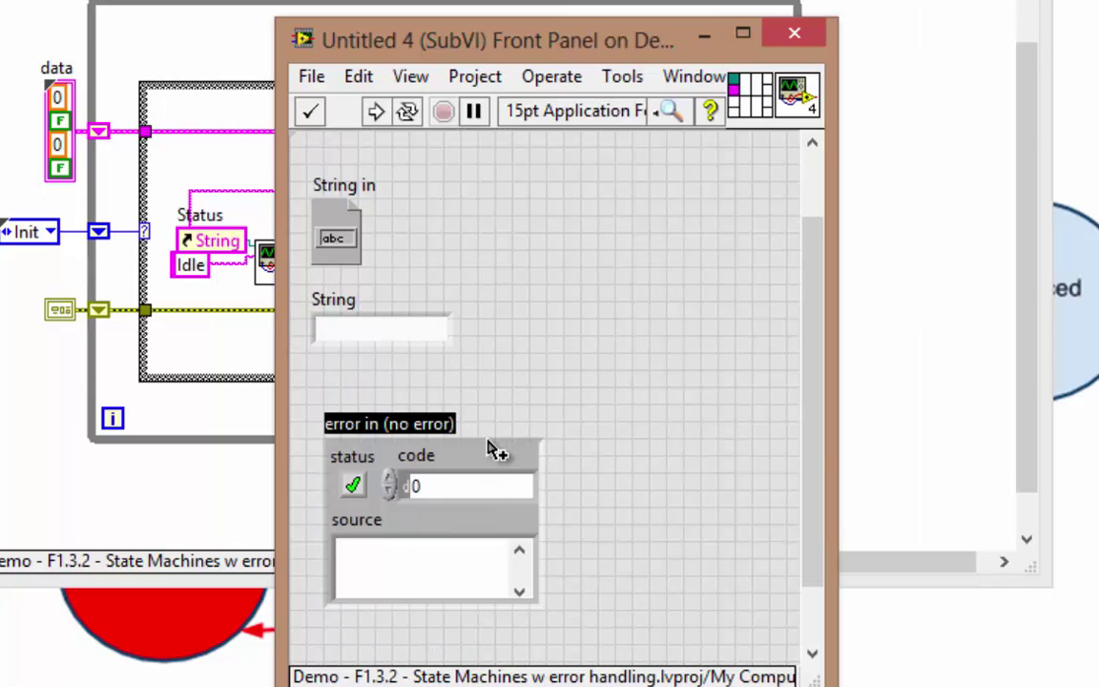
left_click_drag(495, 450, 731, 421)
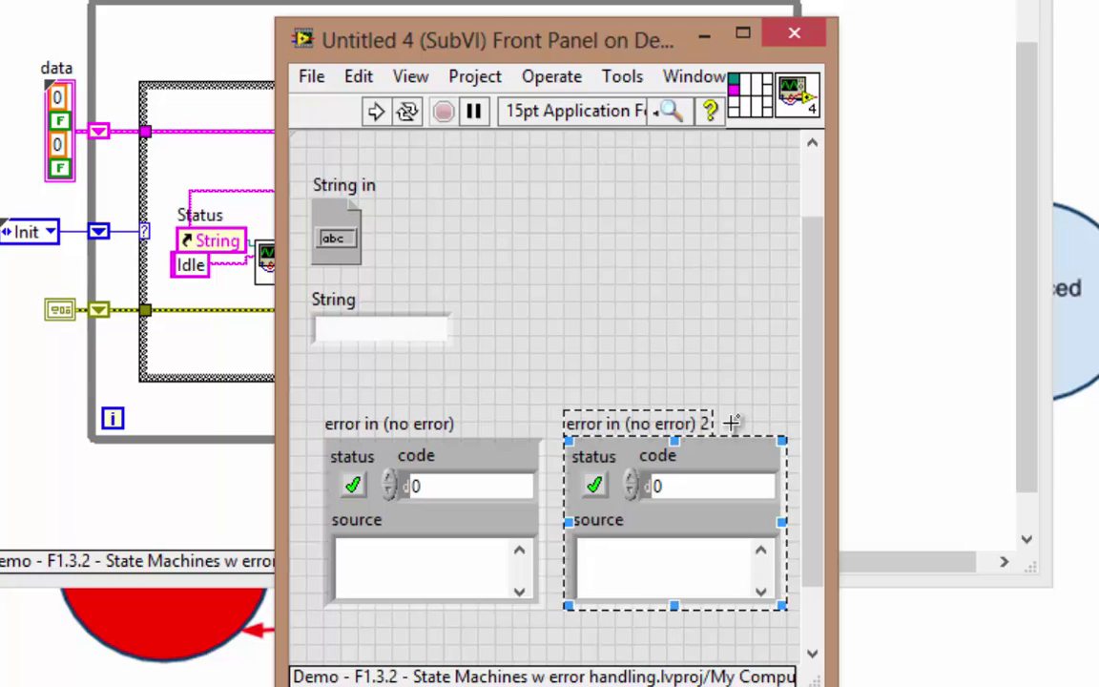
left_click(731, 422)
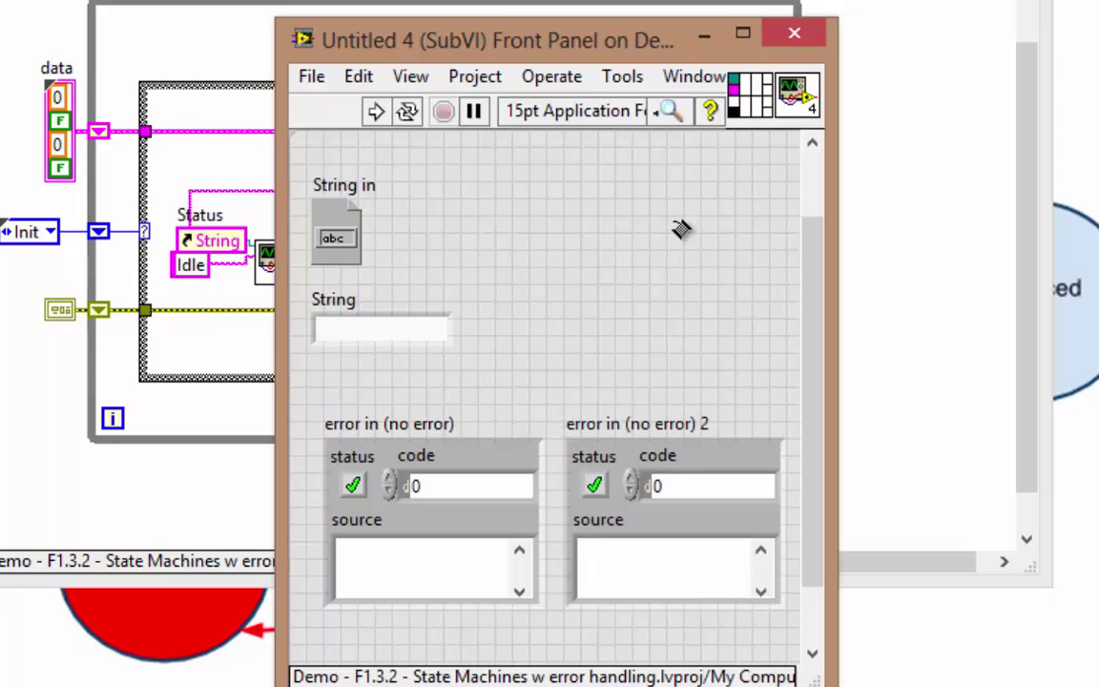
- Assign both error-in clusters to connector pane terminals
left_click(429, 447)
left_click(775, 115)
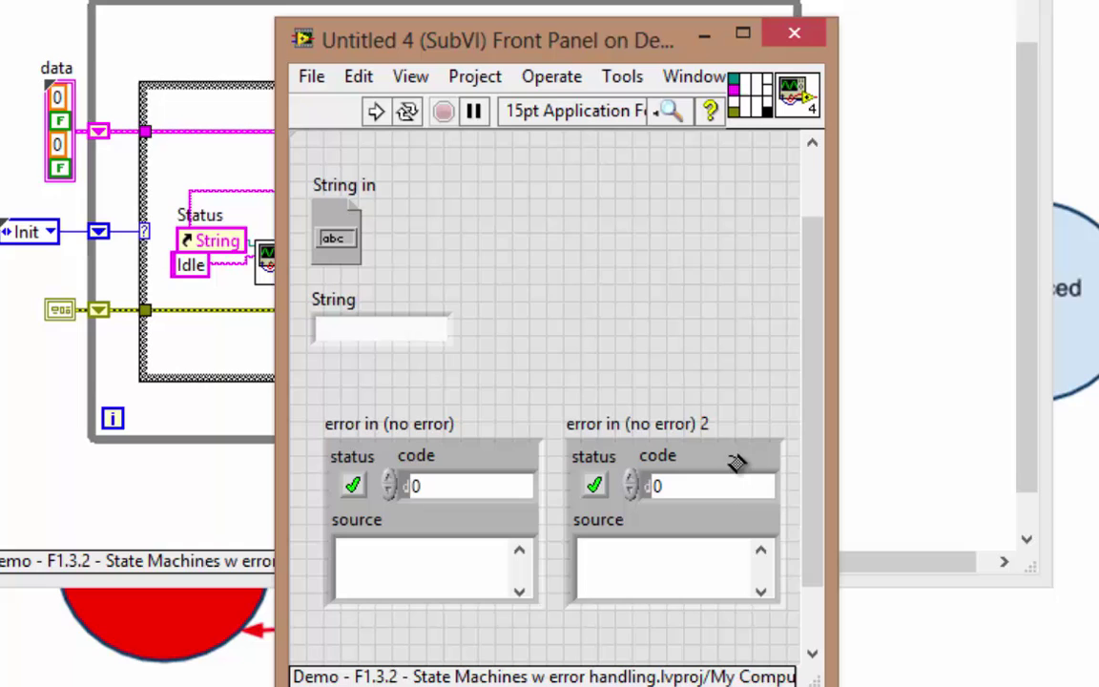
left_click(736, 459)
left_click(802, 91)
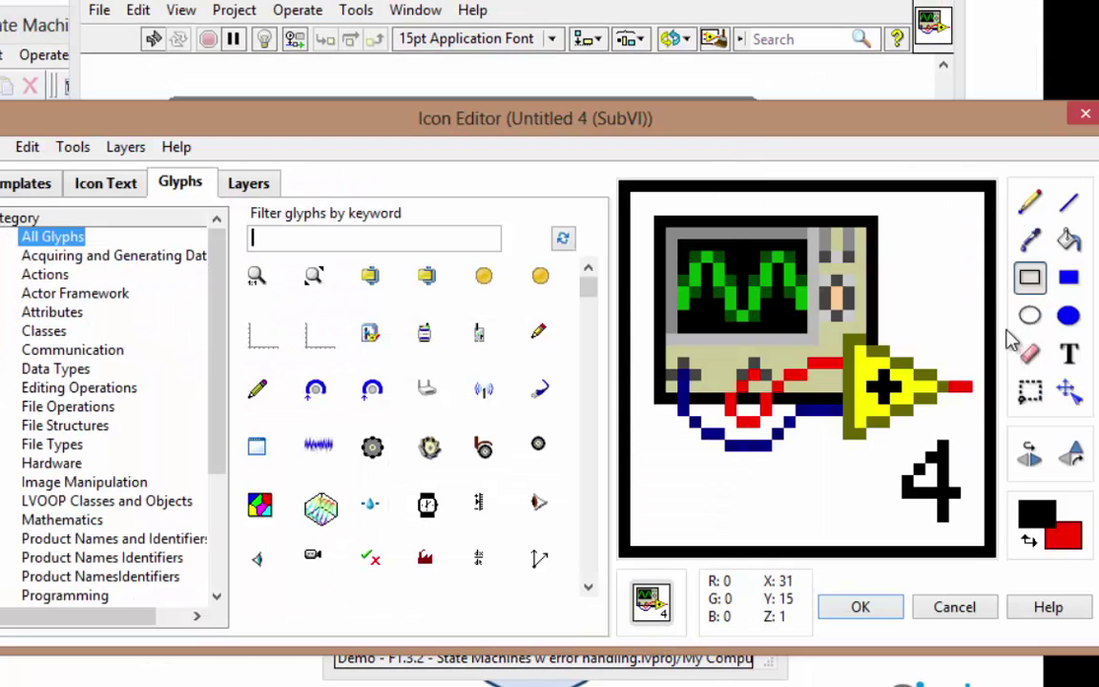
- Clear the old icon, draw a black border, and add the text 'UI'
double_click(1031, 391)
key("Delete")
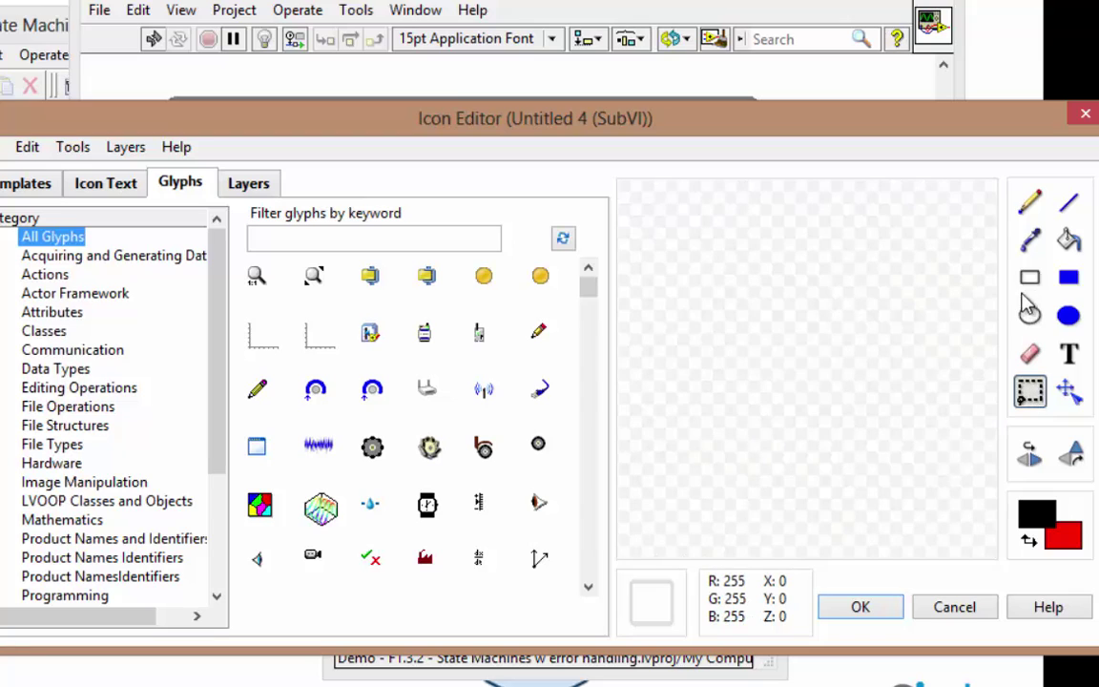
double_click(1030, 280)
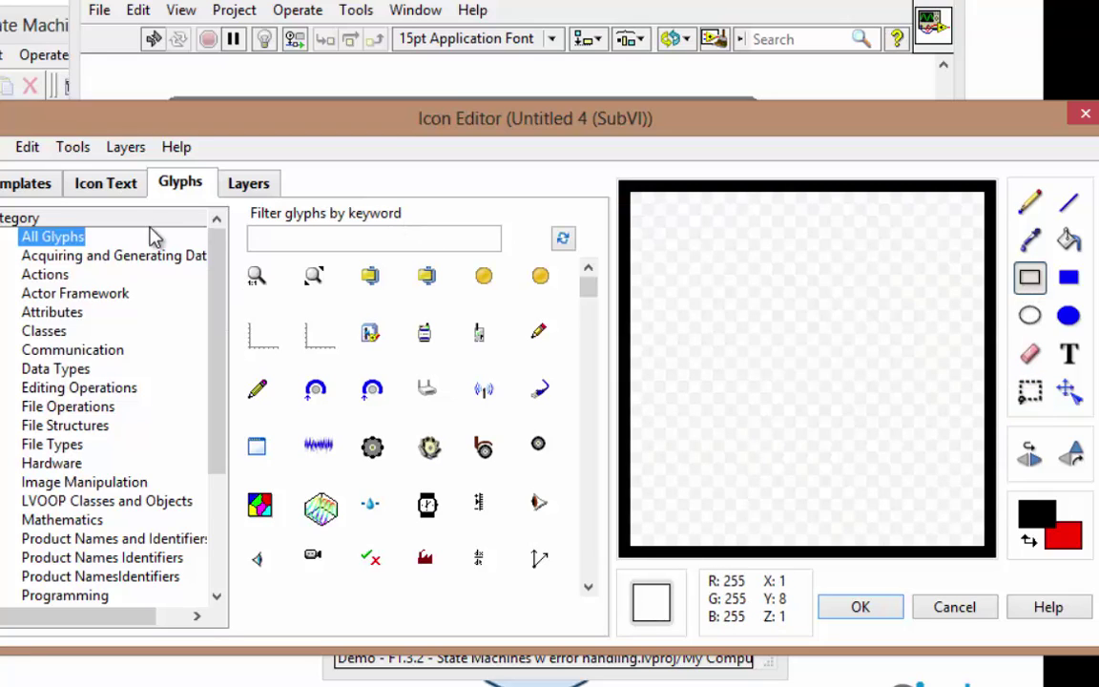
left_click(122, 181)
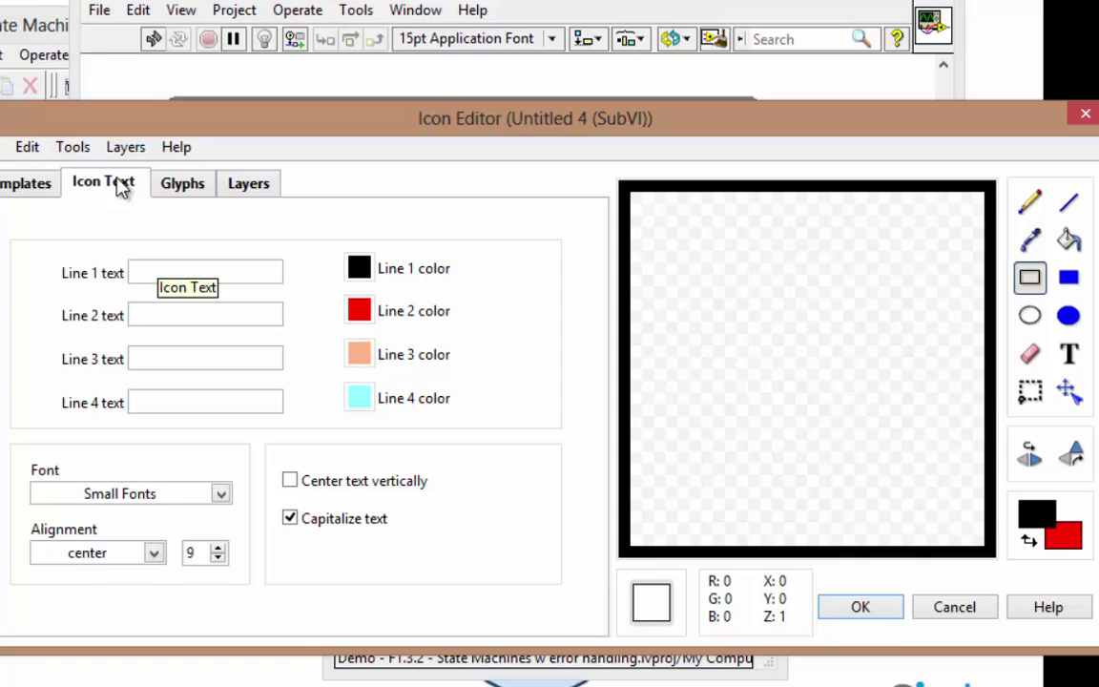
type("UI")
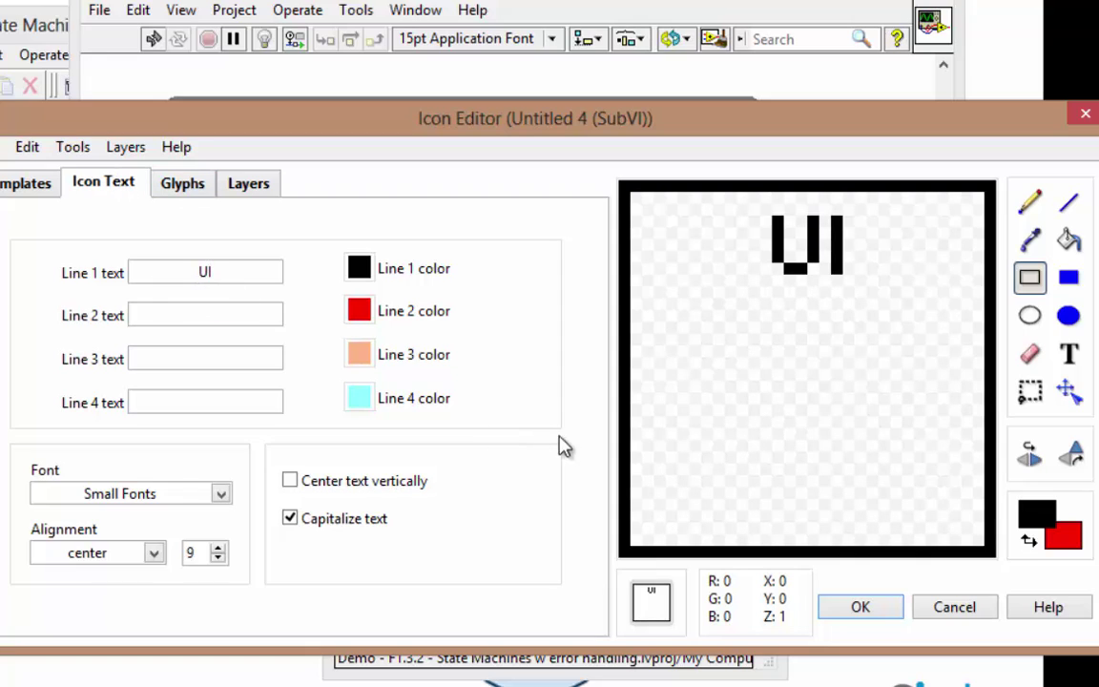
- Add the front-panel glyph to the icon's lower half and accept the design
left_click(181, 184)
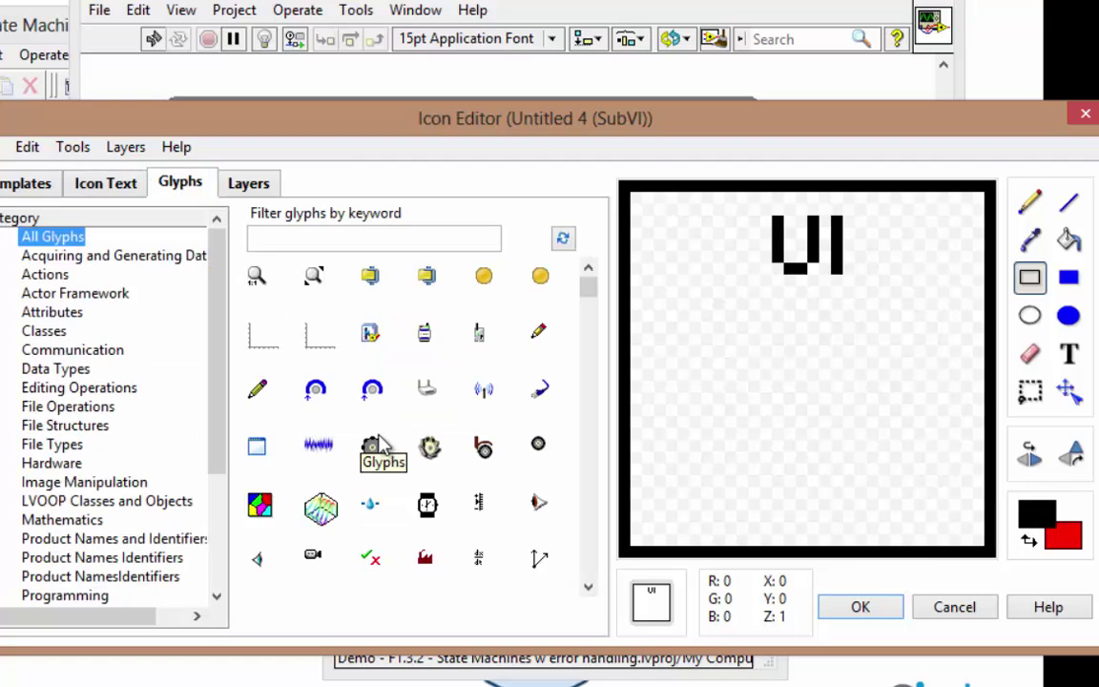
type("front")
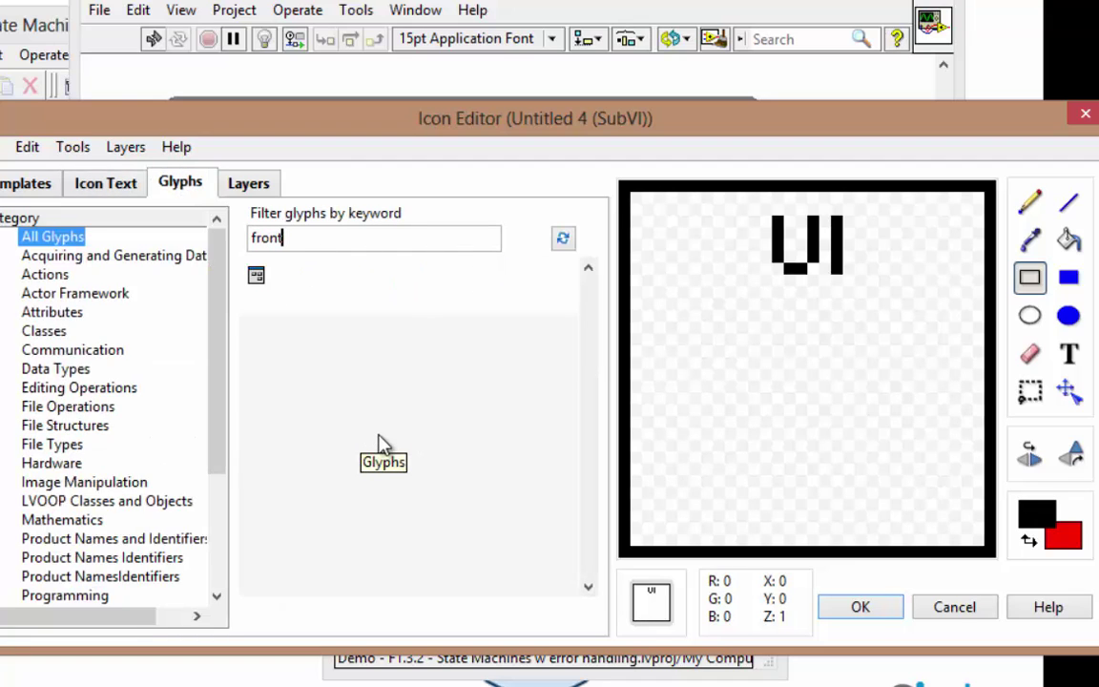
left_click_drag(255, 277, 830, 415)
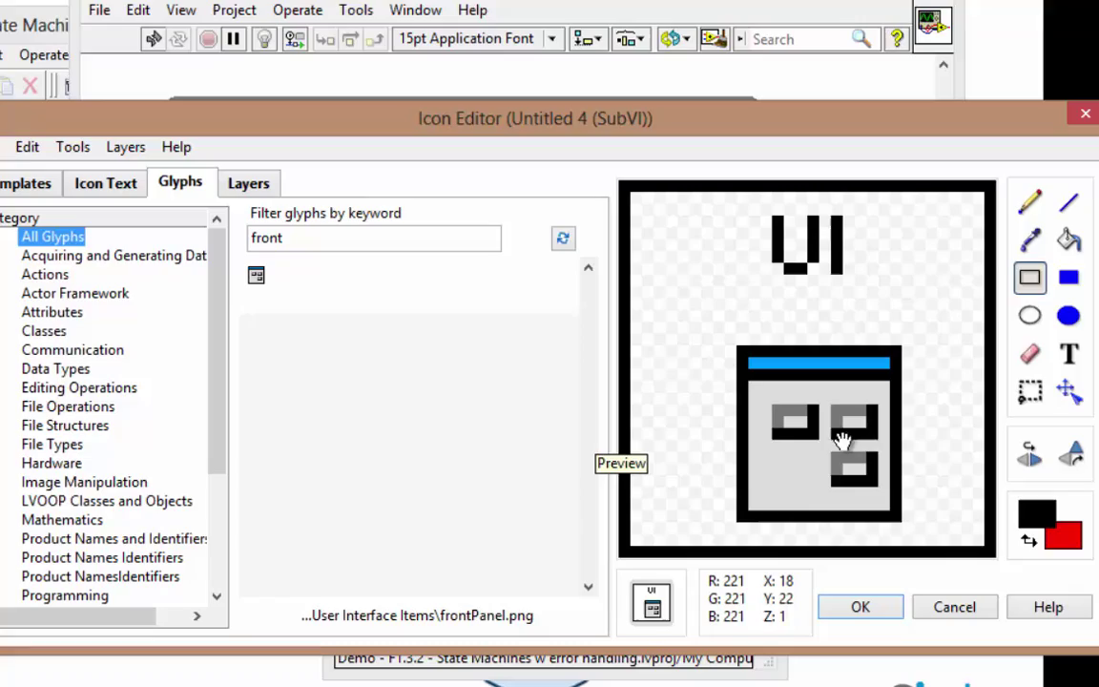
left_click(858, 605)
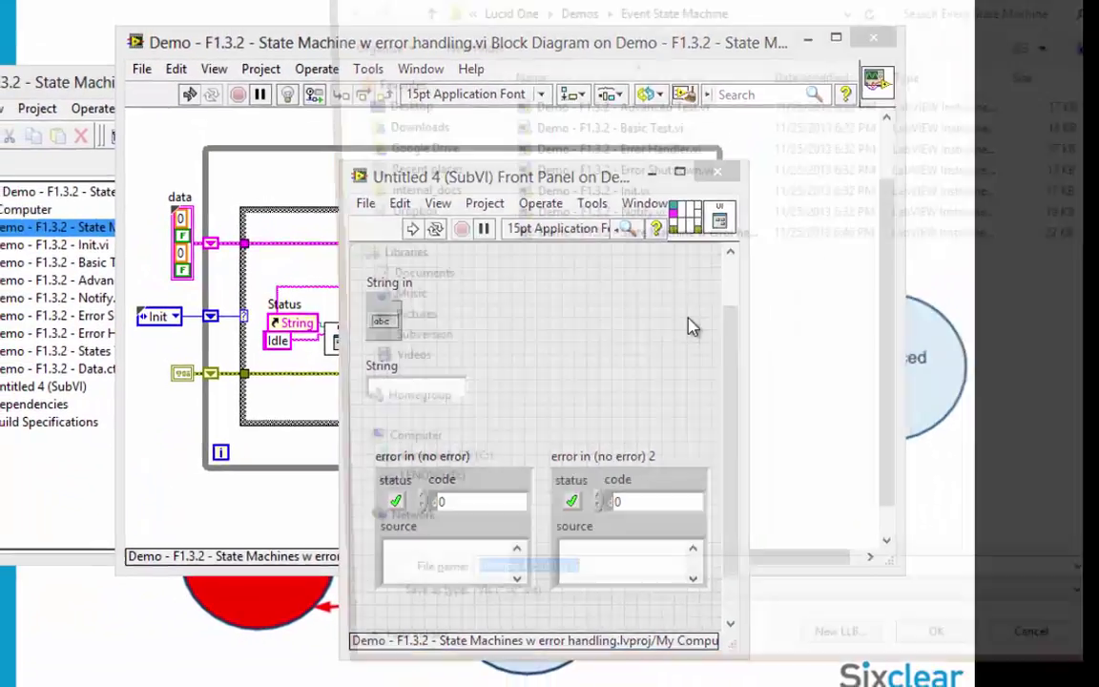
- Save the new subVI as 'UI Handler' and close its front panel
key("ctrl+s")
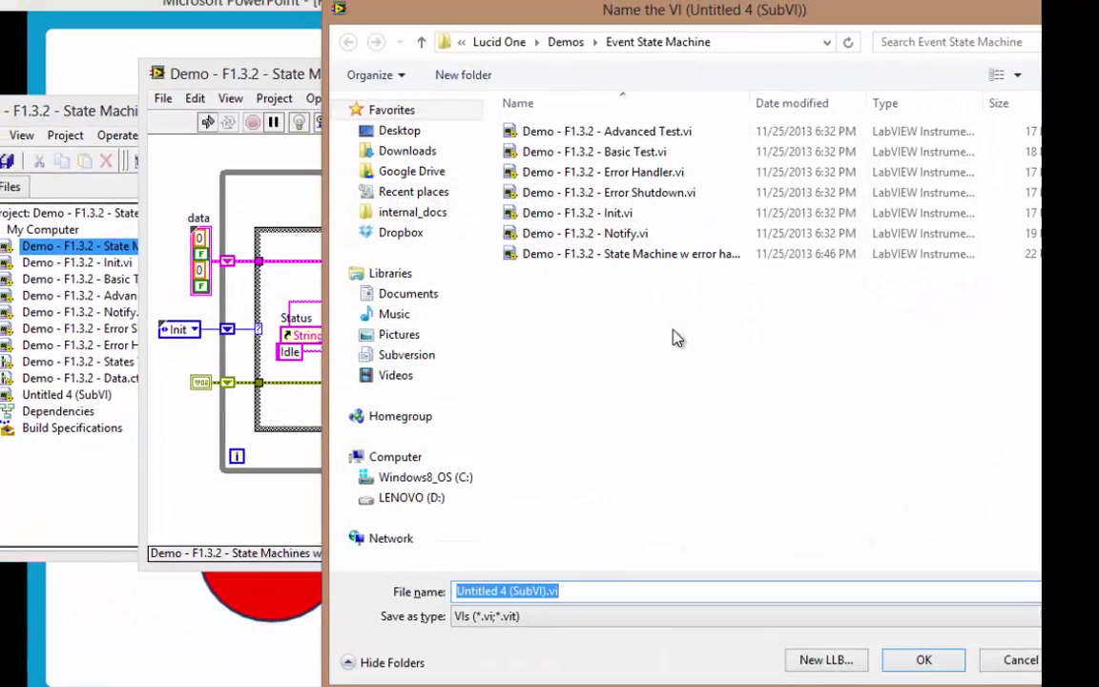
type("UI")
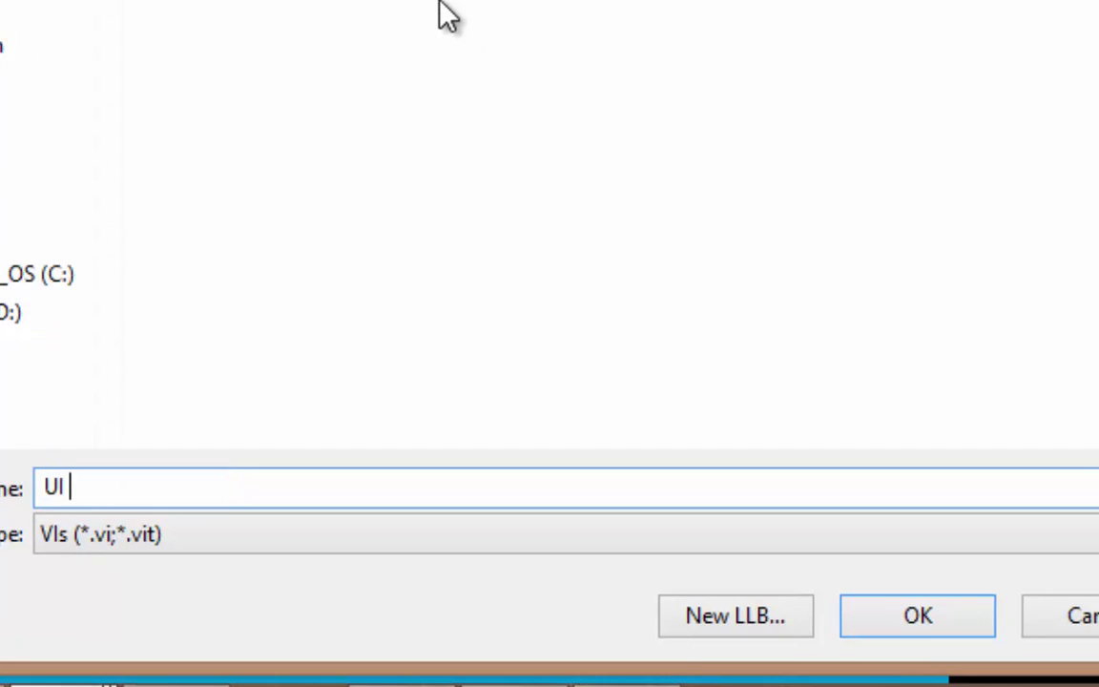
key("BackSpace")
key("BackSpace")
key("BackSpace")
type("andler")
key("Return")
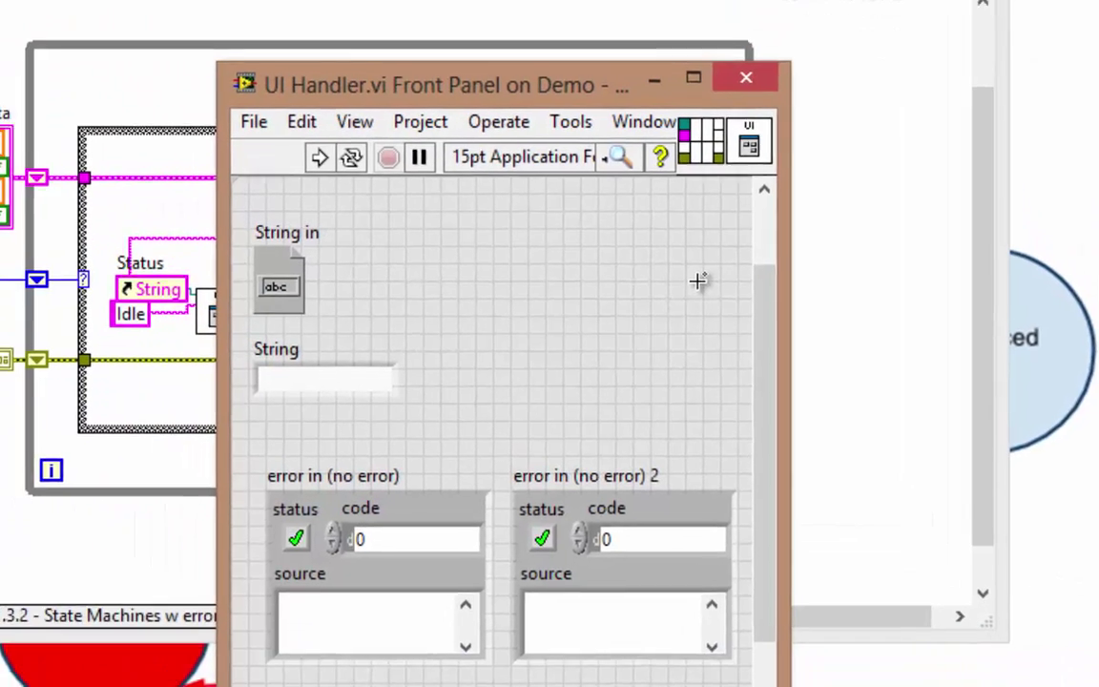
left_click(809, 164)
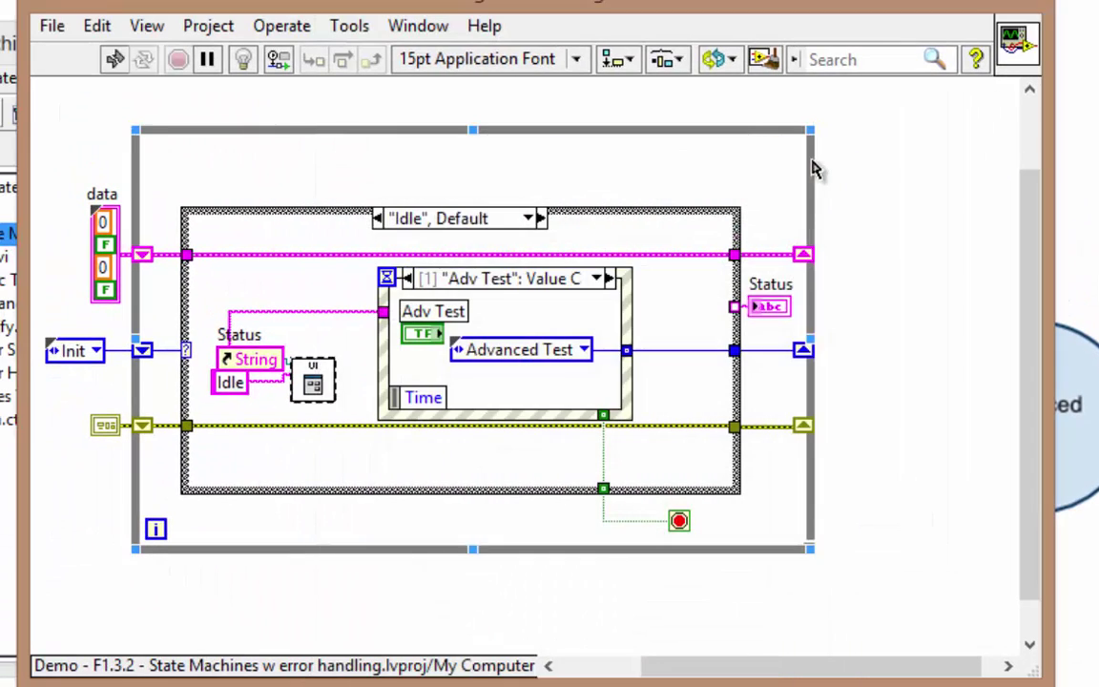
- Wire the Idle case's error line into the UI Handler's error input
left_click(326, 490)
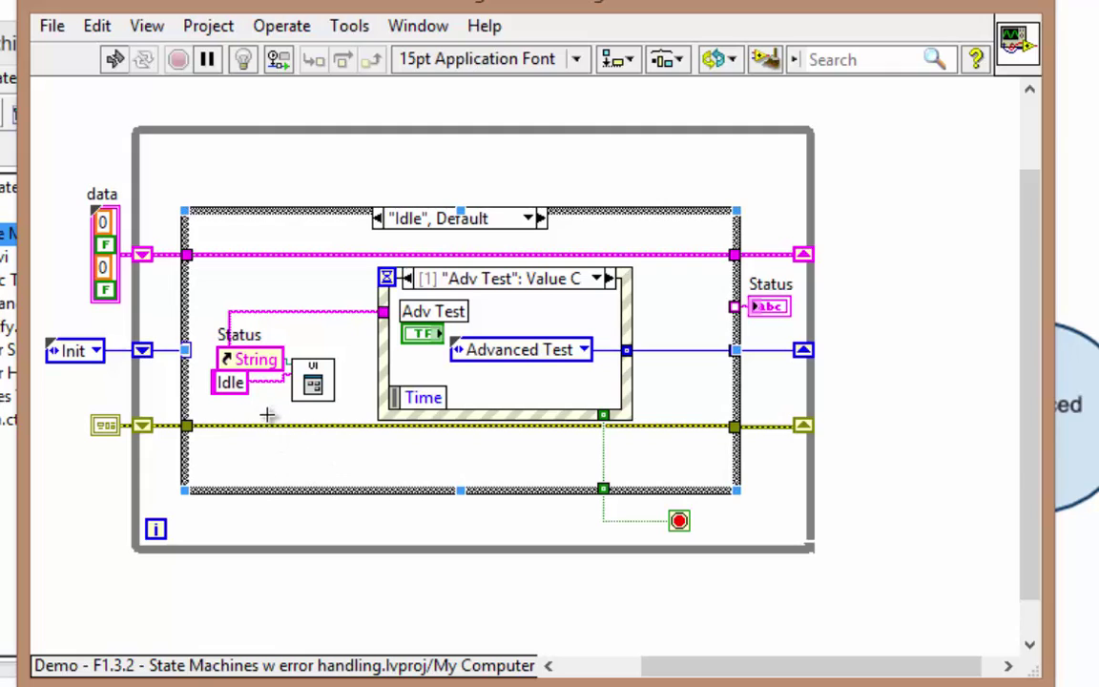
left_click(265, 425)
left_click(329, 401)
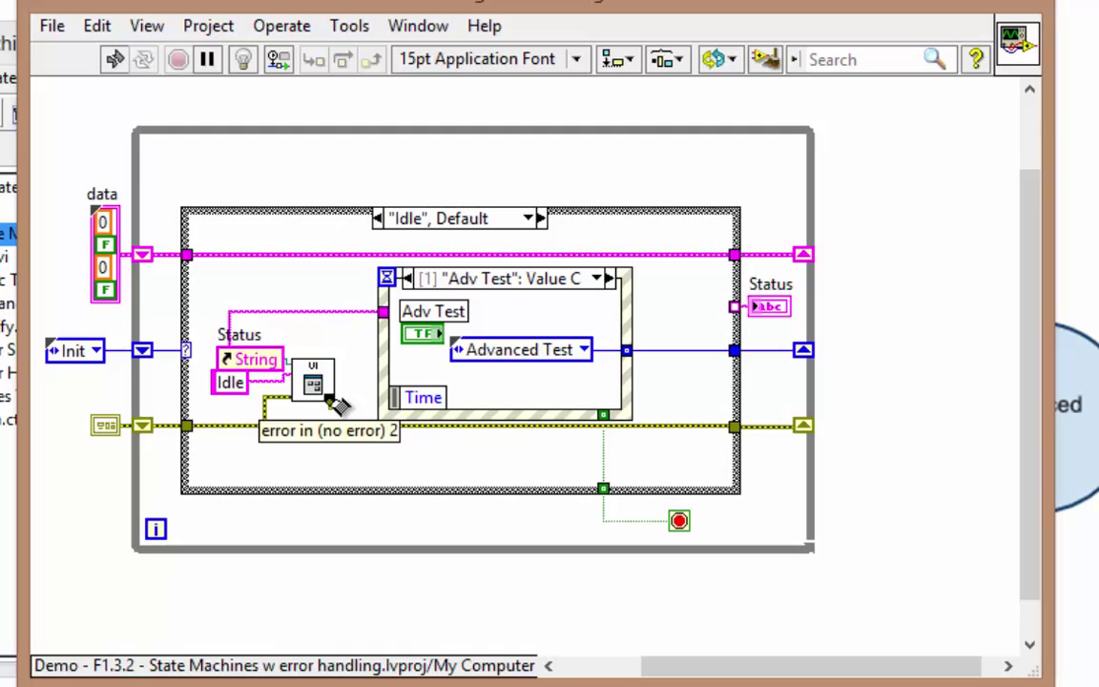
- Change the UI Handler's second error cluster to an indicator and close the panel
double_click(313, 383)
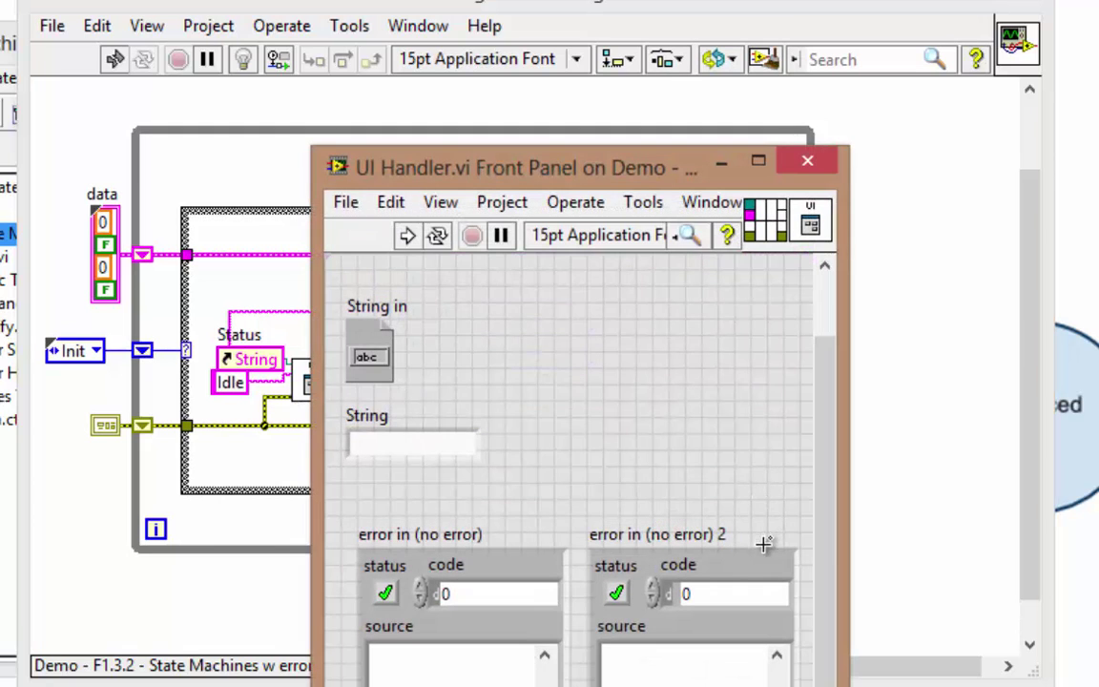
right_click(766, 559)
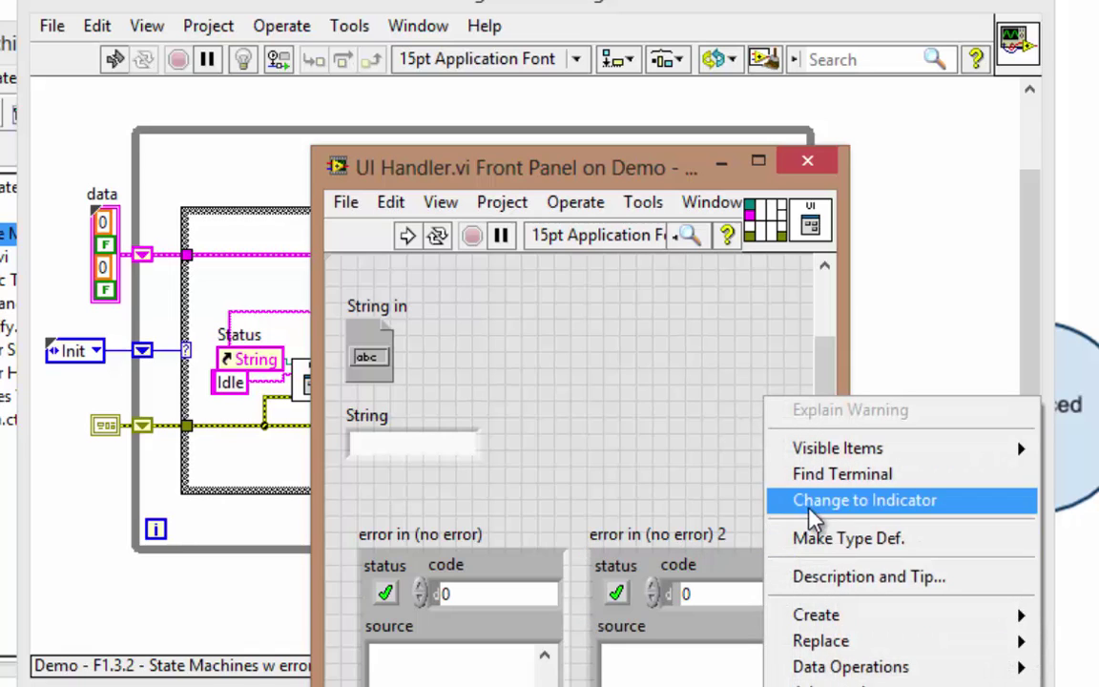
left_click(814, 500)
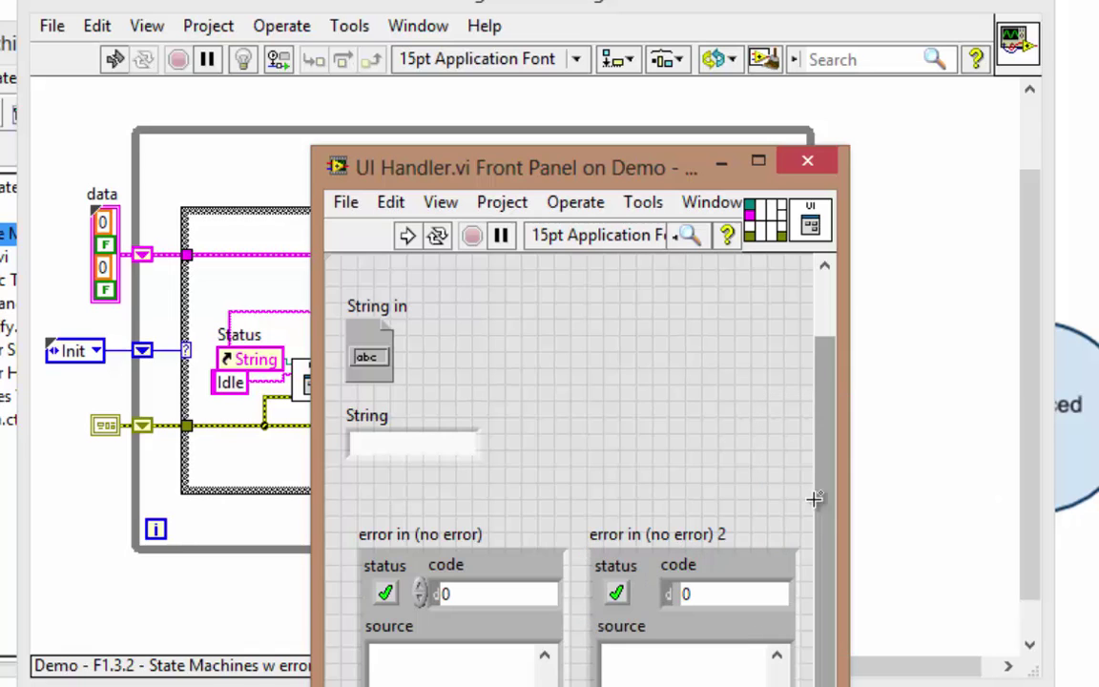
left_click(807, 160)
- Wire the UI Handler's error output into the error line and nudge it onto the wire
left_click(421, 359)
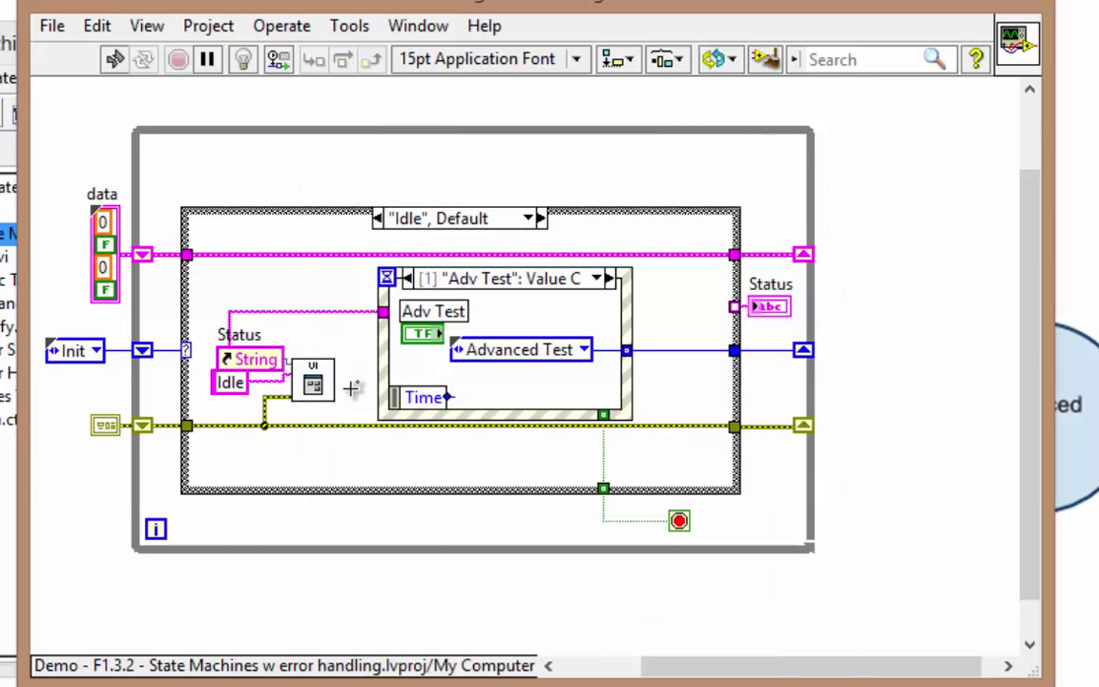
left_click(364, 424)
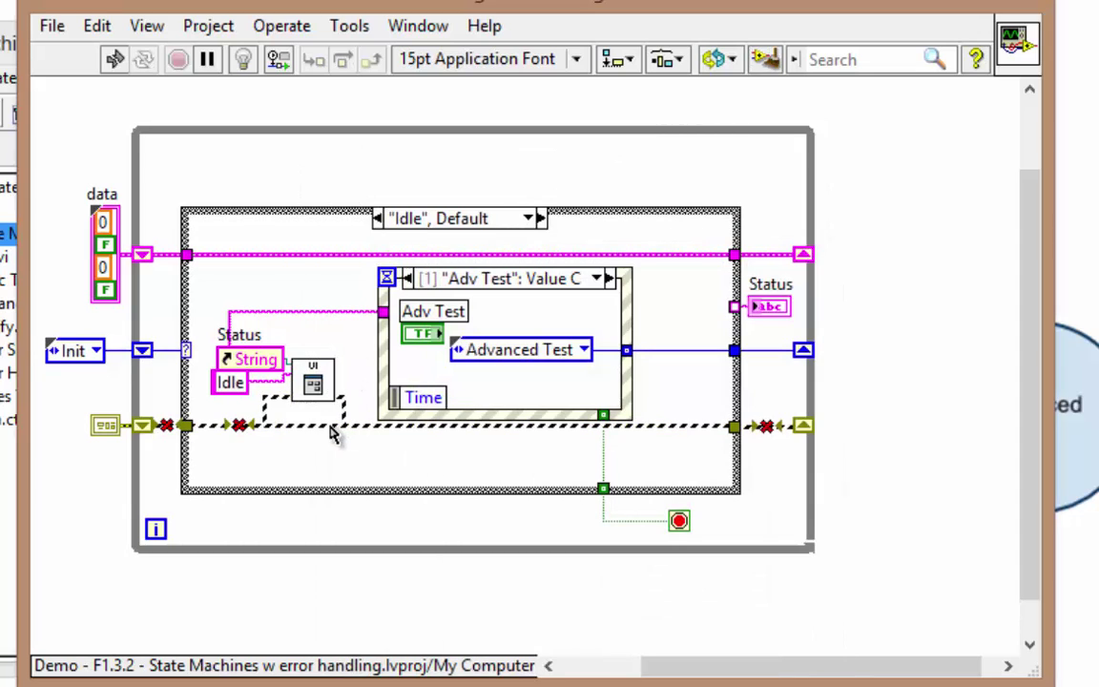
left_click(386, 492)
key("ctrl+u")
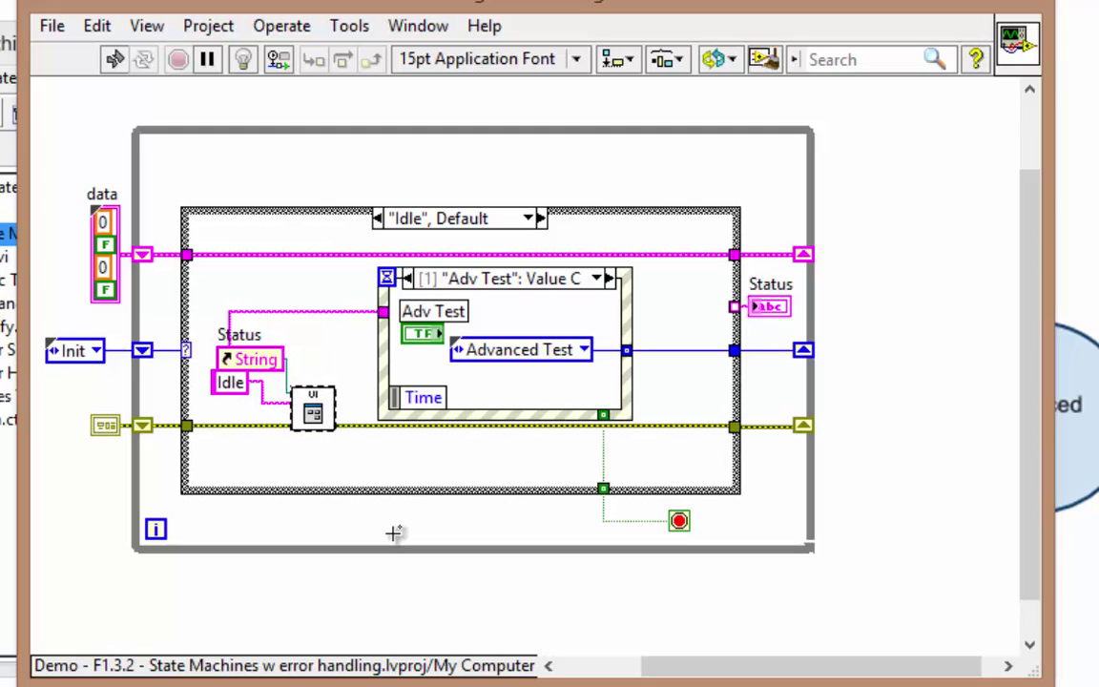
- Reposition the 'Idle' constant, Status control and UI Handler neatly within the Idle case
left_click_drag(226, 399, 222, 418)
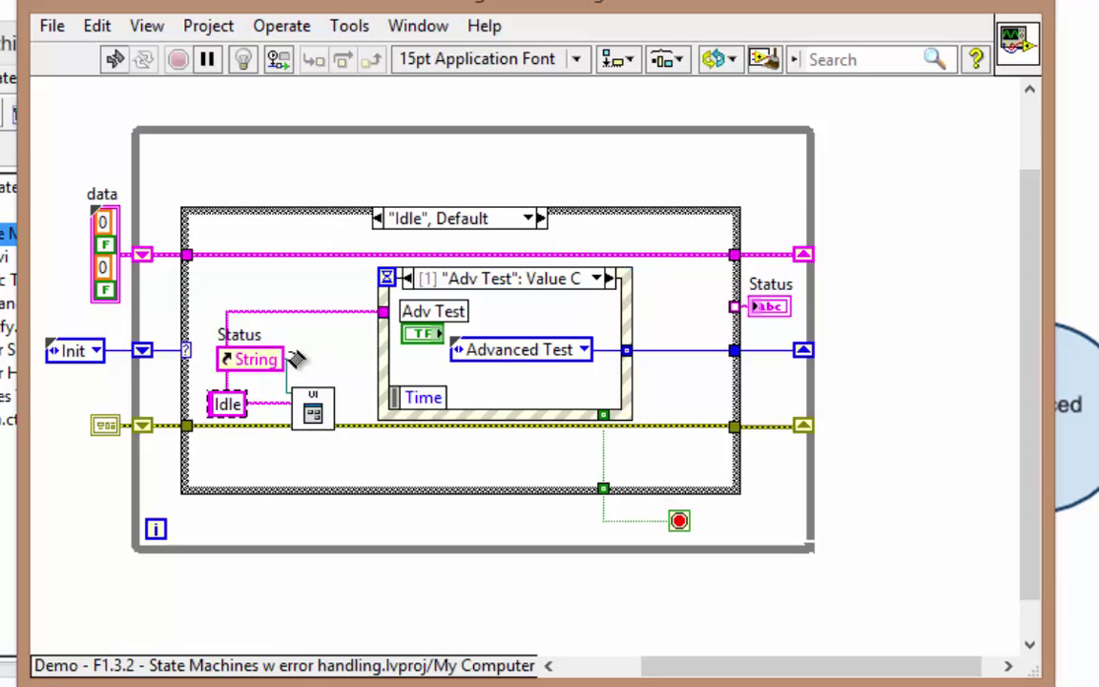
mouse_move(273, 336)
left_mouse_down()
mouse_move(312, 397)
mouse_move(216, 315)
left_mouse_up()
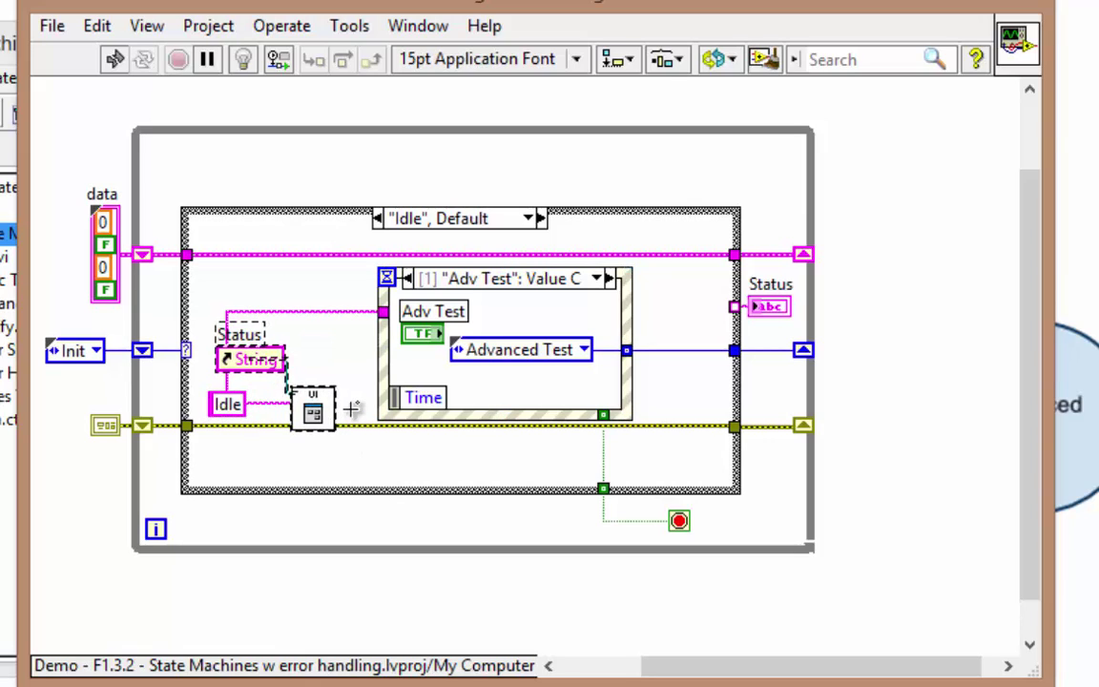
left_click_drag(332, 410, 363, 412)
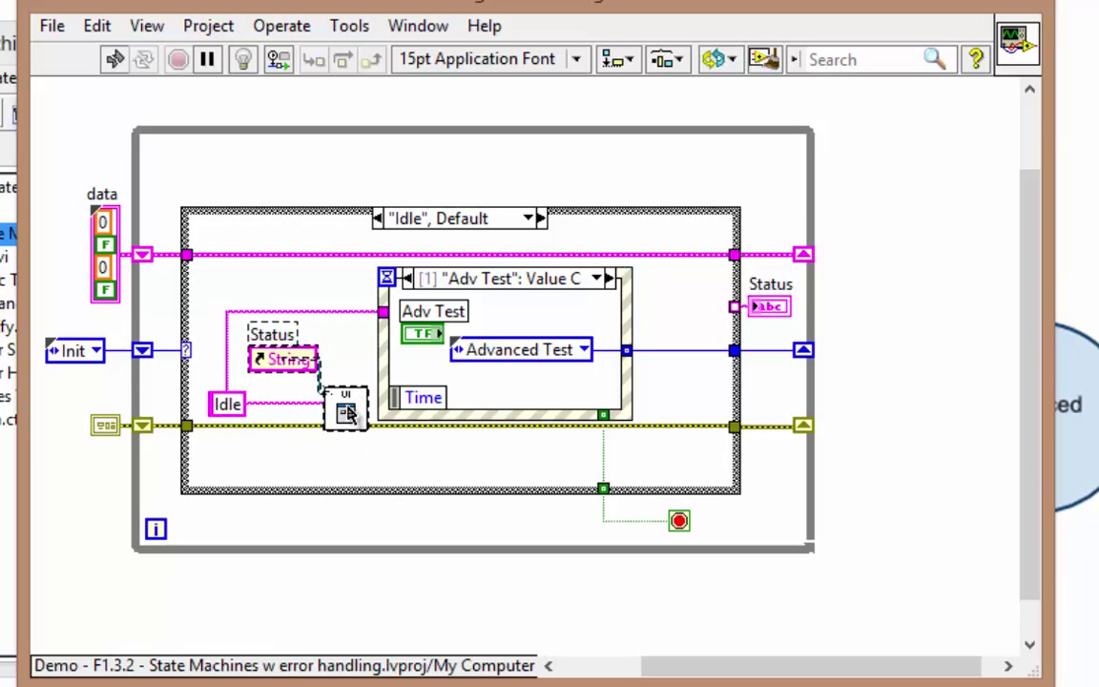
left_click(496, 584)
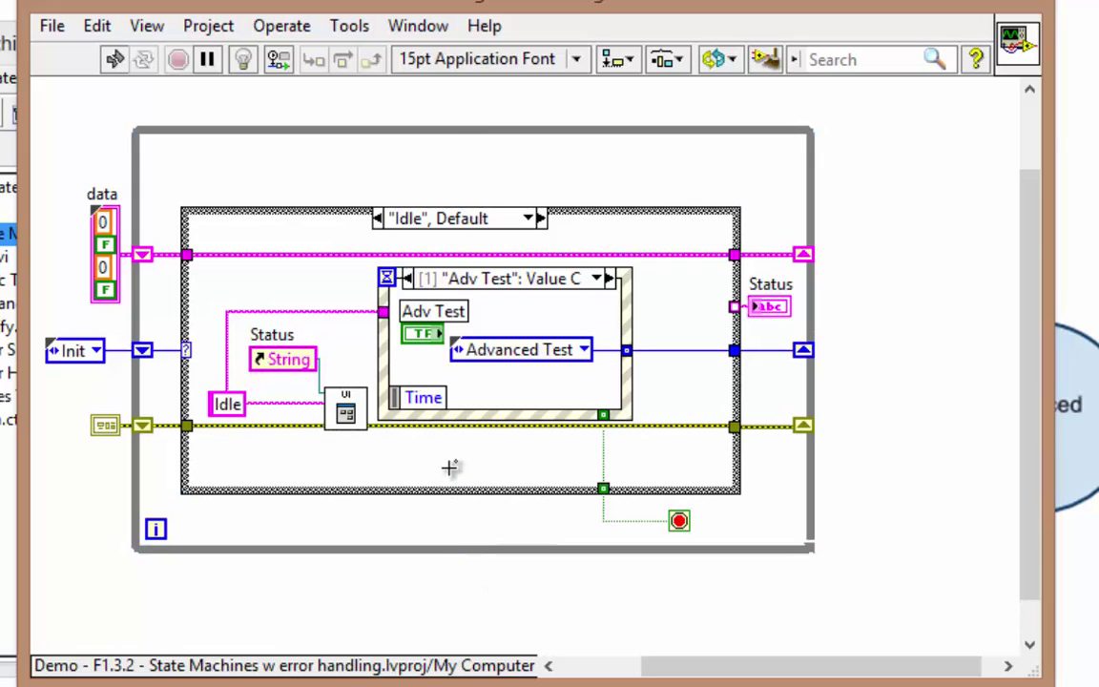
left_click(468, 491)
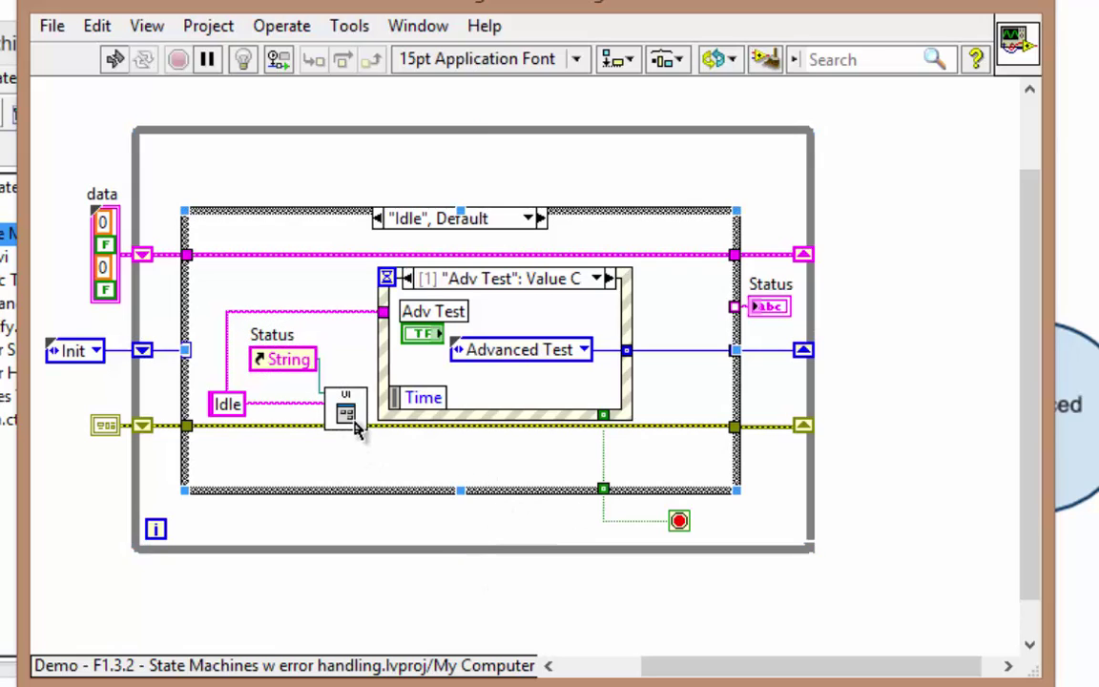
left_click(353, 410)
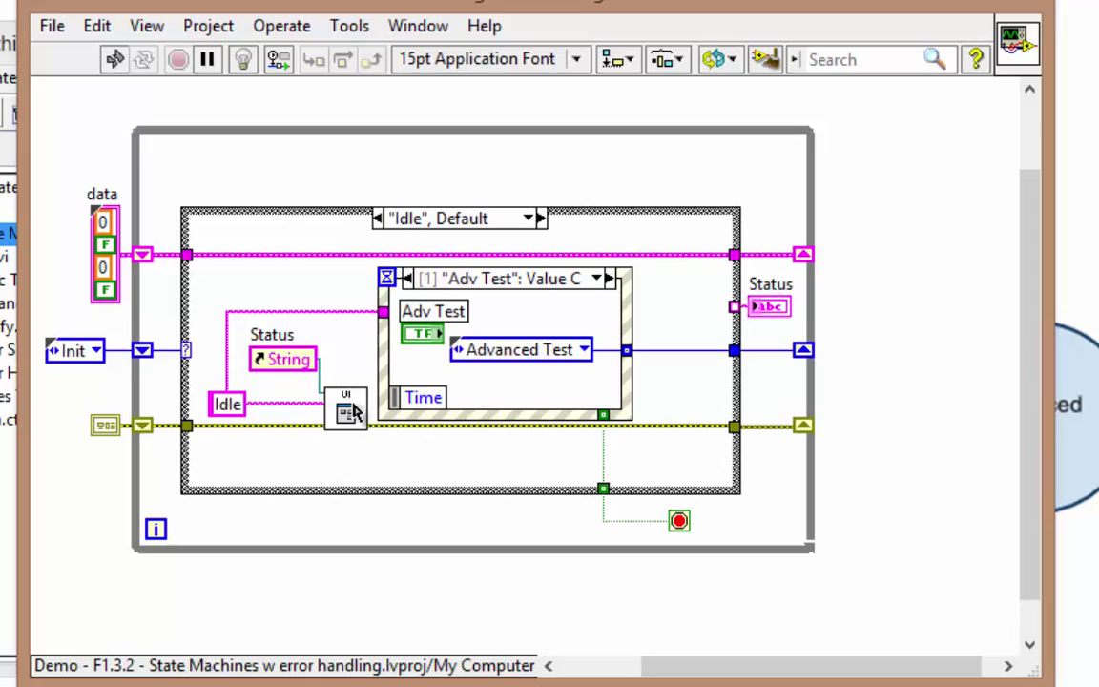
left_click(334, 490)
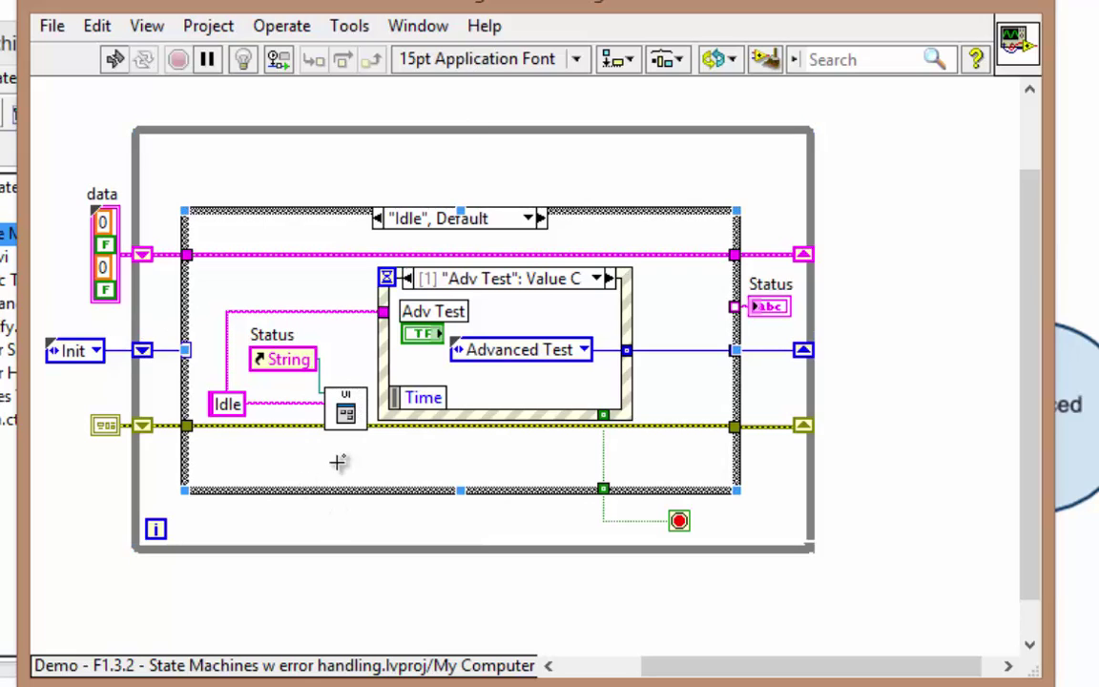
left_click(339, 461)
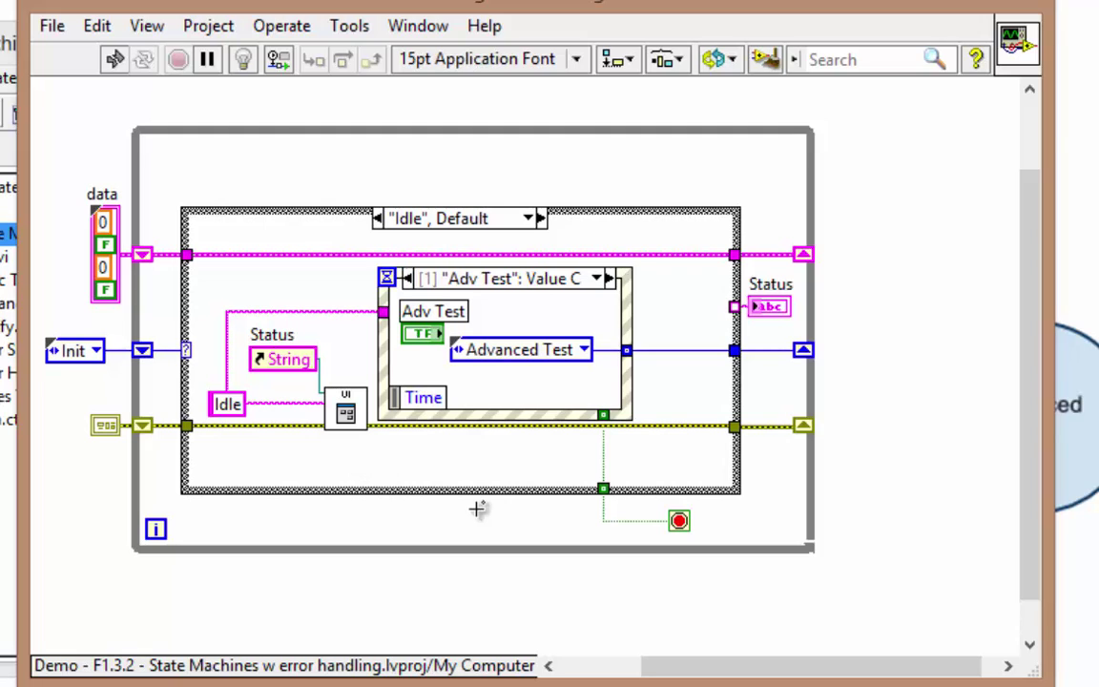
- Switch to the Init case and place UI Handler.vi from the Project Explorer there
left_click(525, 226)
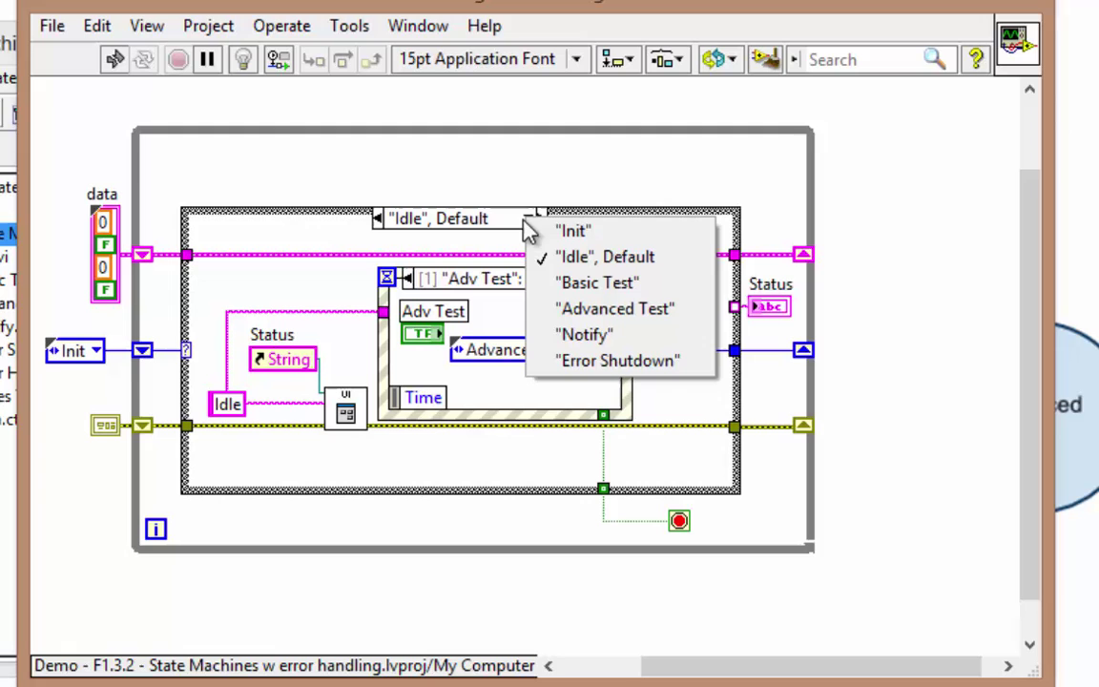
left_click(563, 232)
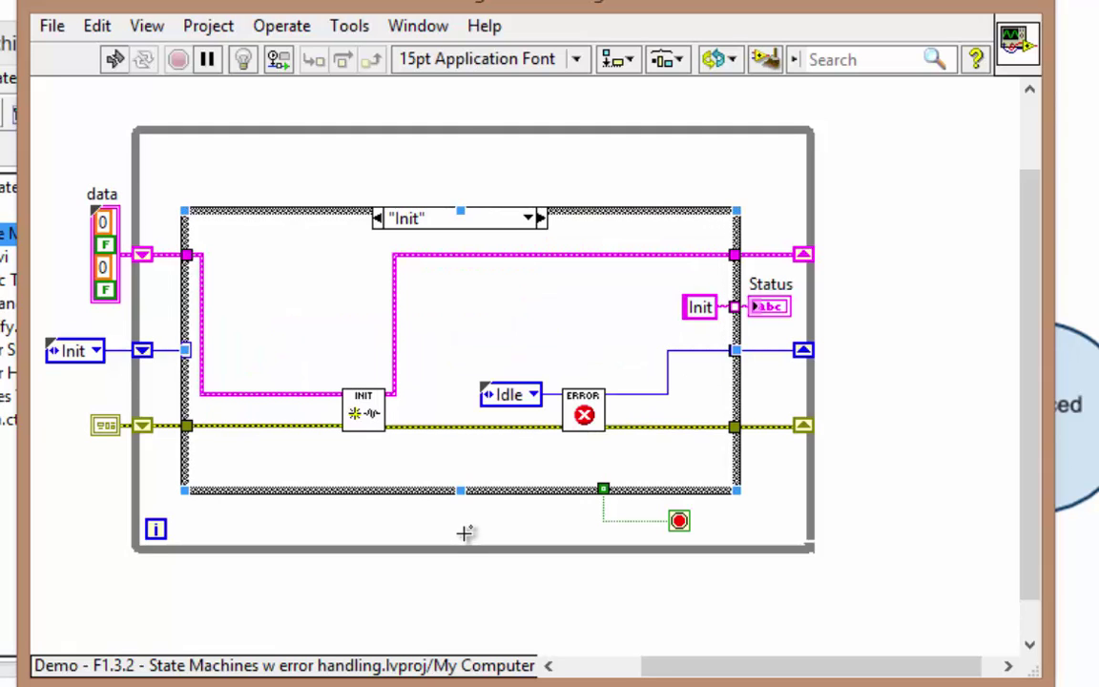
left_click_drag(201, 351, 310, 359)
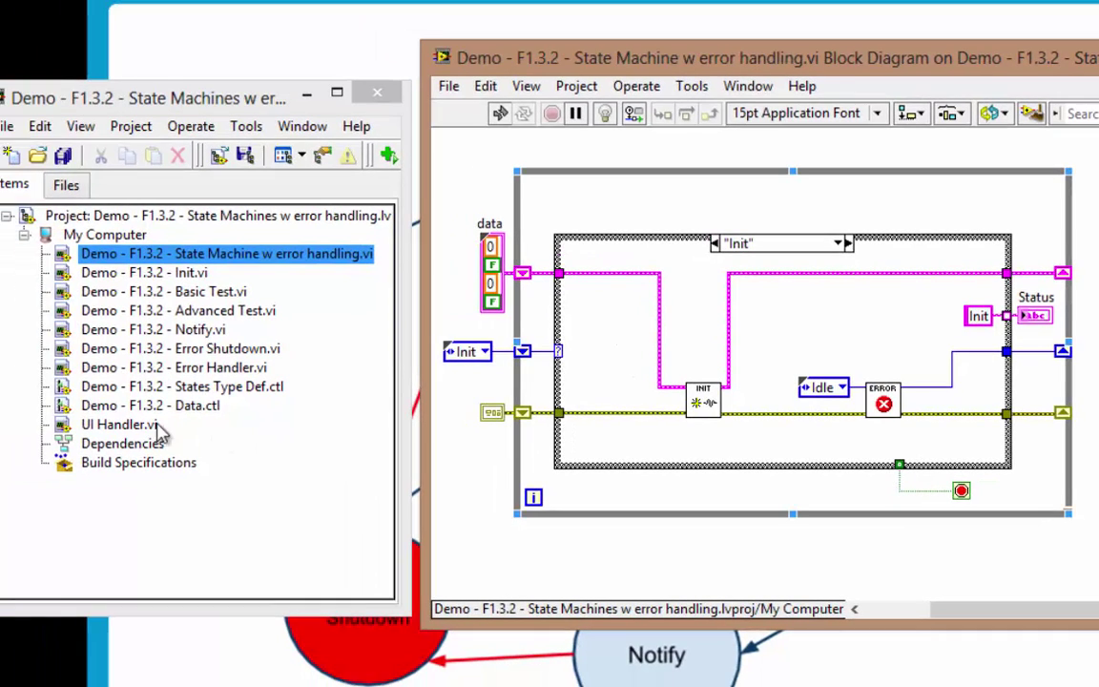
mouse_move(120, 427)
left_mouse_down()
mouse_move(623, 394)
mouse_move(637, 417)
left_mouse_up()
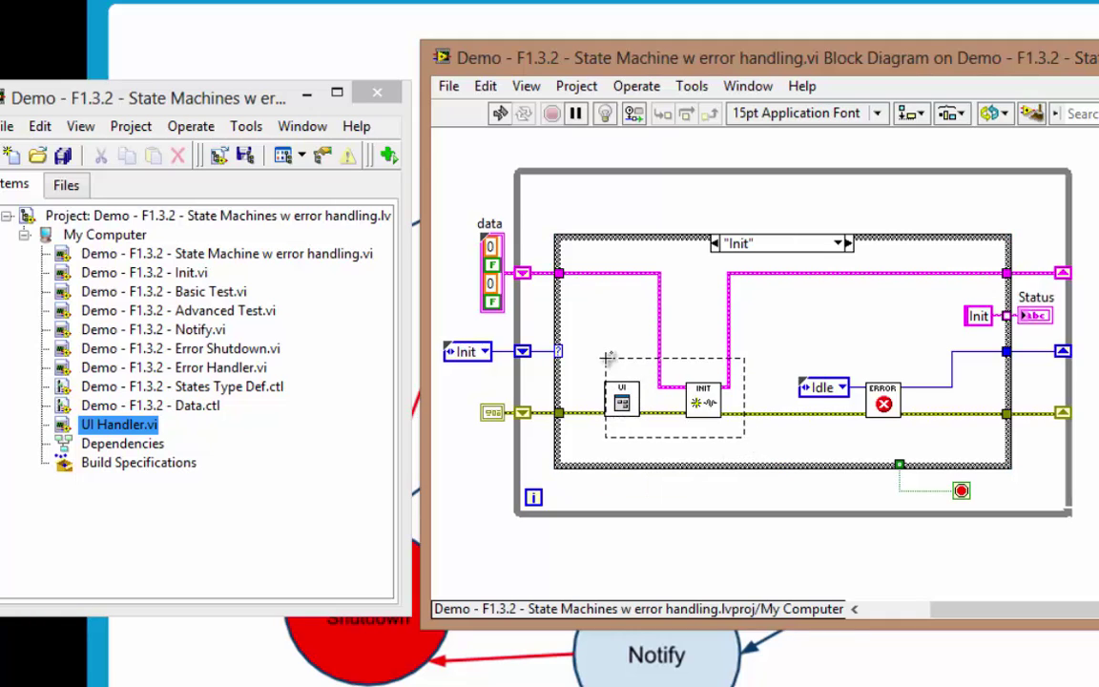
mouse_move(615, 364)
left_mouse_down()
mouse_move(649, 364)
mouse_move(621, 384)
left_mouse_up()
left_click(655, 394)
left_click(1011, 453)
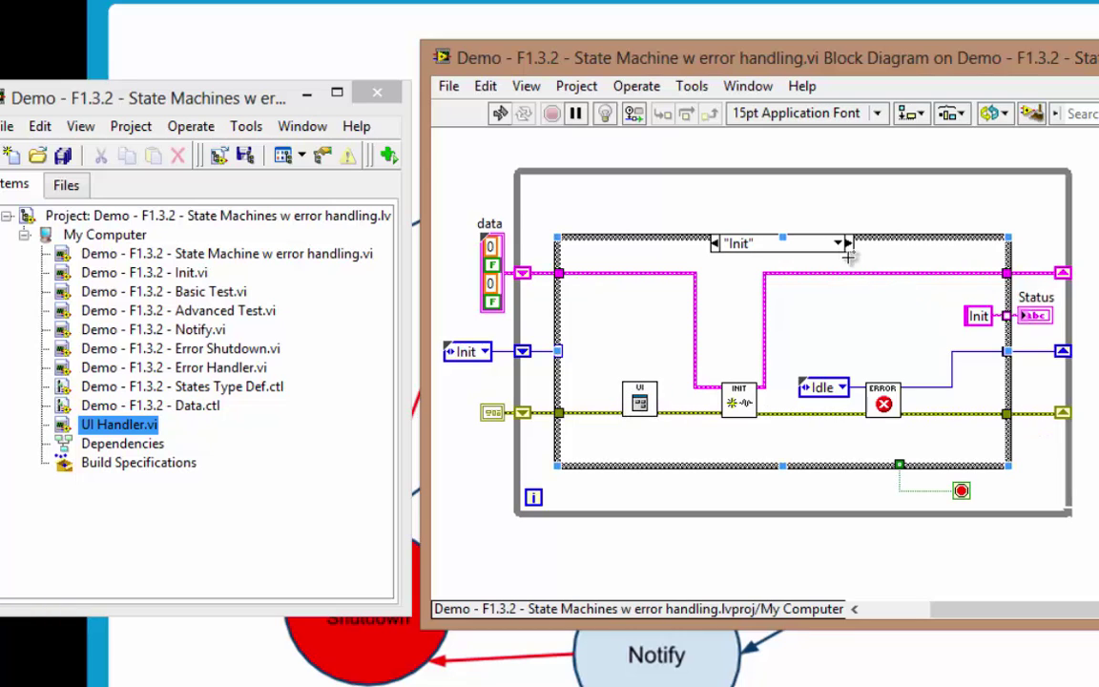
- Copy the Status local variable from the Idle case into the Init case
left_click(839, 244)
left_click(859, 272)
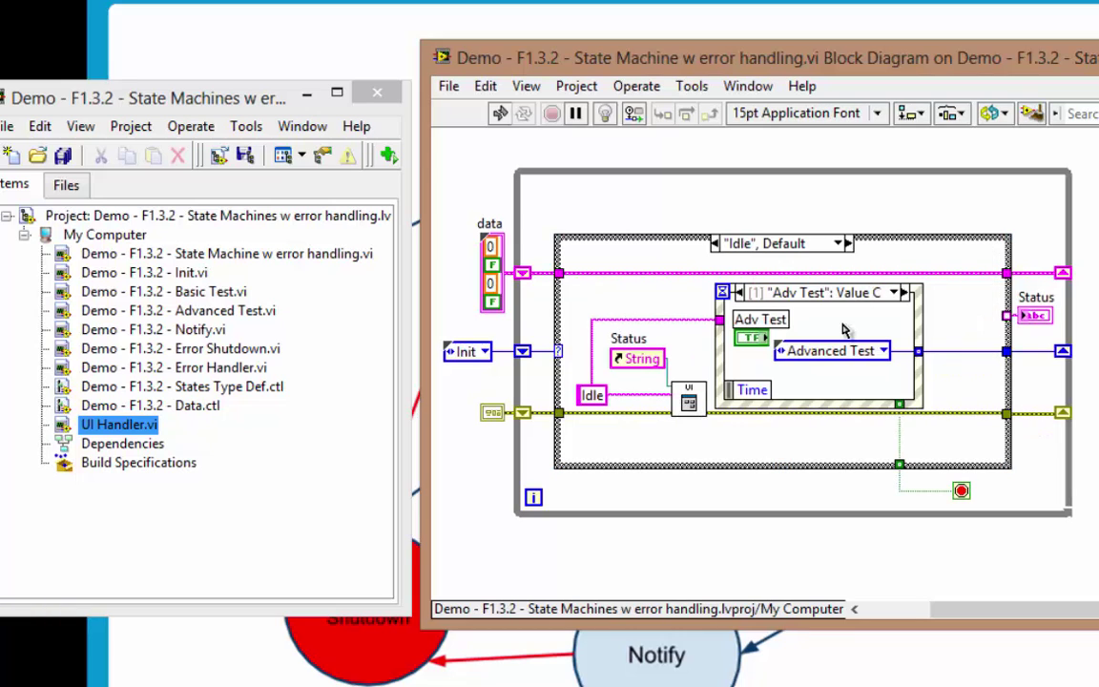
mouse_move(656, 359)
left_mouse_down()
mouse_move(618, 431)
mouse_move(593, 566)
left_mouse_up()
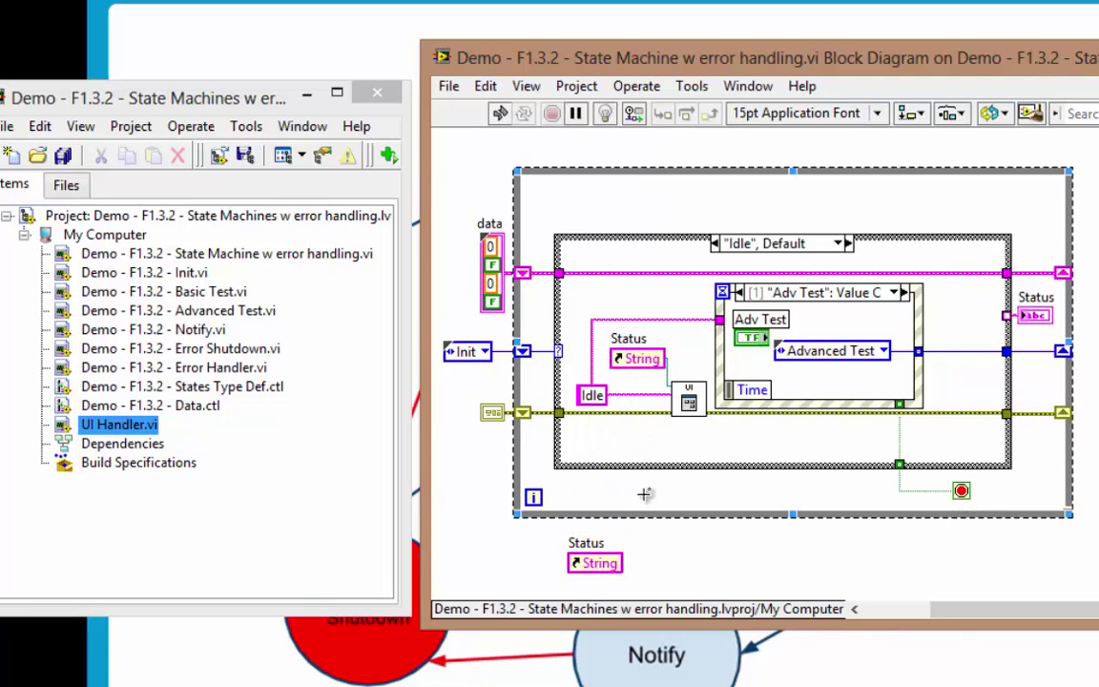
scroll(641, 437, "down", 1)
scroll(610, 439, "up", 2)
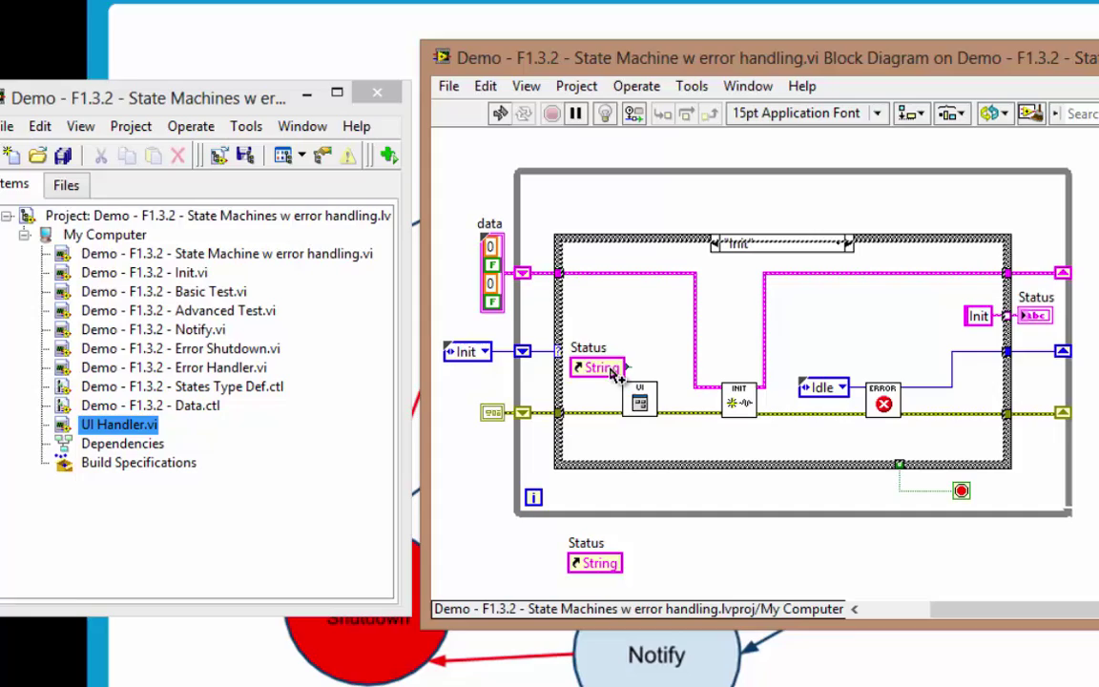
key("ctrl+v")
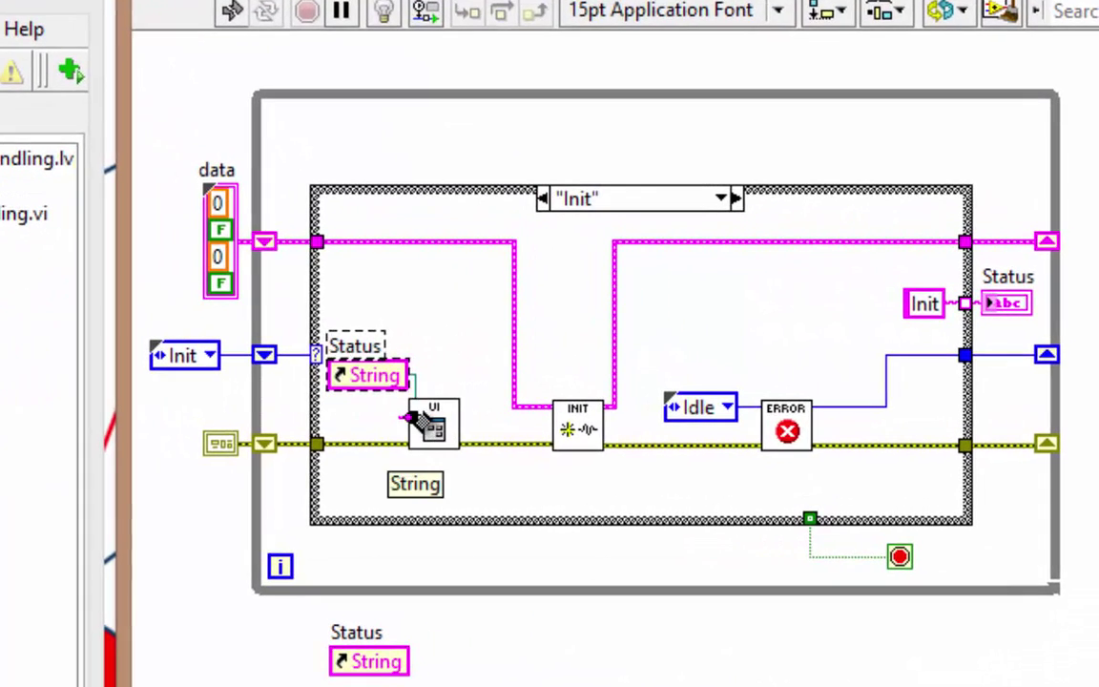
- Wire the Status value to the UI Handler and create a string constant for its input
left_click(624, 368)
right_click(410, 420)
mouse_move(475, 559)
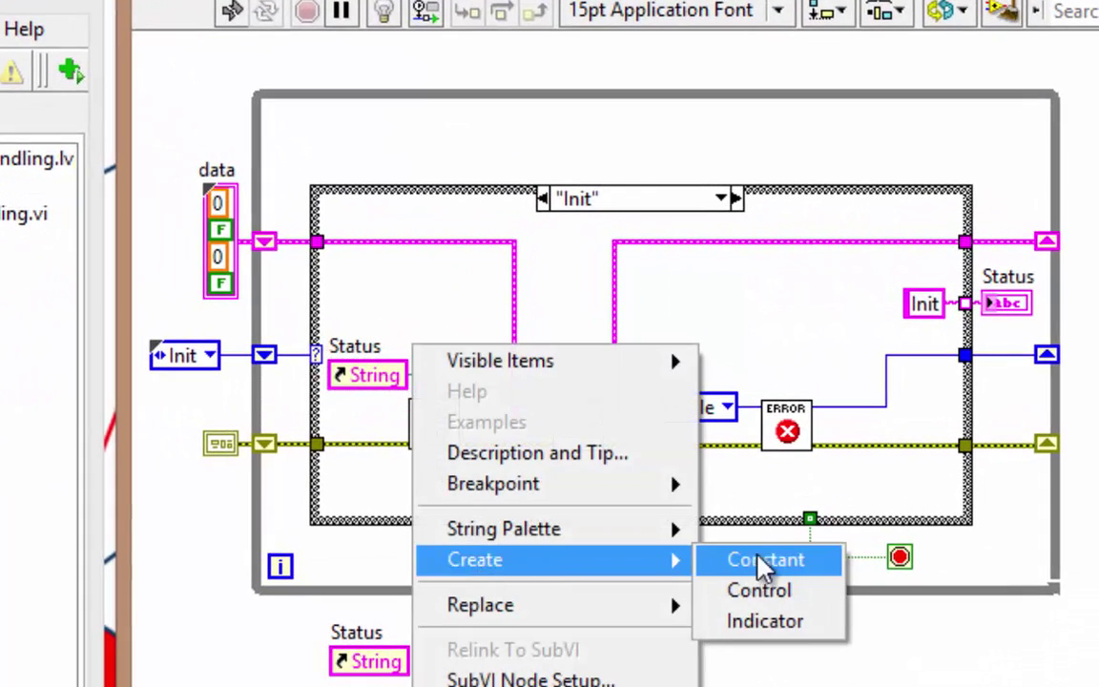
left_click(757, 560)
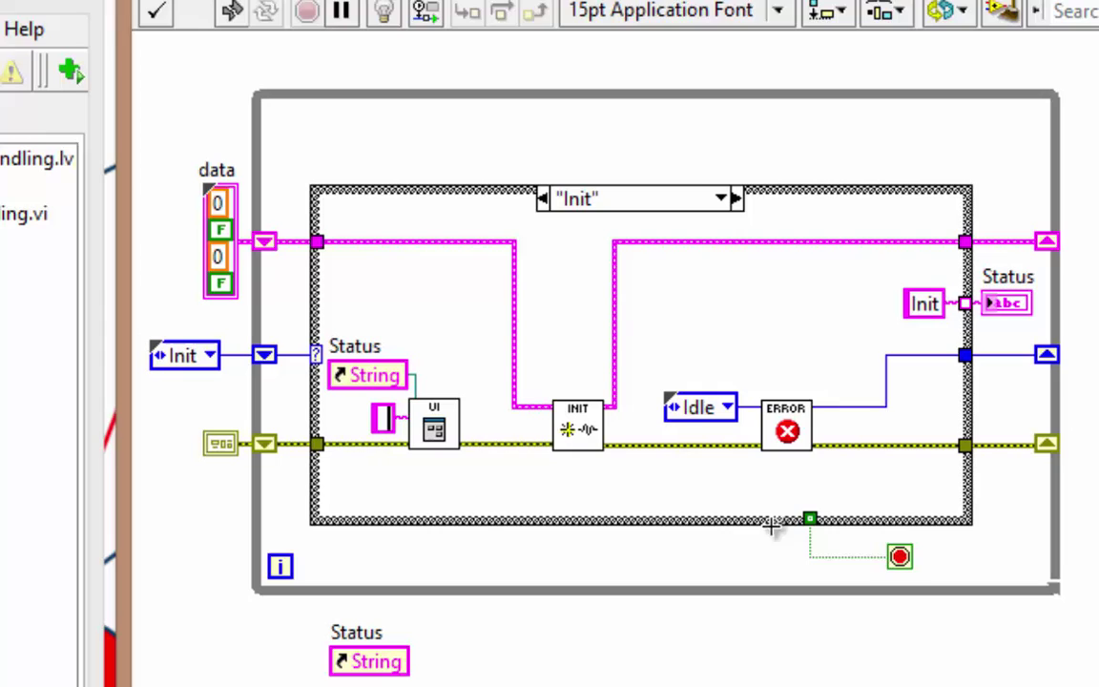
- Set the constant's text to 'Init' and delete the empty constant wired to Status
double_click(923, 304)
key("BackSpace")
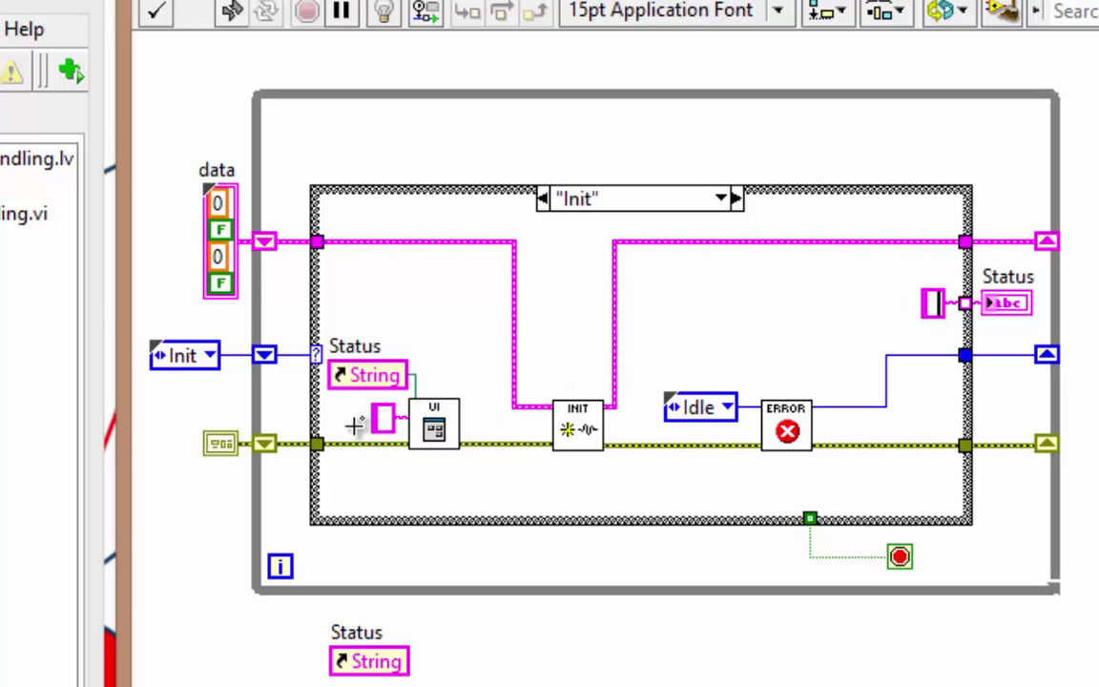
type("Init")
left_click(528, 319)
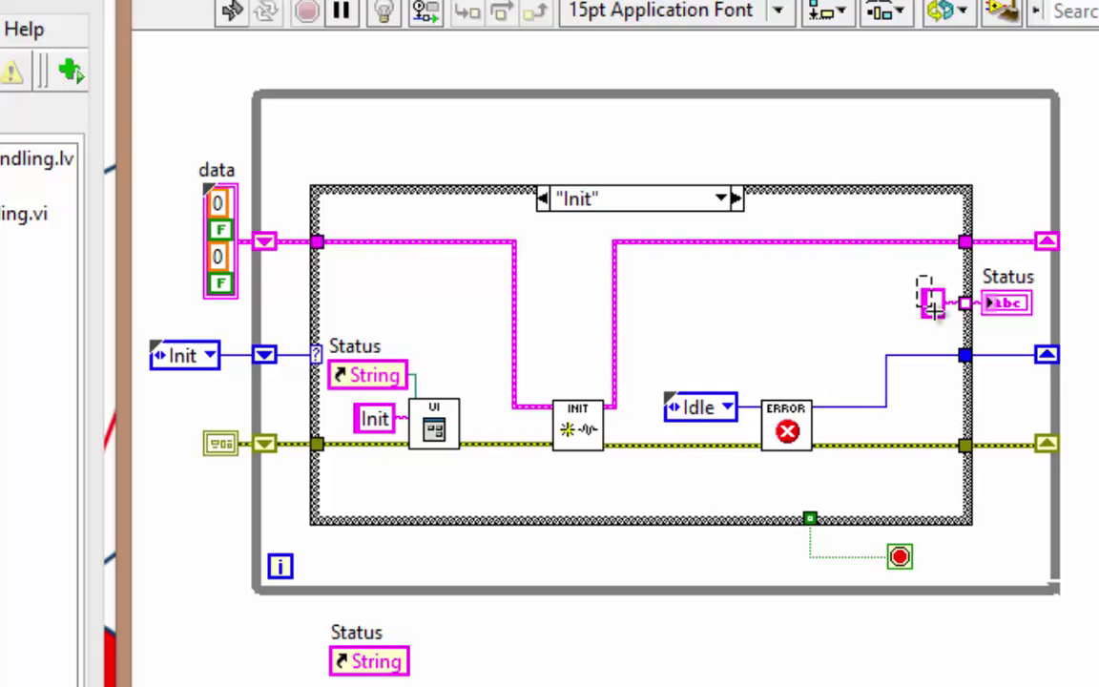
key("Delete")
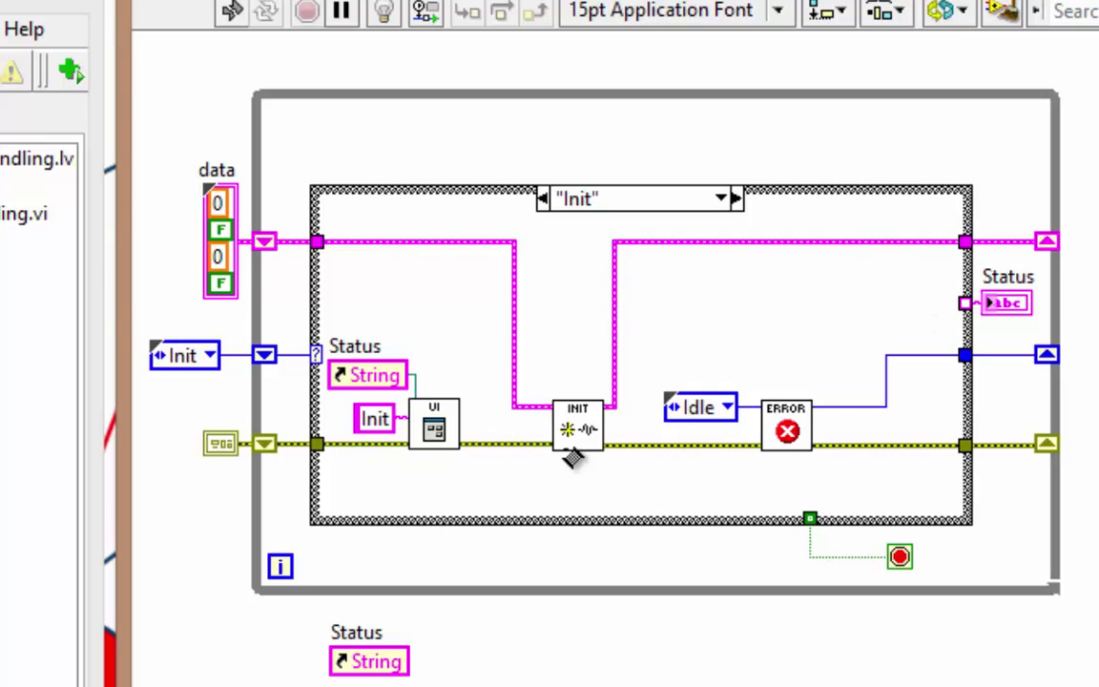
left_click(968, 325)
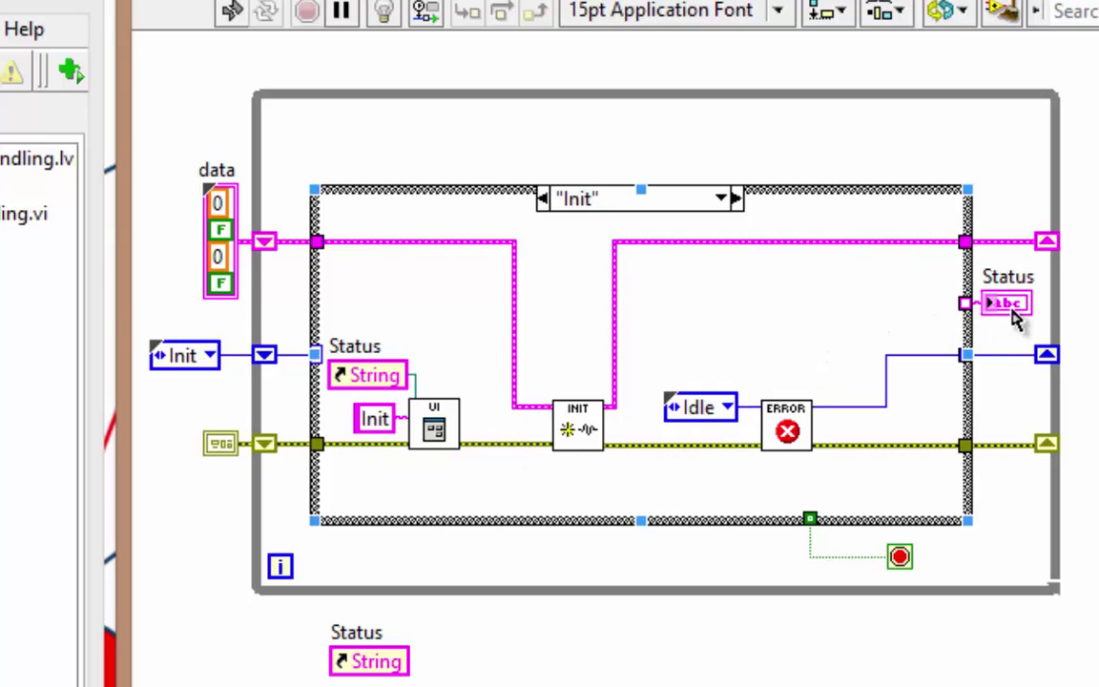
left_click(1012, 308)
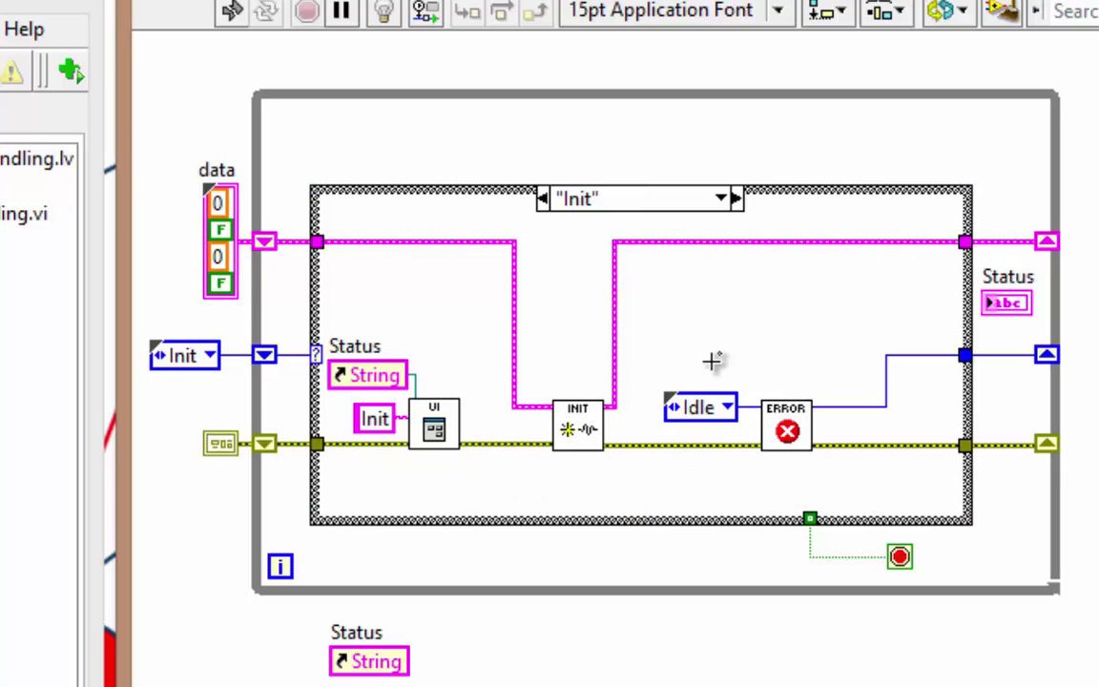
- Undo away the unused Status String constant and scroll through the remaining state cases
key("ctrl+z")
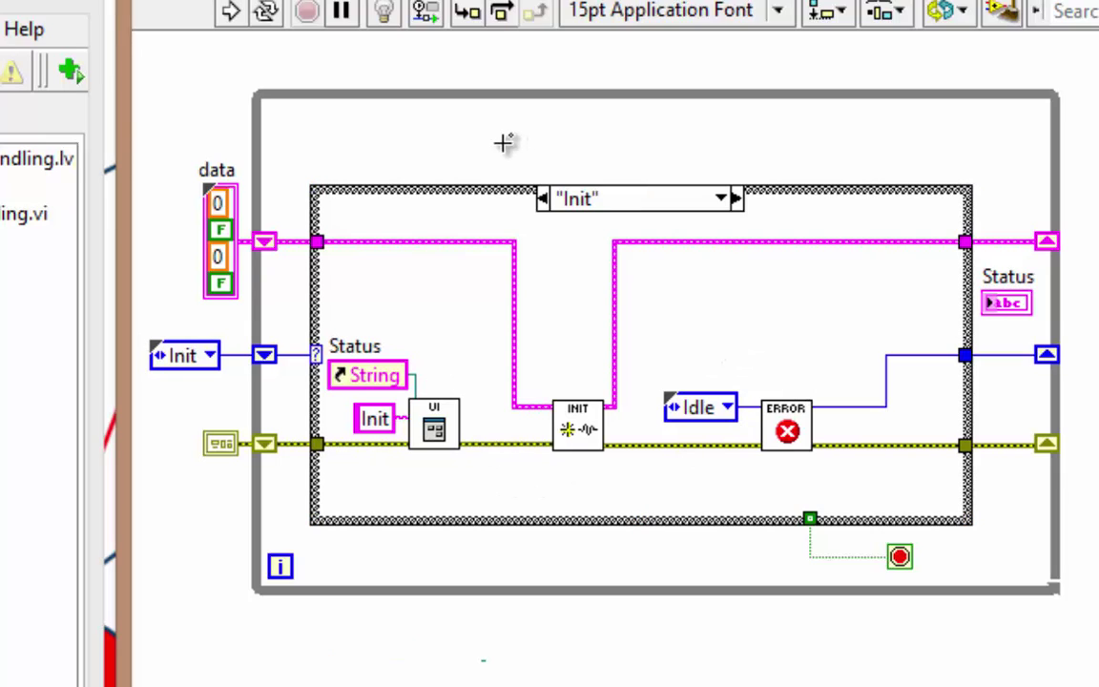
scroll(798, 225, "down", 1)
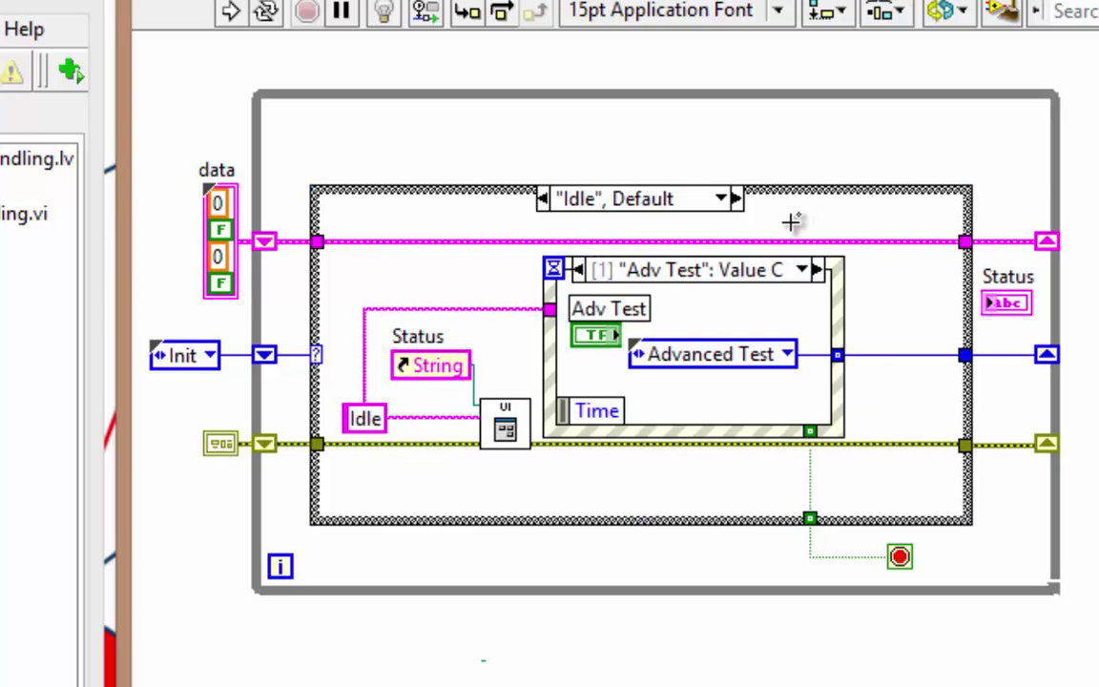
scroll(456, 221, "down", 1)
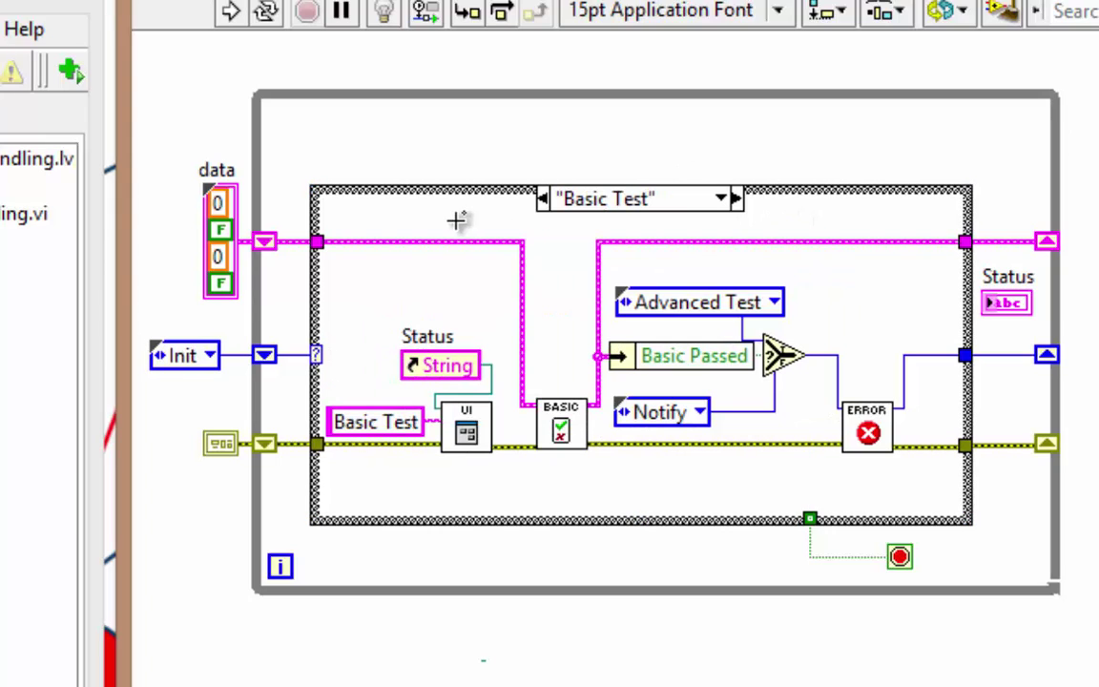
scroll(456, 220, "down", 1)
scroll(456, 220, "down", 1)
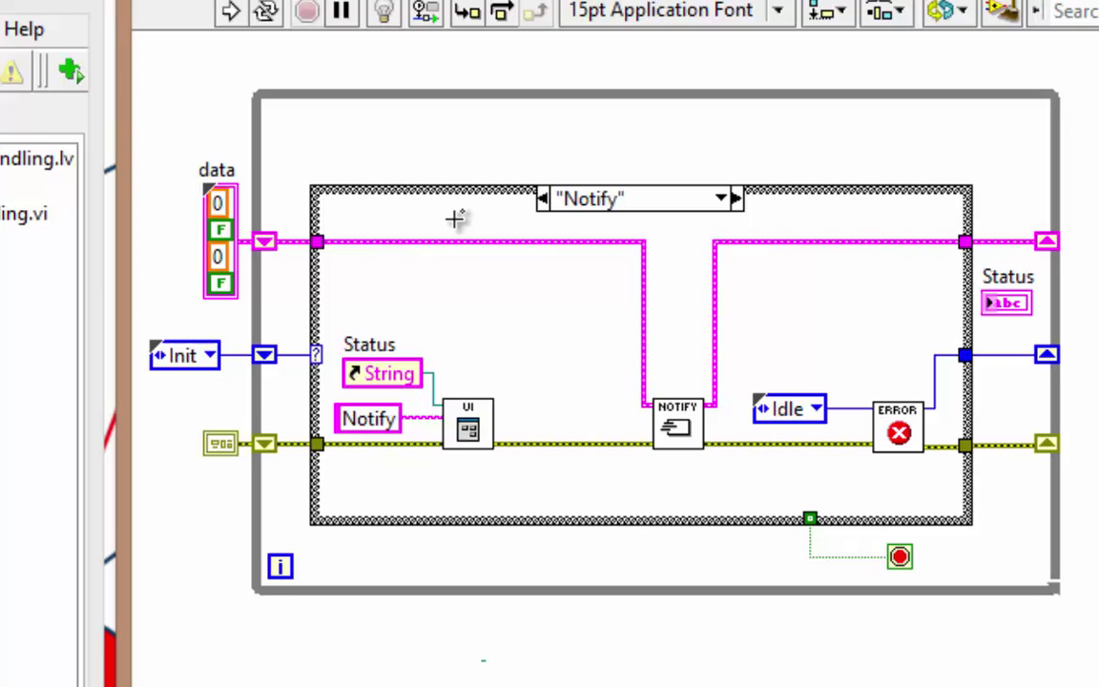
scroll(456, 220, "down", 1)
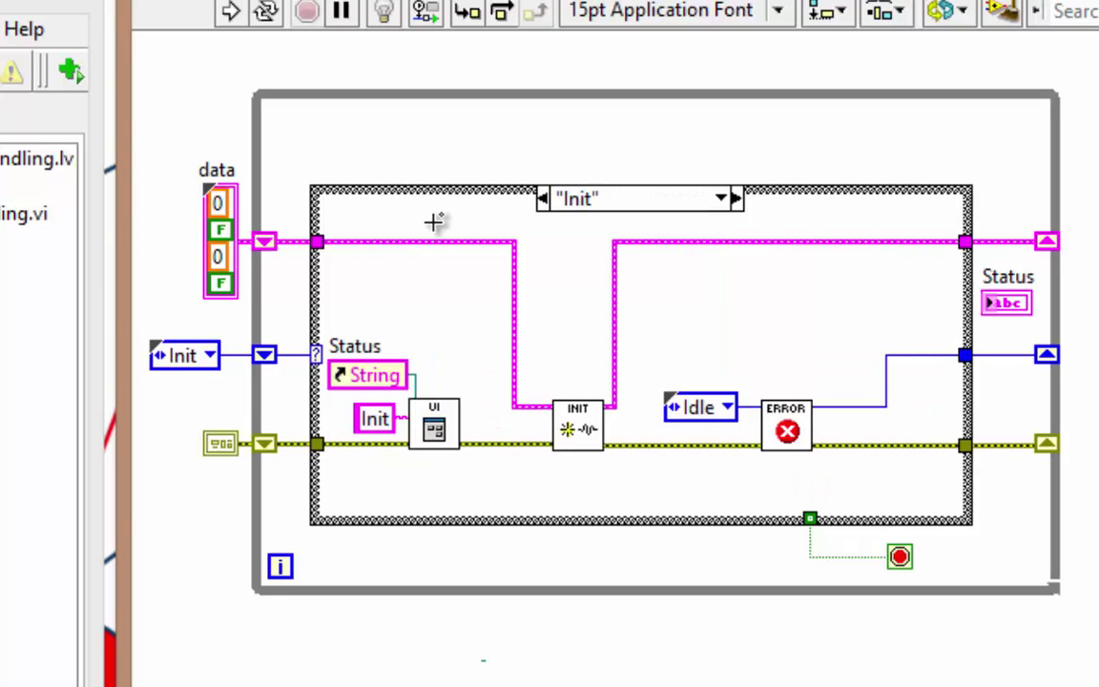
- Run the VI, try Basic Test and Advanced Test (both fail at 2.60), then stop it
key("ctrl+e")
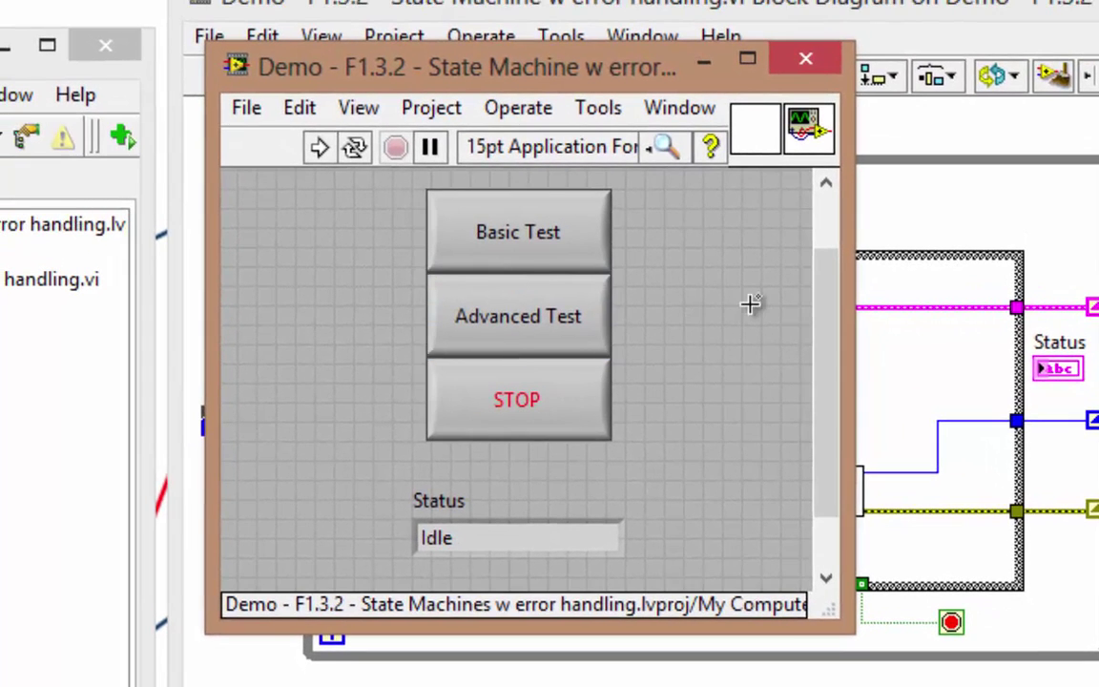
left_click(315, 151)
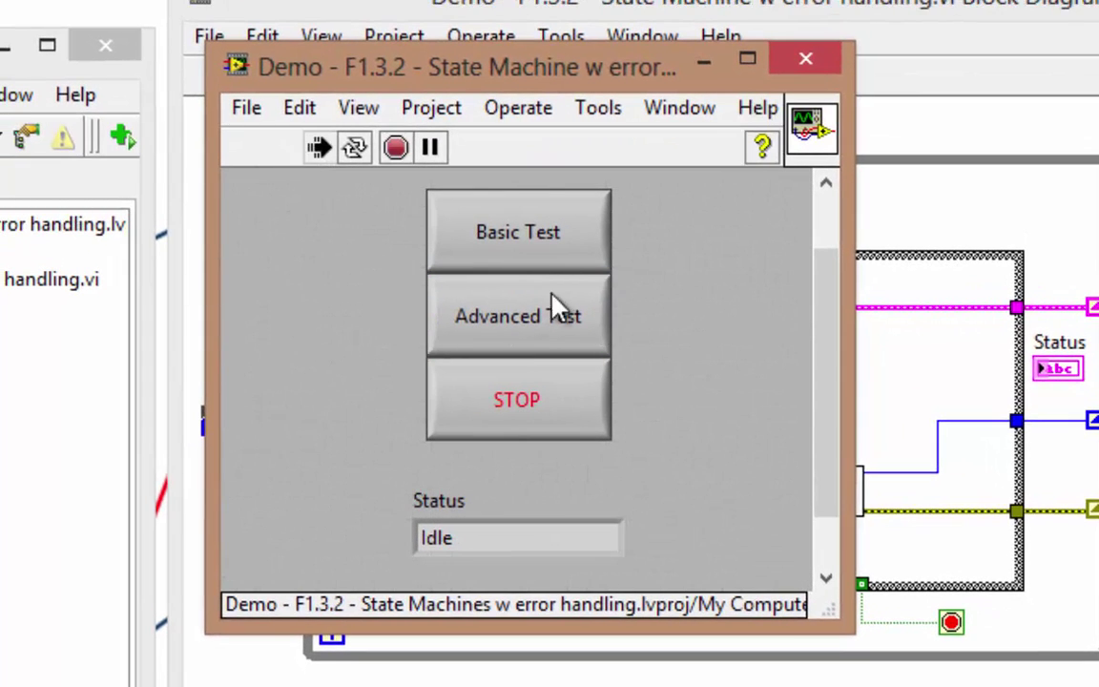
left_click(577, 247)
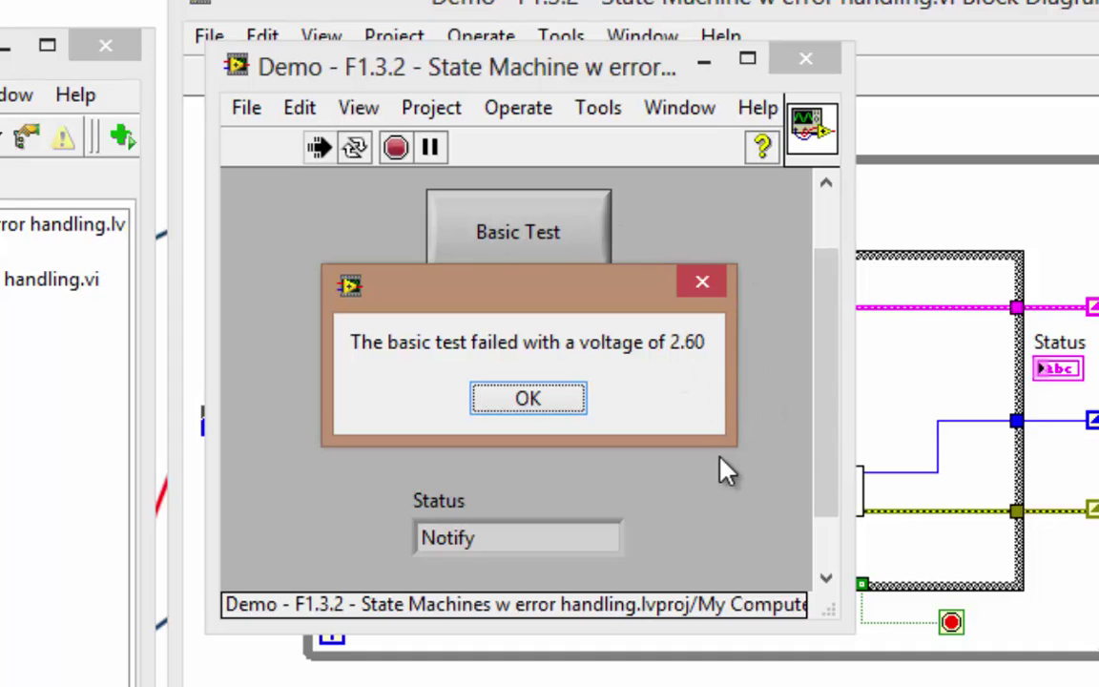
left_click(549, 408)
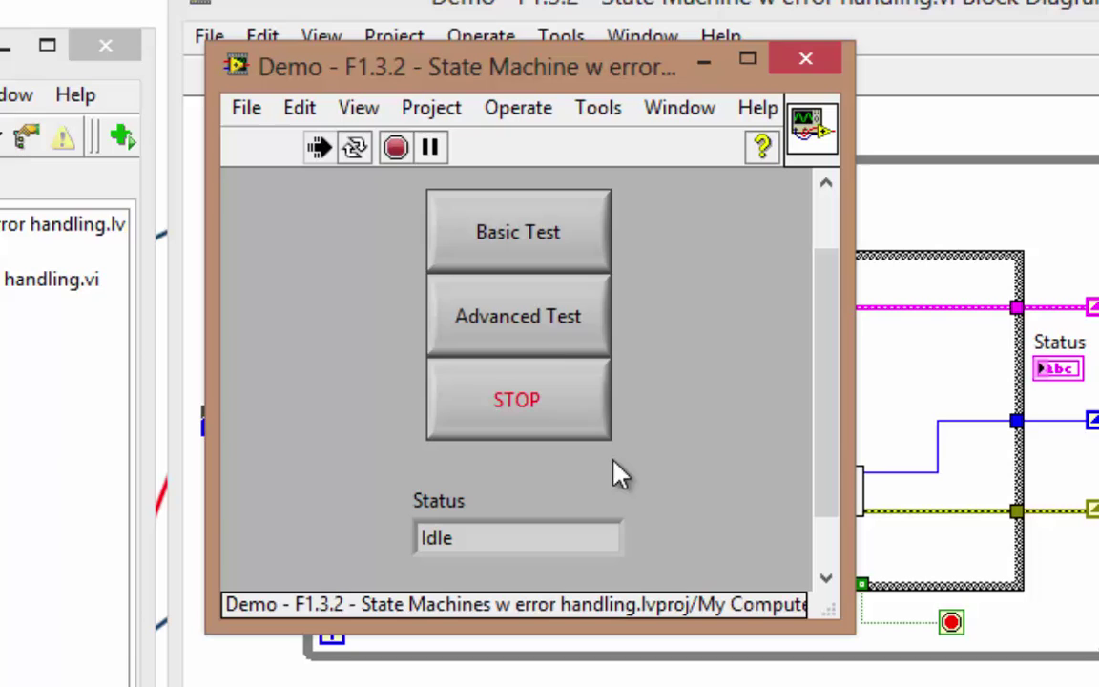
left_click(555, 327)
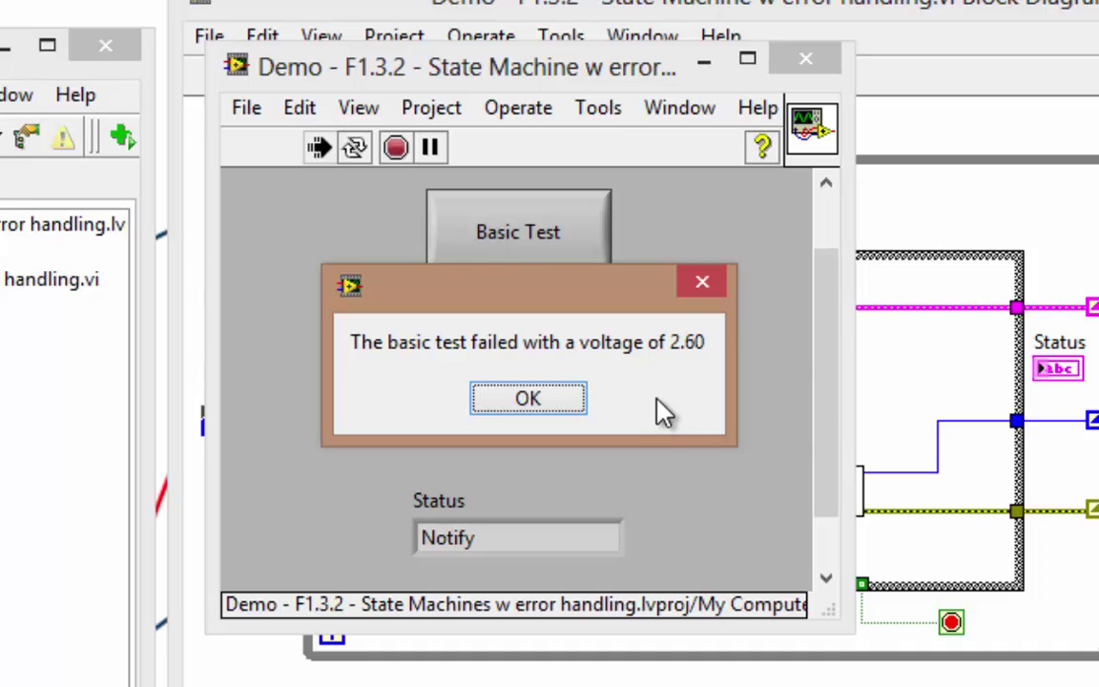
left_click(577, 404)
left_click(582, 435)
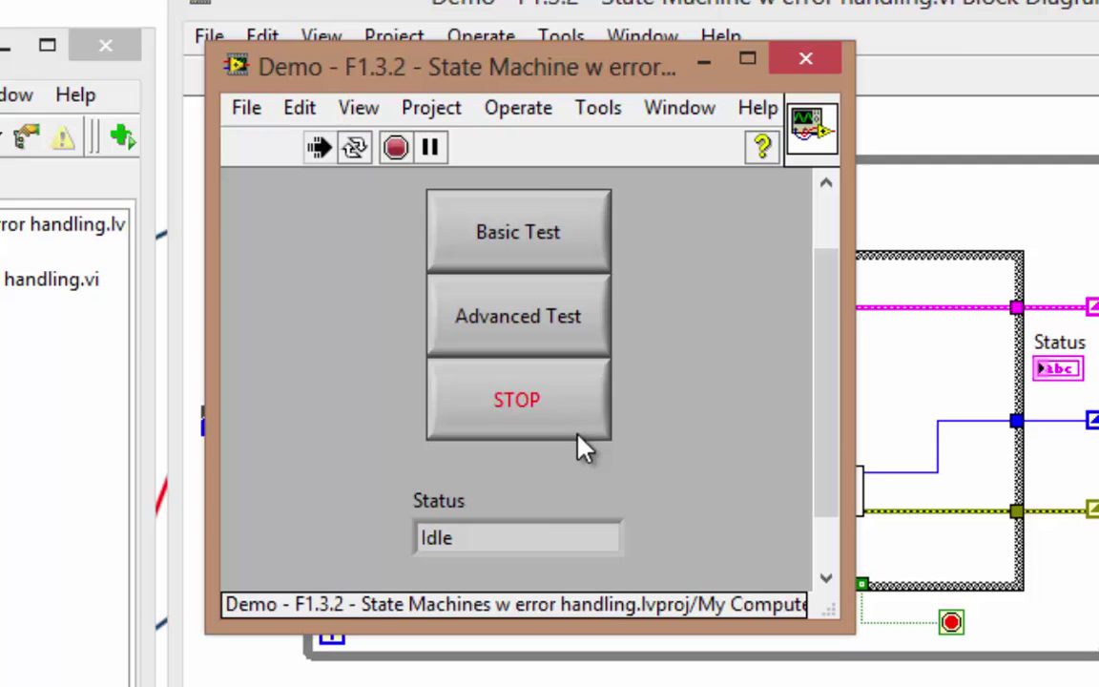
- Show the Idle, Default case and delete its pass-through data wire
key("ctrl+e")
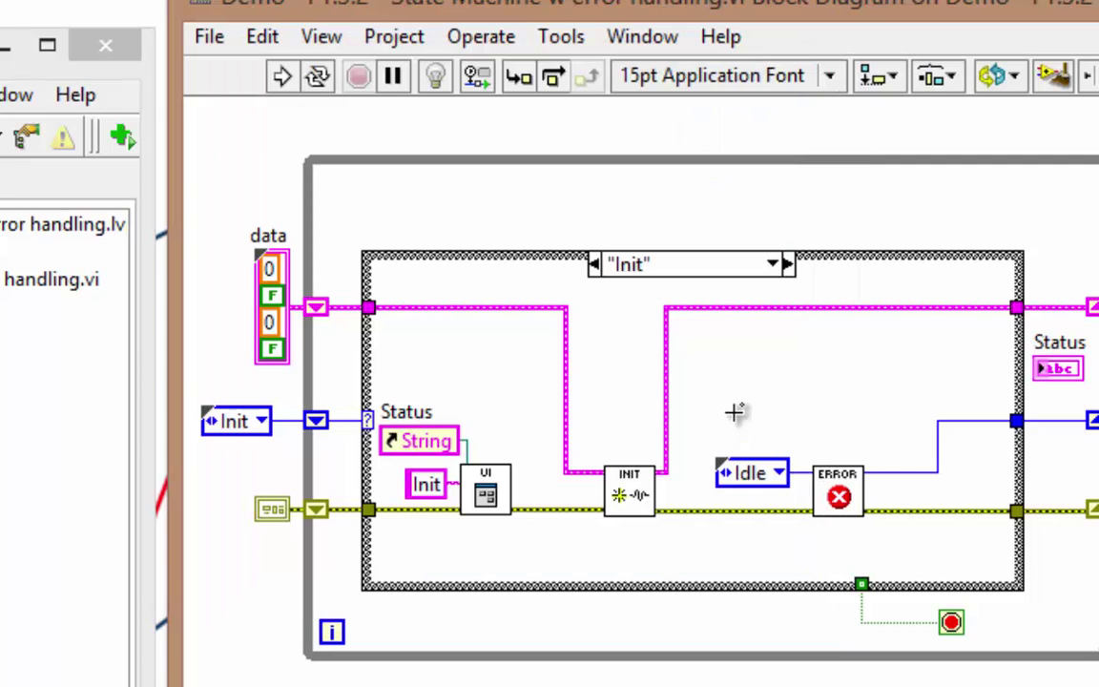
left_click(775, 267)
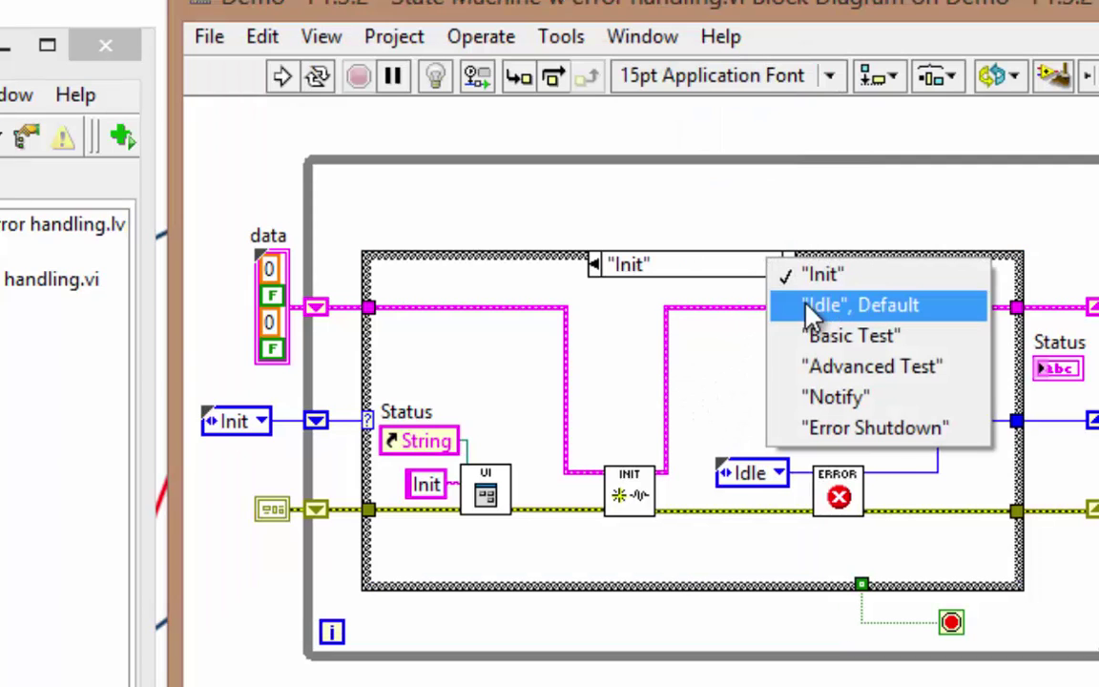
left_click(809, 306)
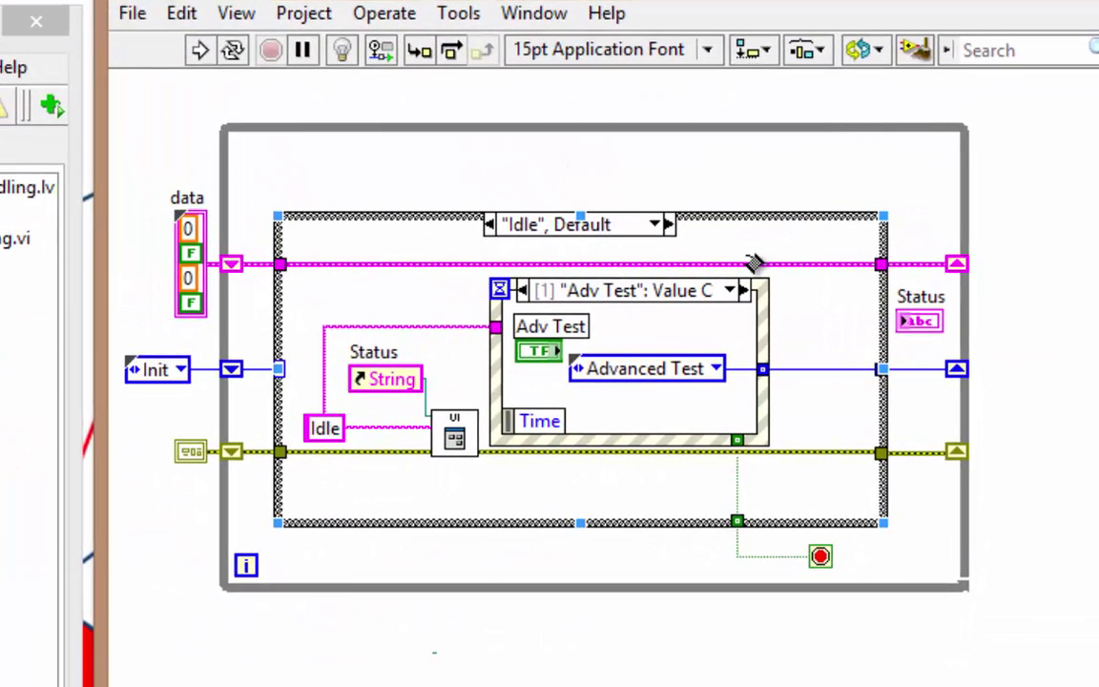
left_click(754, 262)
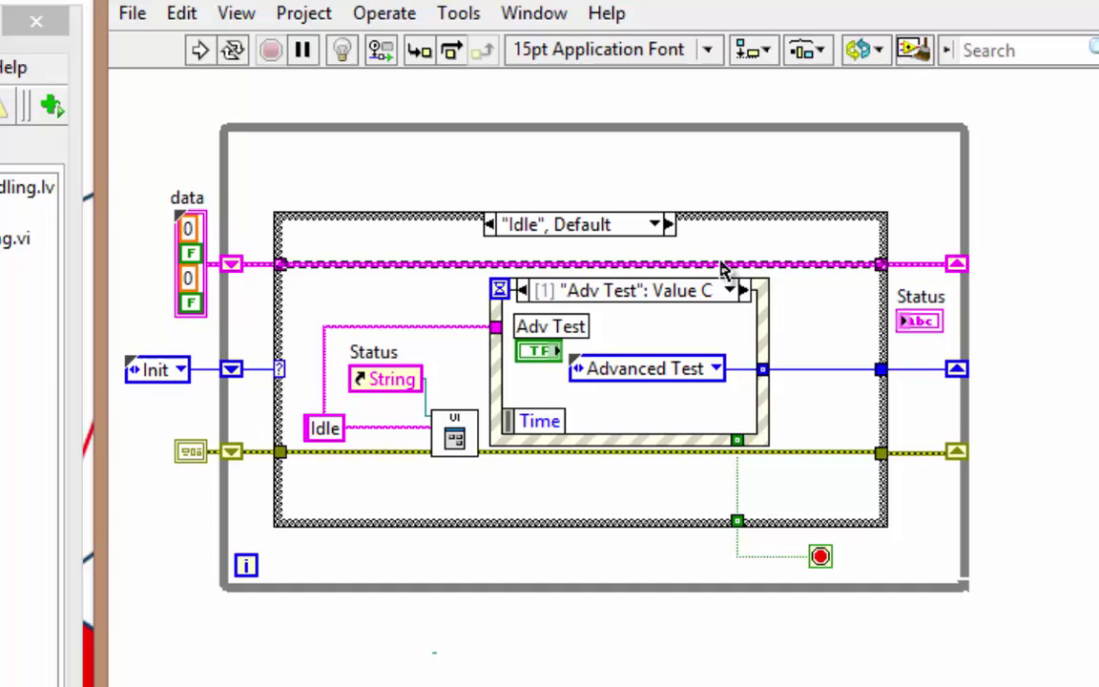
key("Delete")
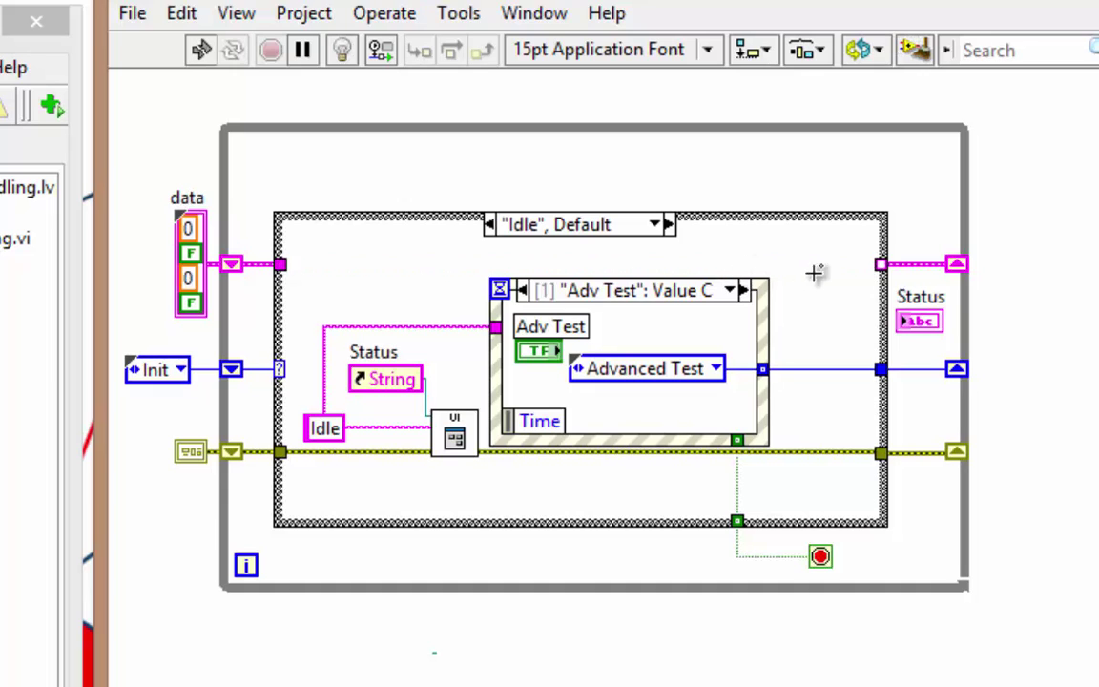
- Wire a default data cluster constant, shown as an icon, to Idle's data output tunnel
right_click(878, 265)
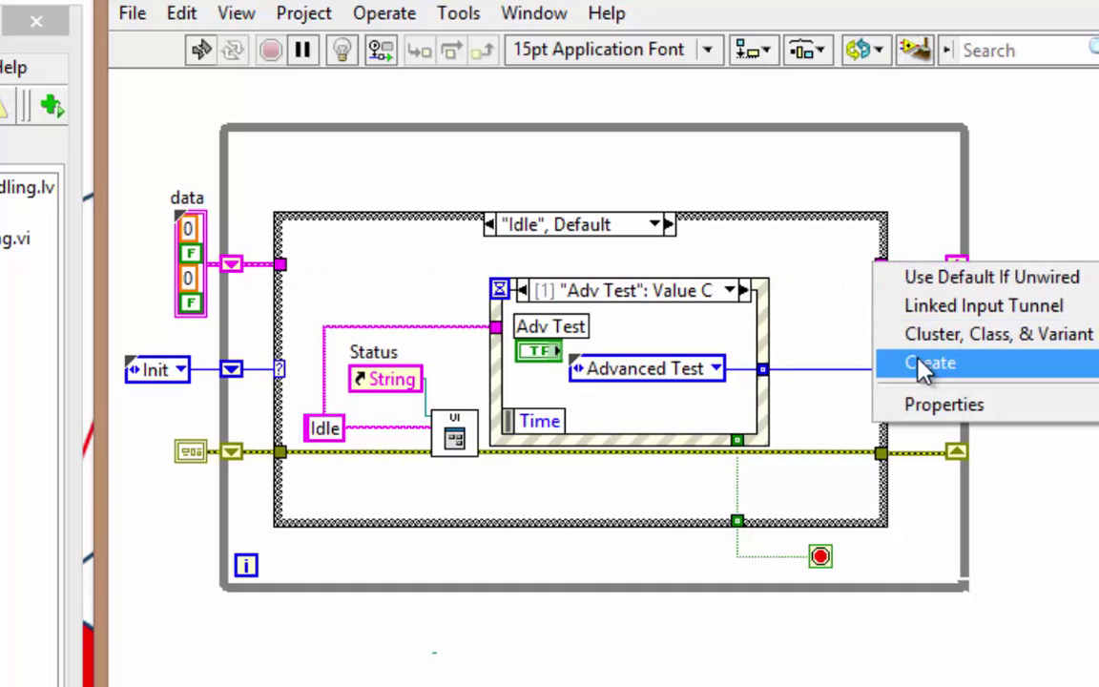
left_click(1097, 368)
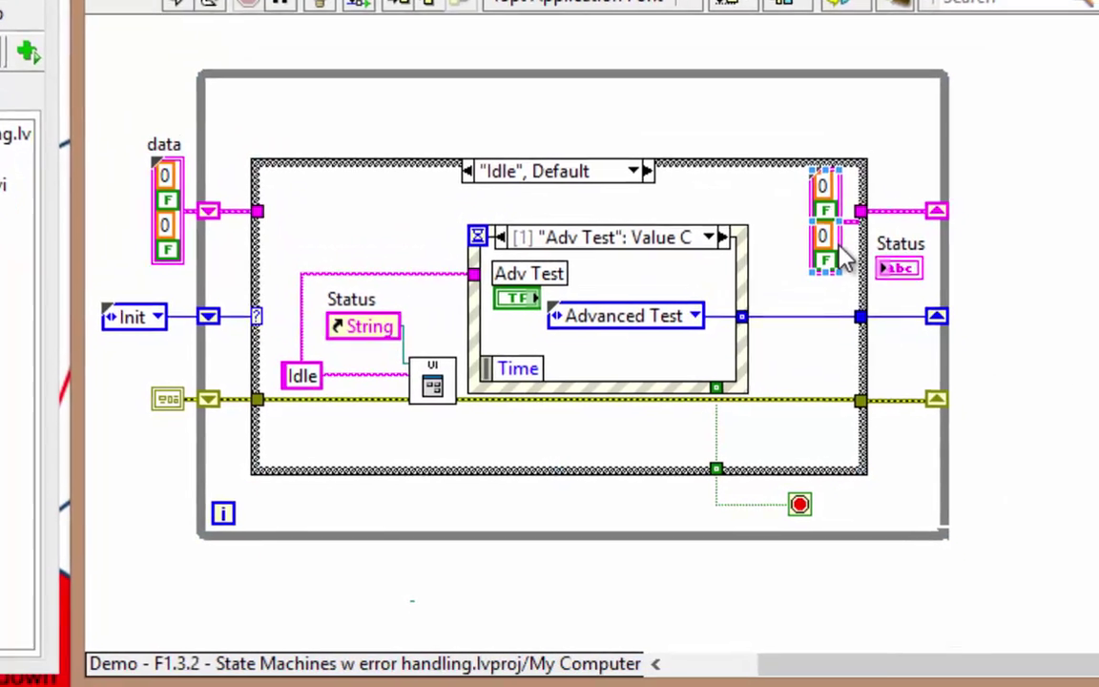
right_click(844, 256)
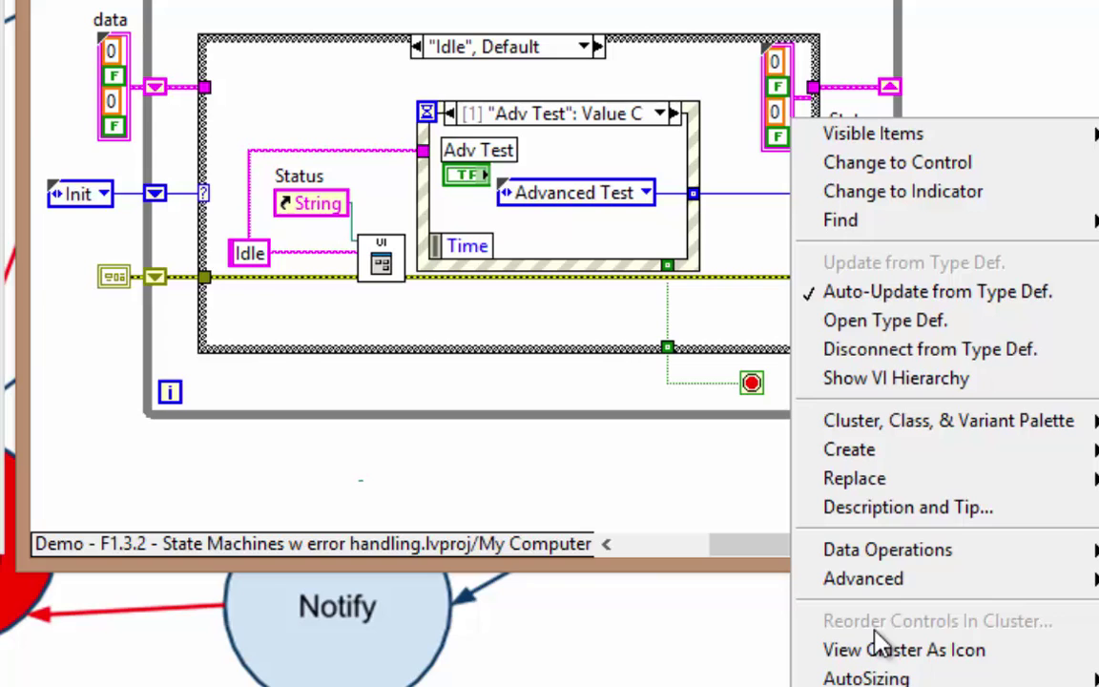
left_click(823, 650)
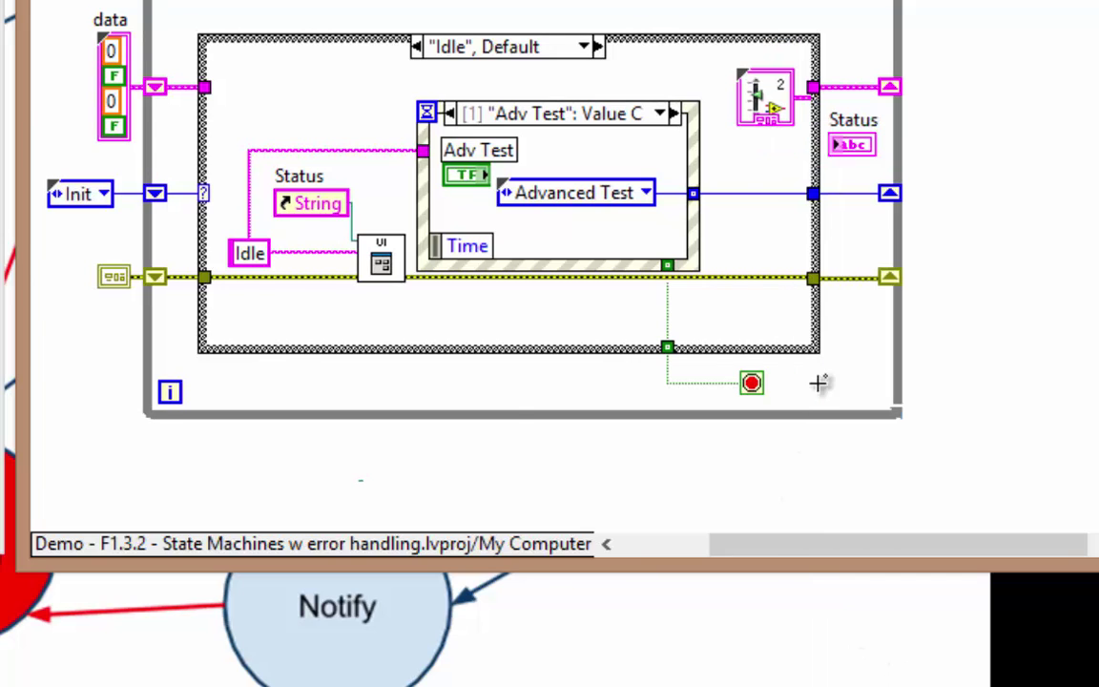
right_click(806, 88)
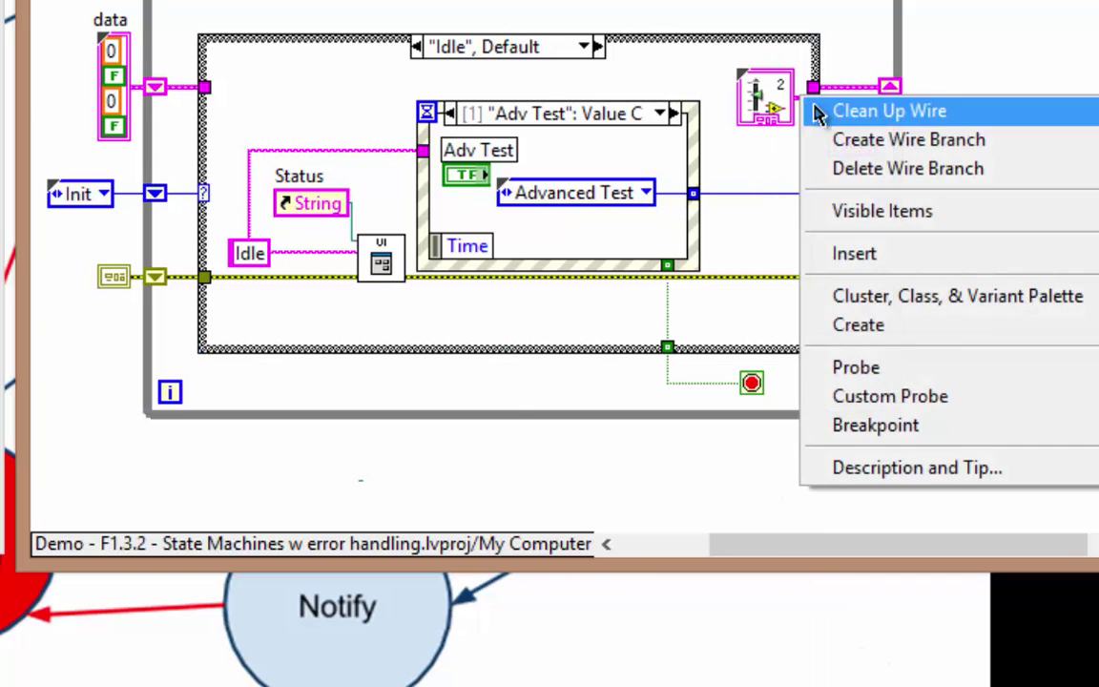
left_click(818, 113)
key("ctrl+e")
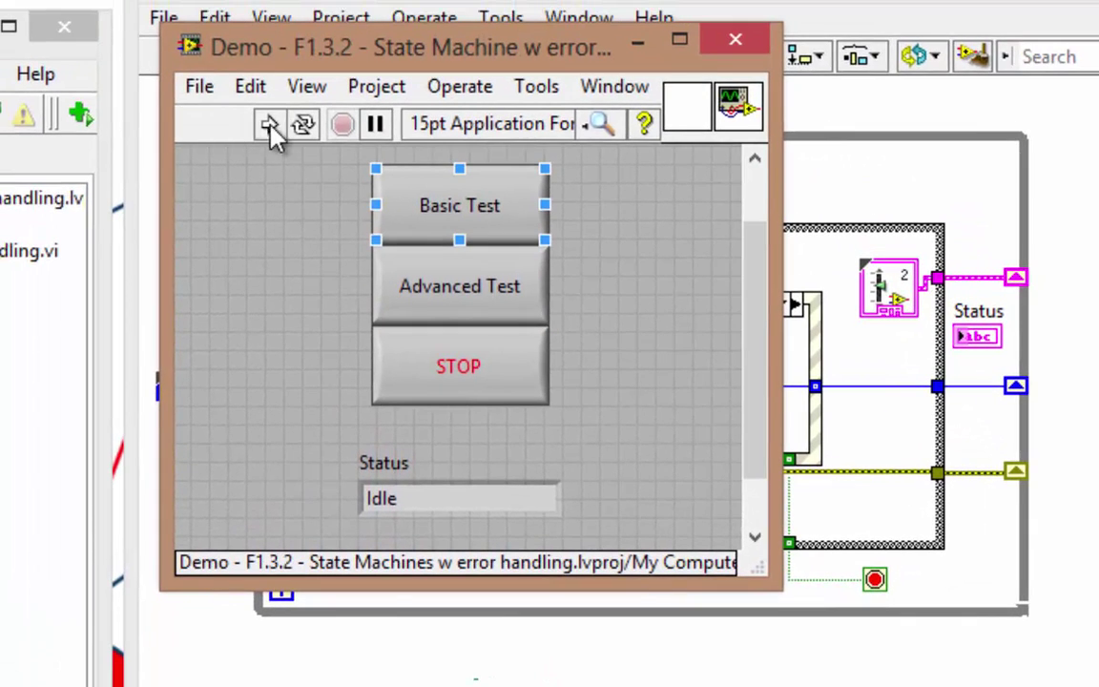
- Rerun the VI; Basic Test now fails at 0.00 V; stop it and return to the diagram
left_click(269, 126)
left_click(449, 229)
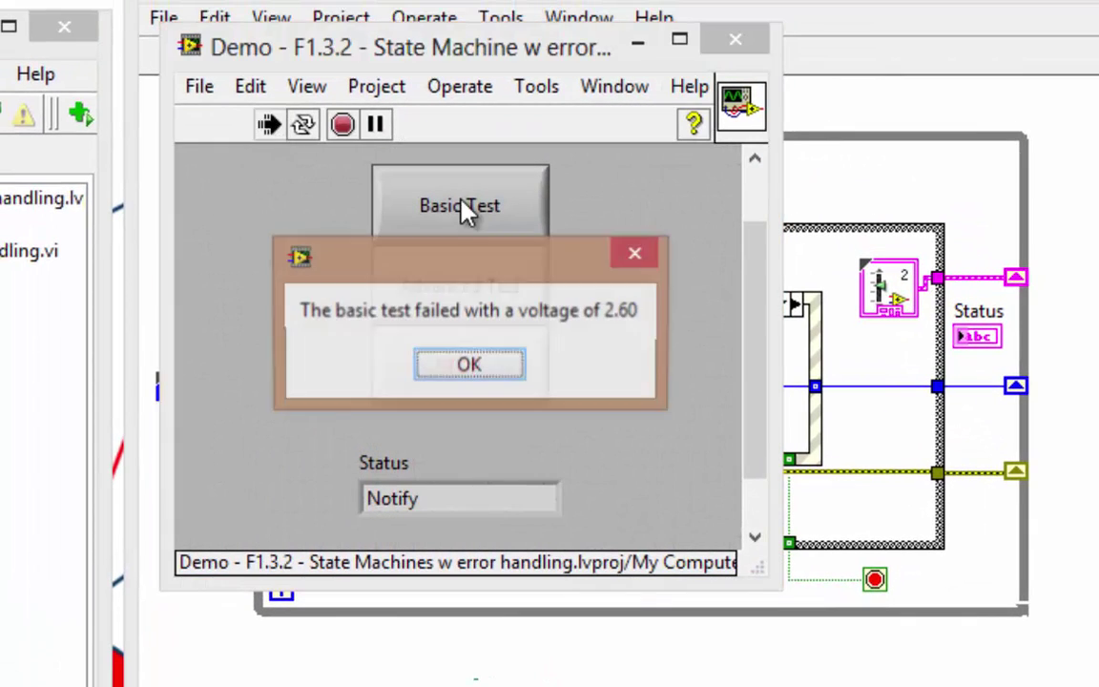
left_click(479, 373)
left_click(496, 307)
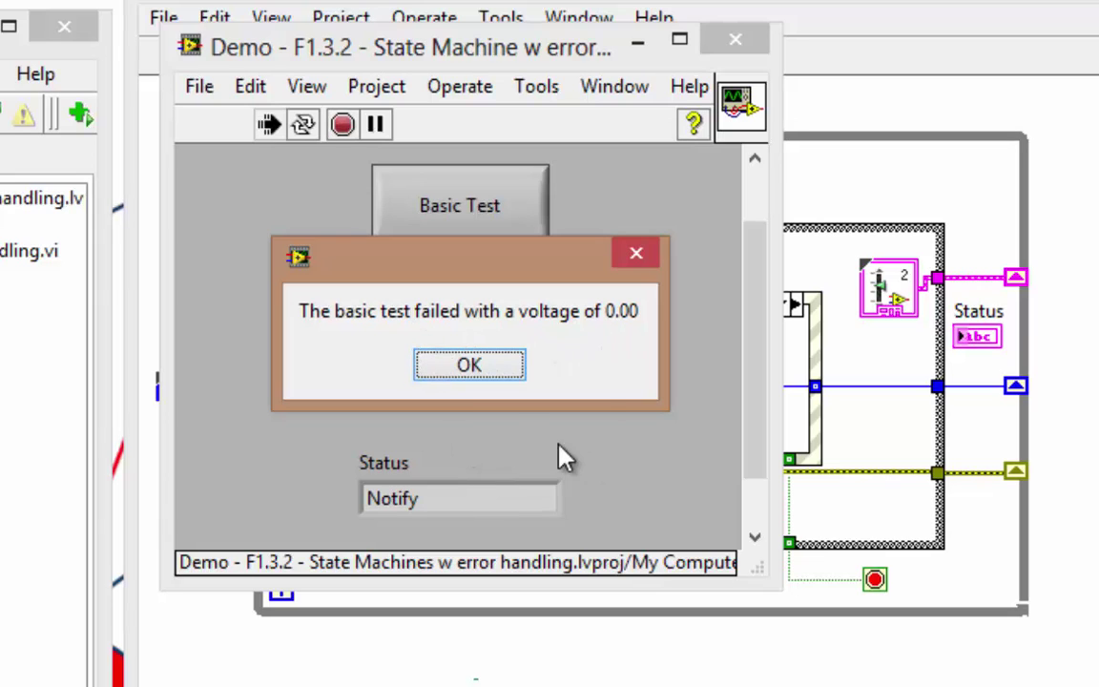
left_click(504, 373)
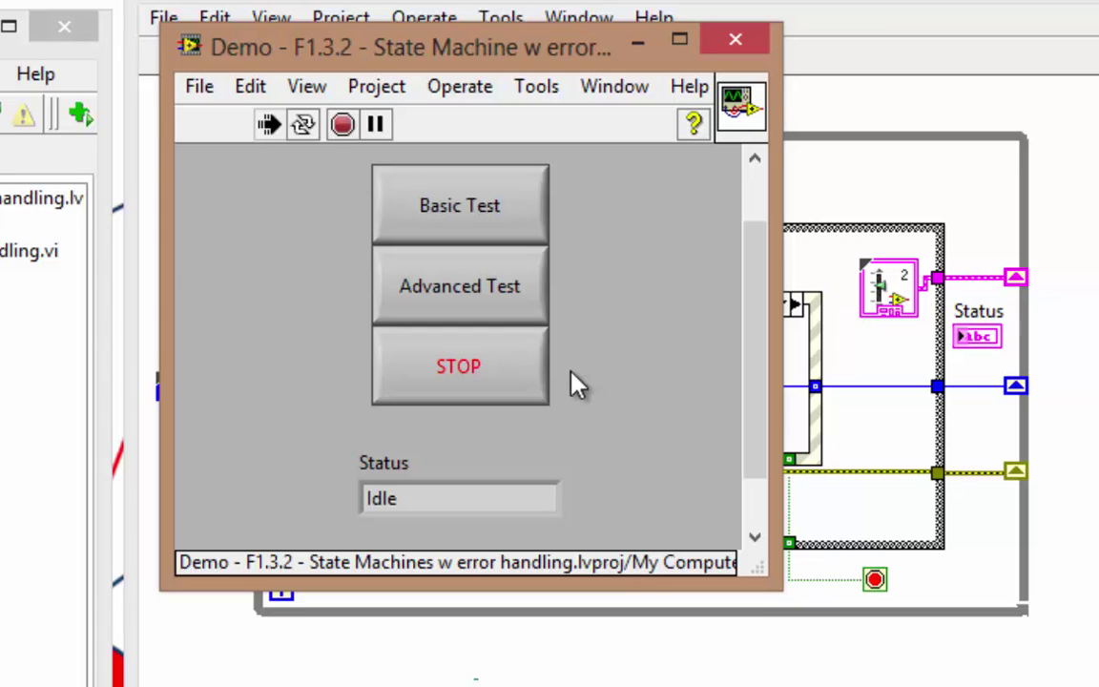
left_click(524, 383)
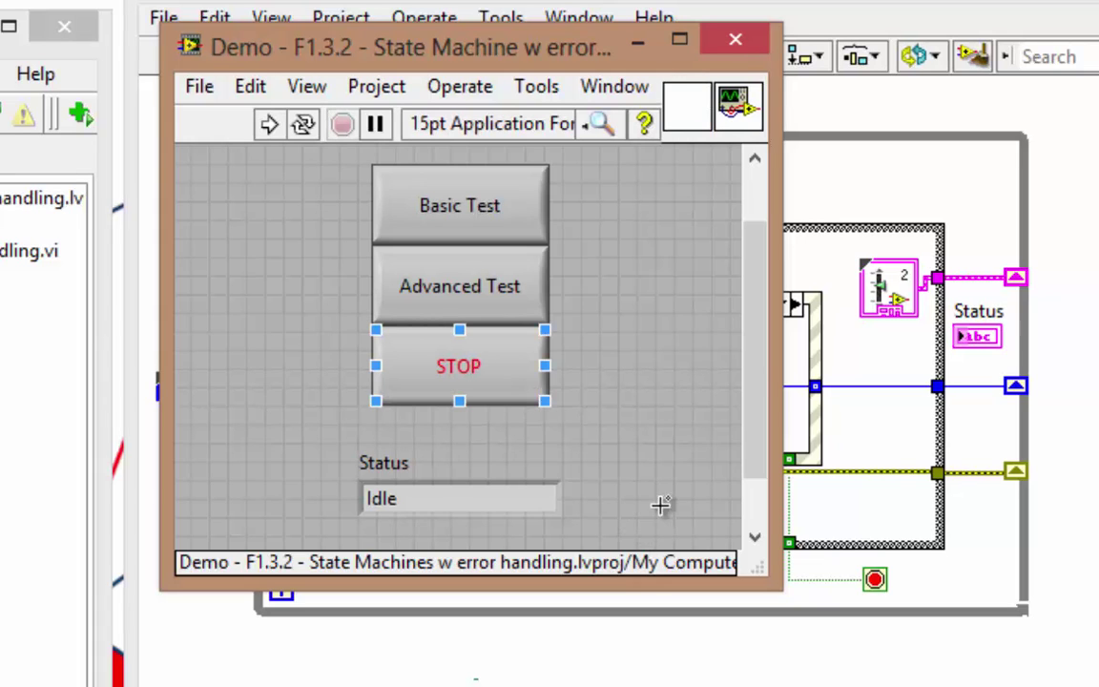
key("ctrl+e")
left_click(706, 237)
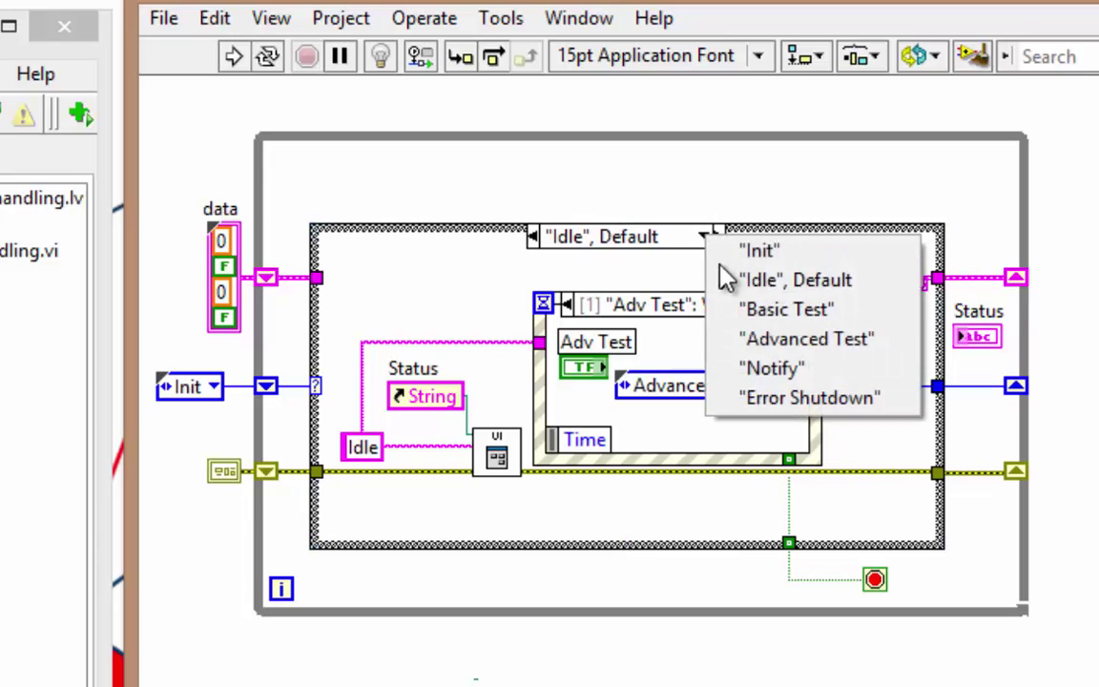
- Show the Advanced Test case and open its subVI's block diagram
left_click(754, 339)
left_click(647, 456)
double_click(647, 456)
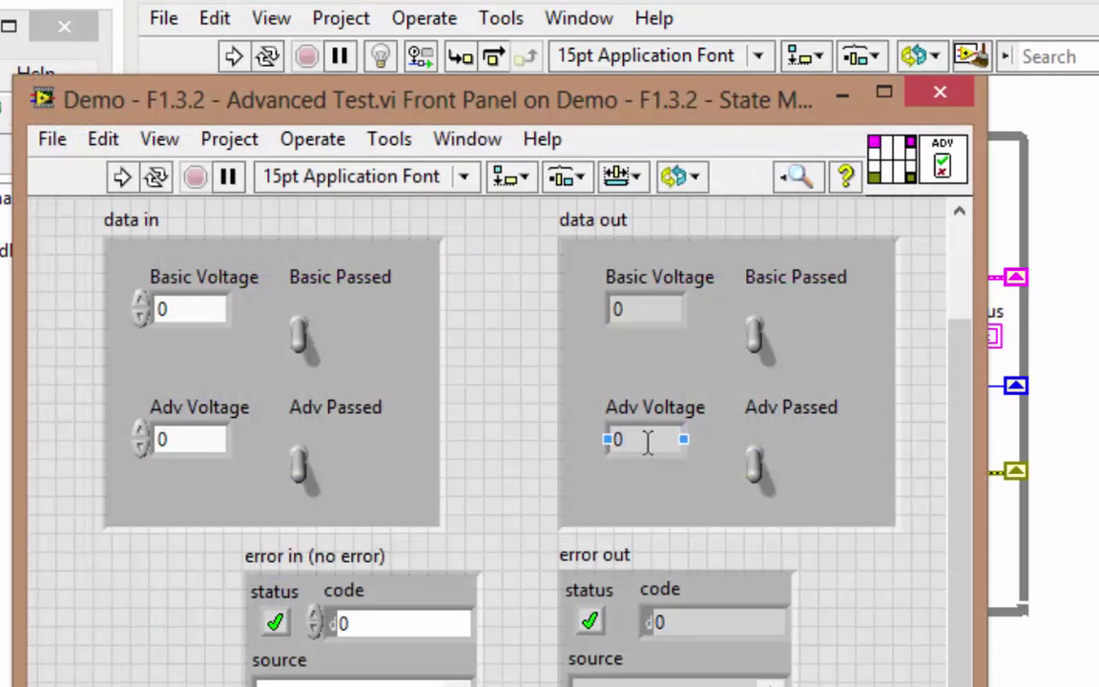
key("ctrl+e")
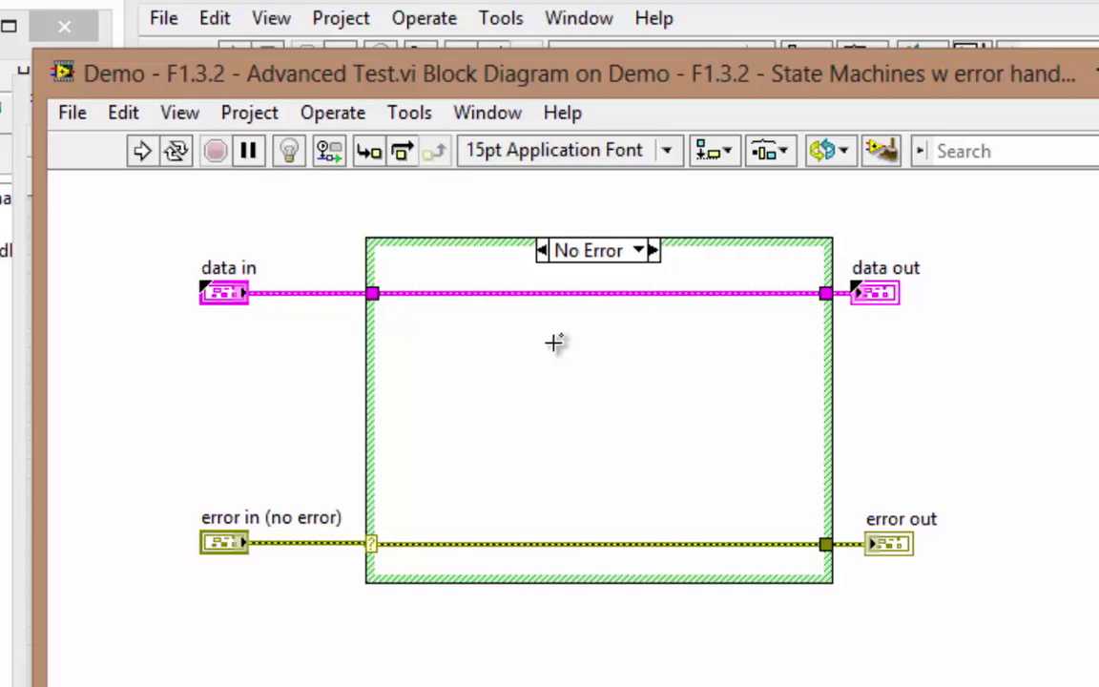
- Add a Bundle By Name node on the data cluster setting Adv Passed and Adv Voltage
right_click(560, 341)
mouse_move(886, 38)
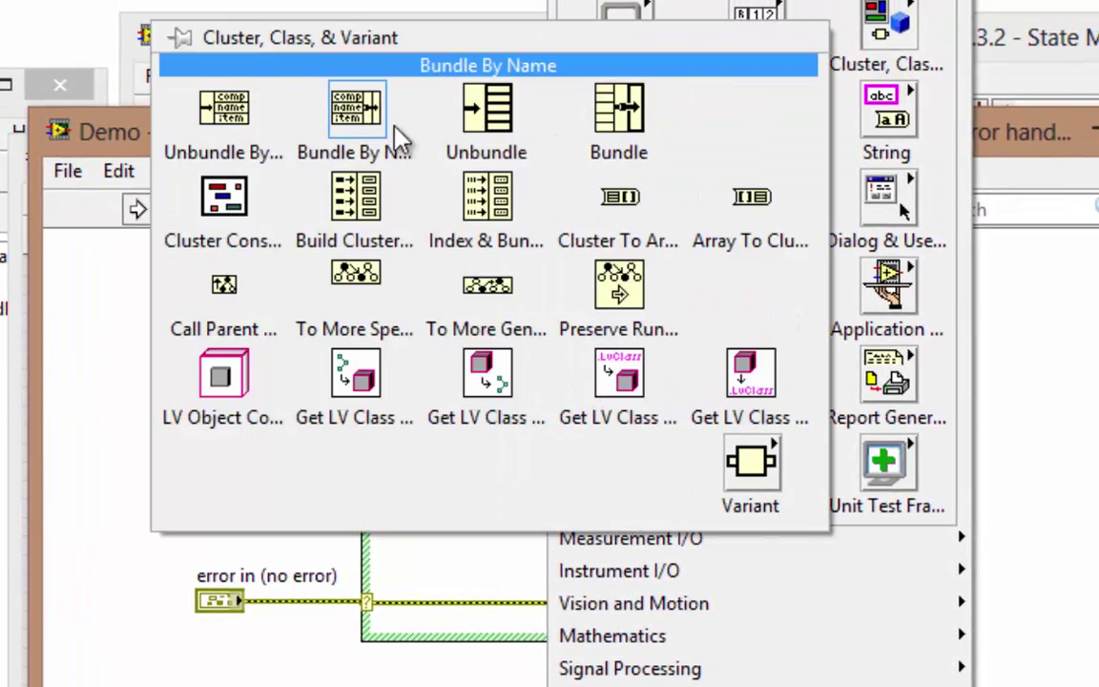
left_click(363, 114)
left_click(545, 390)
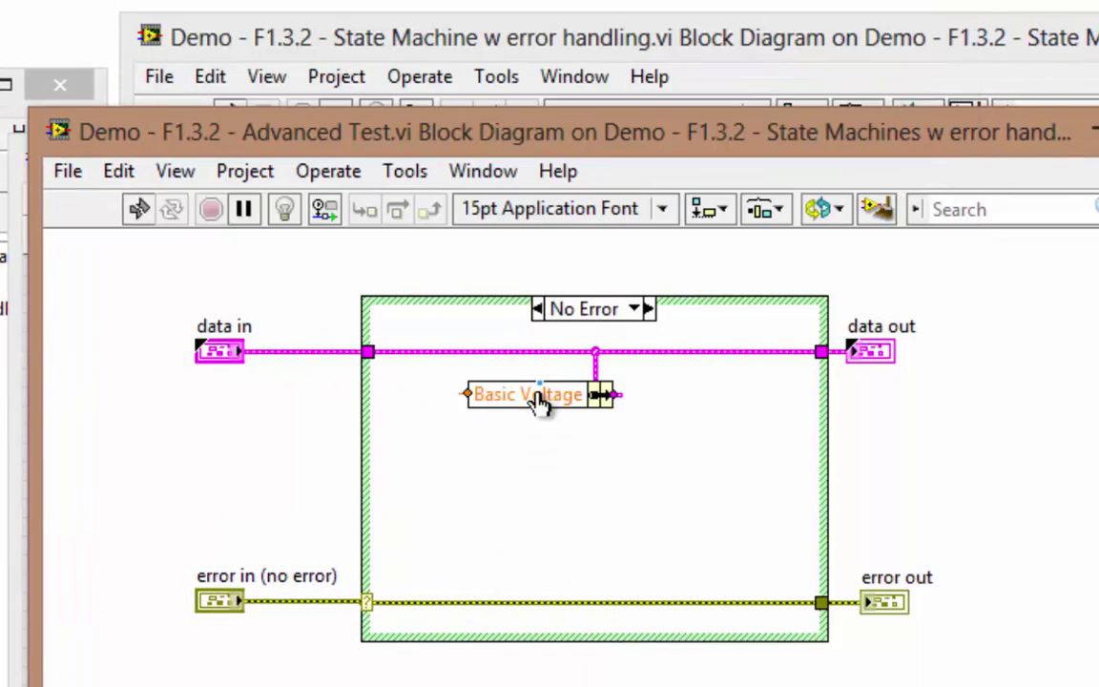
left_click(537, 399)
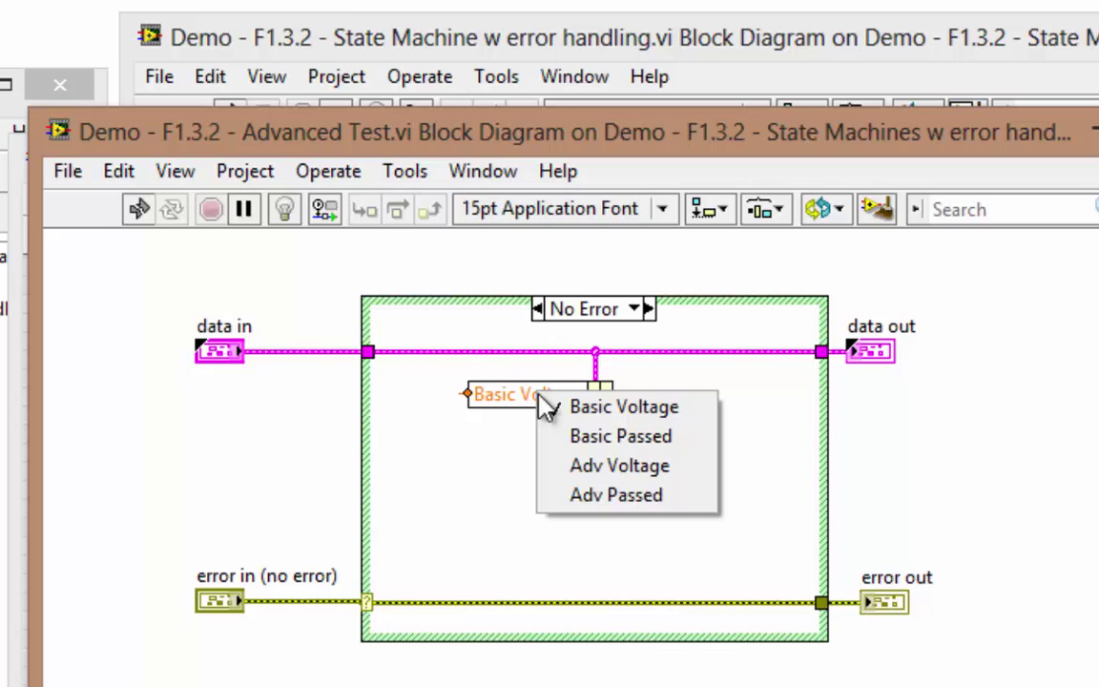
left_click(594, 495)
left_click_drag(540, 410, 540, 432)
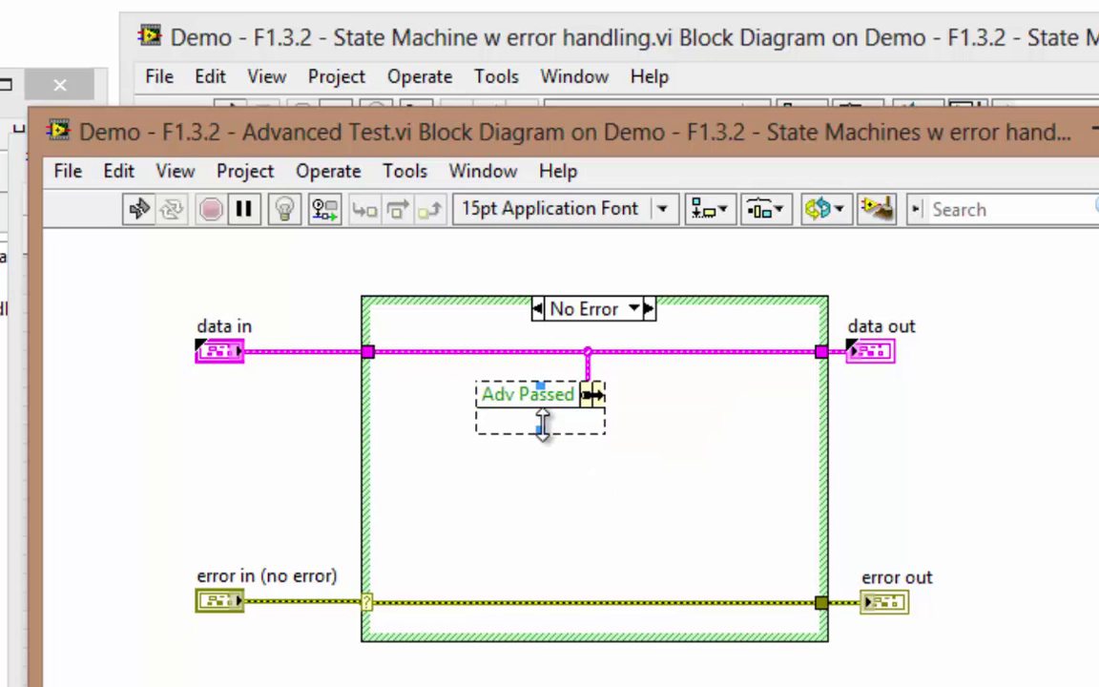
left_click(539, 429)
left_click(584, 485)
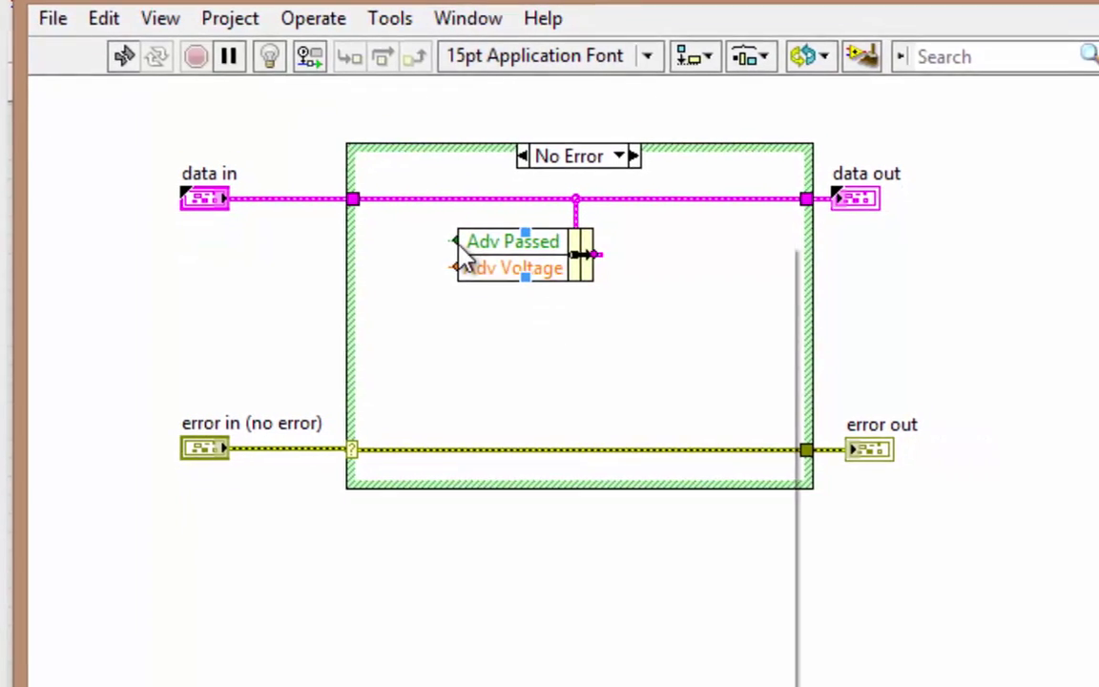
- Wire True to Adv Passed, 10.1 to Adv Voltage, and the bundle output to data out
right_click(478, 364)
mouse_move(534, 489)
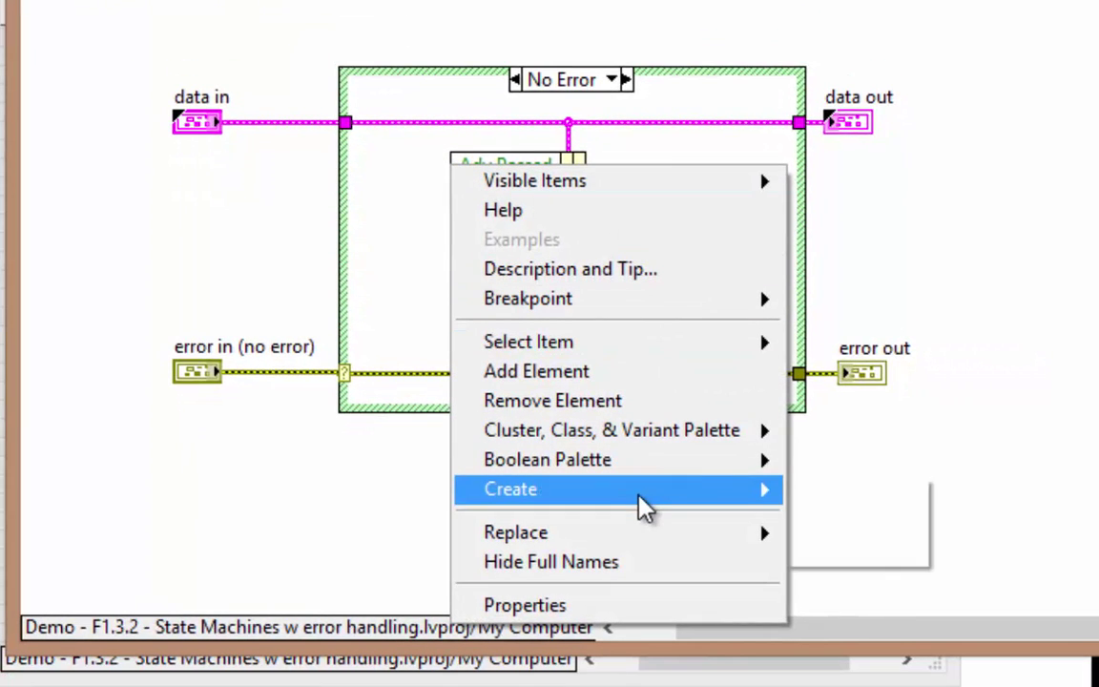
left_click(850, 488)
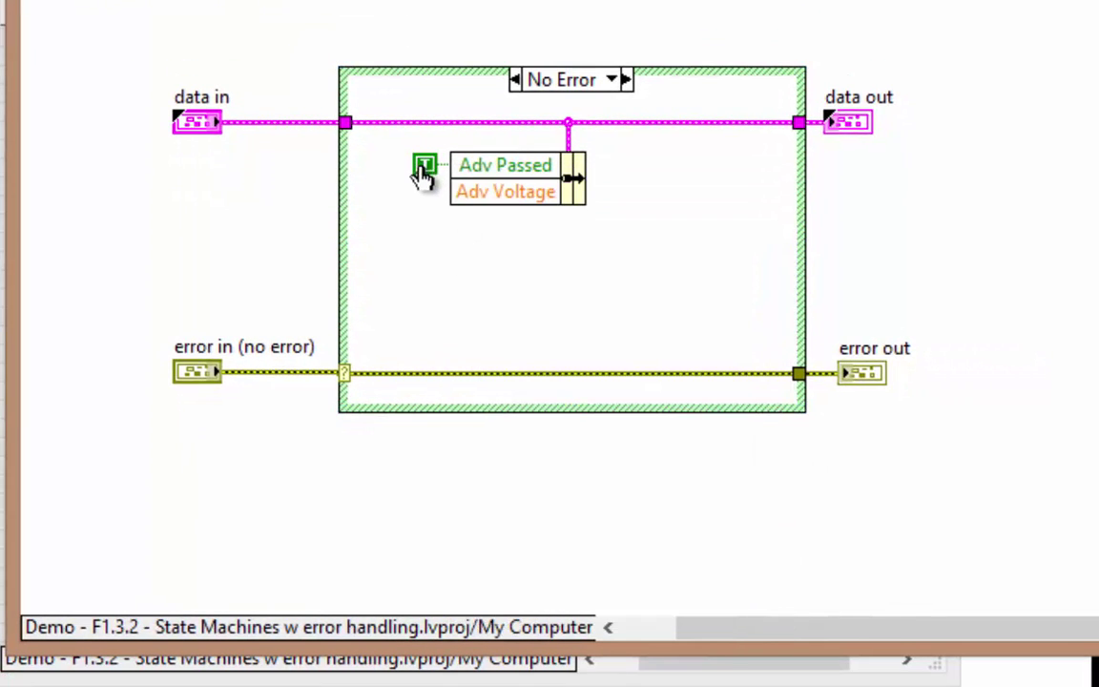
right_click(453, 201)
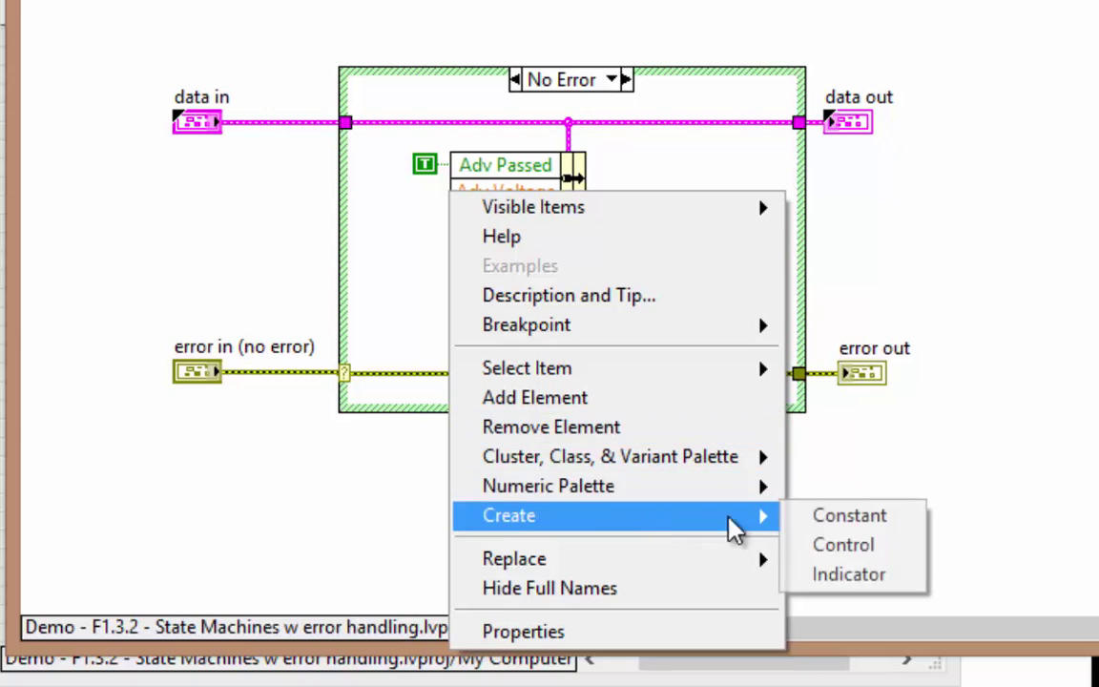
left_click(841, 516)
type("10.1")
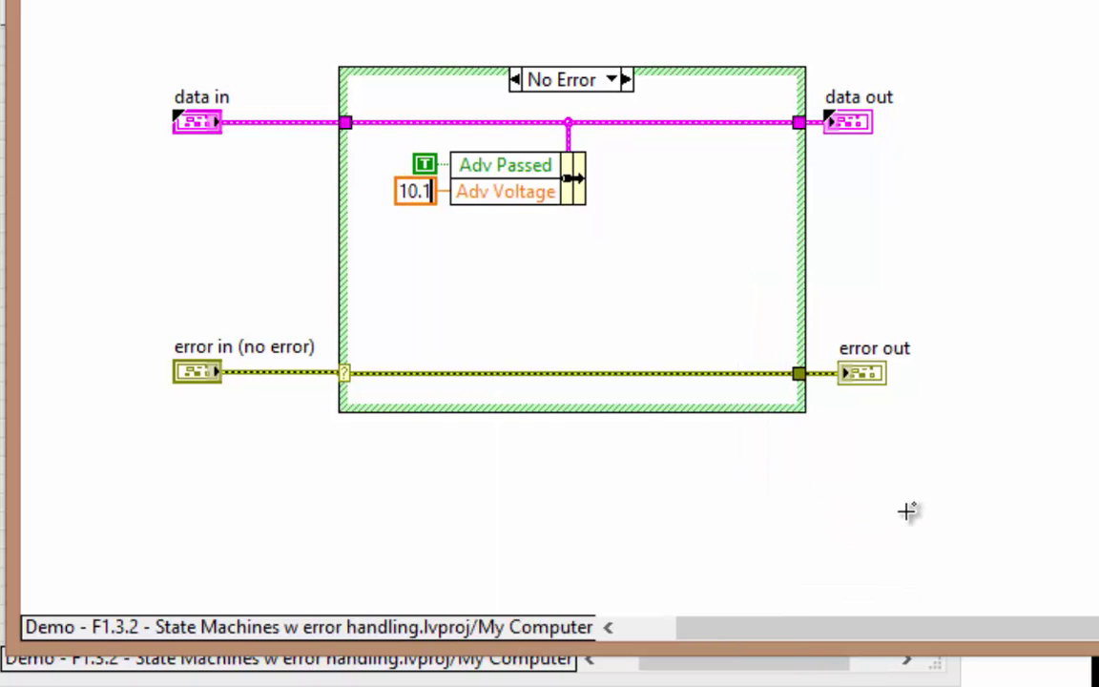
left_click(898, 512)
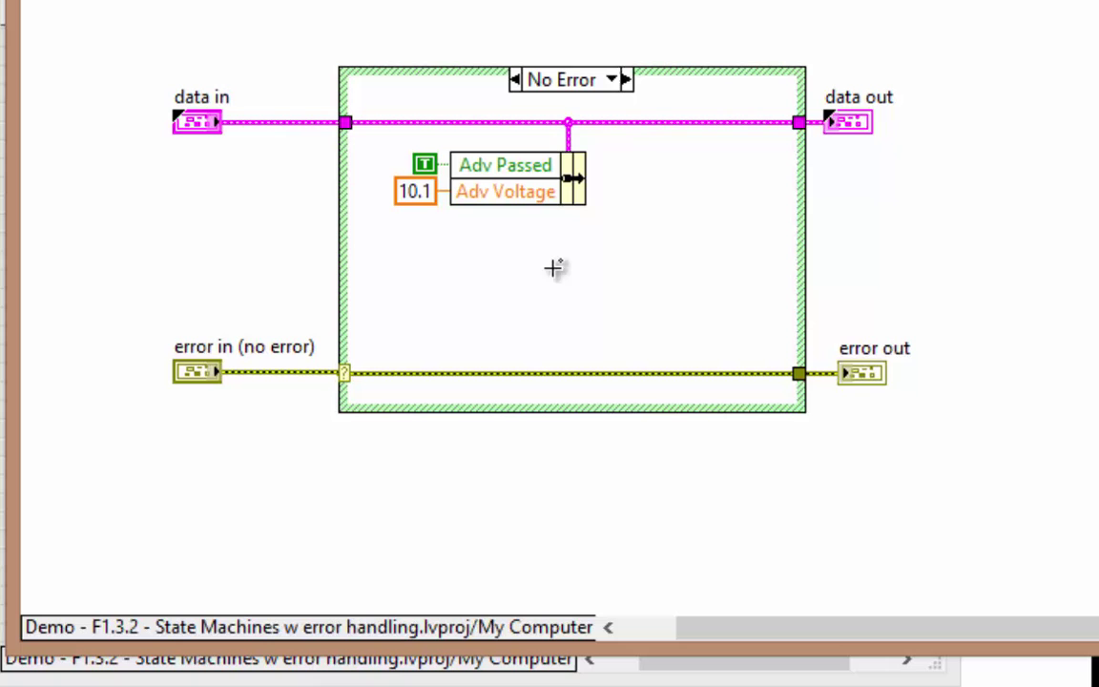
left_click(575, 178)
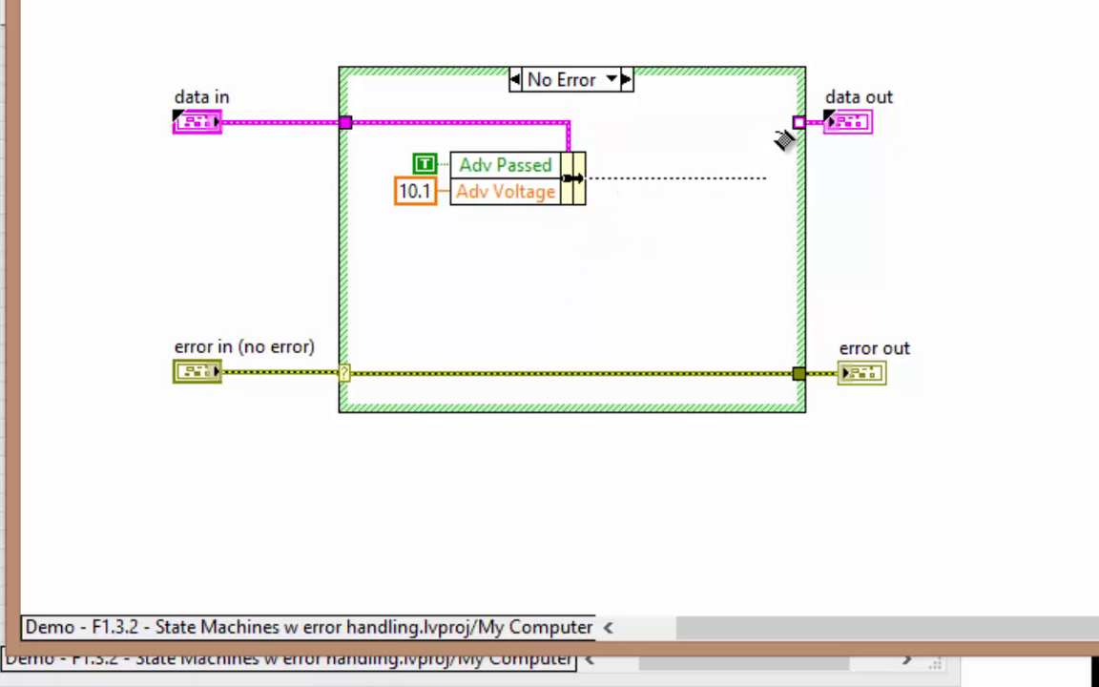
left_click(797, 125)
key("ctrl+w")
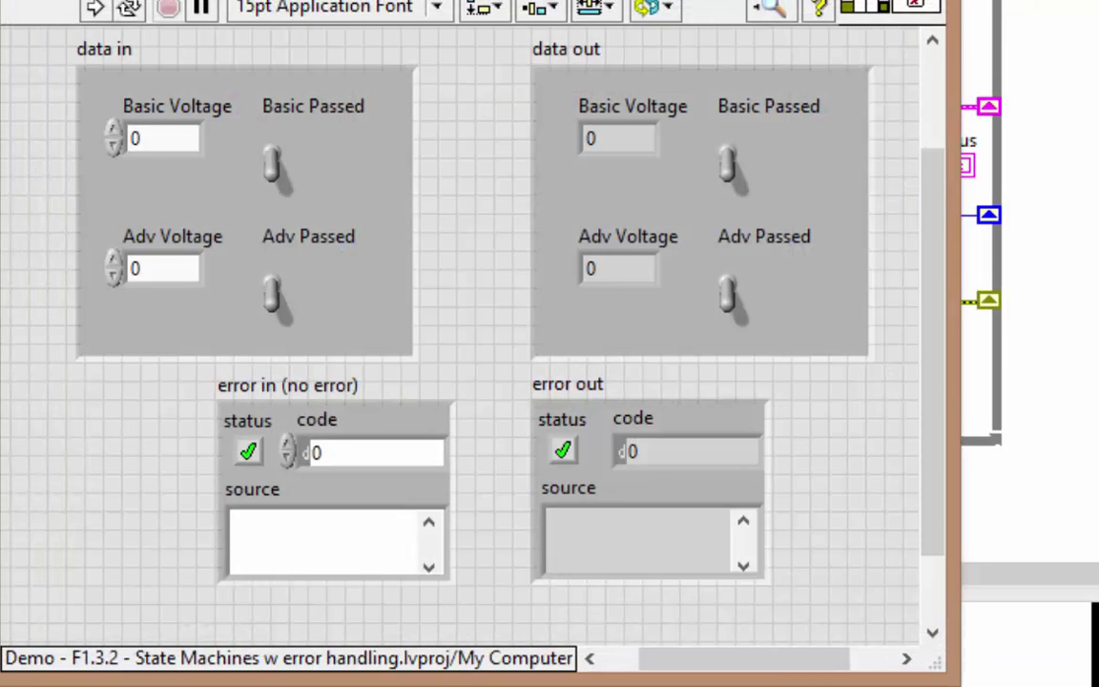
key("ctrl+w")
- Show the Notify case and open the Notify subVI's block diagram to review its message logic
left_click(608, 133)
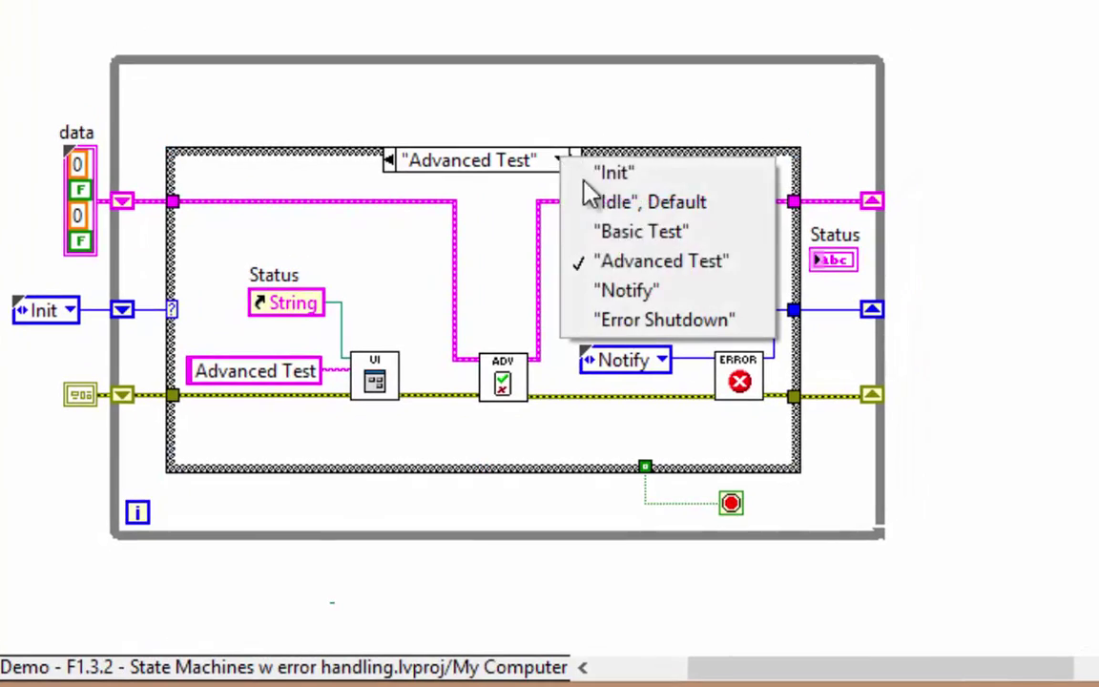
left_click(638, 289)
double_click(516, 371)
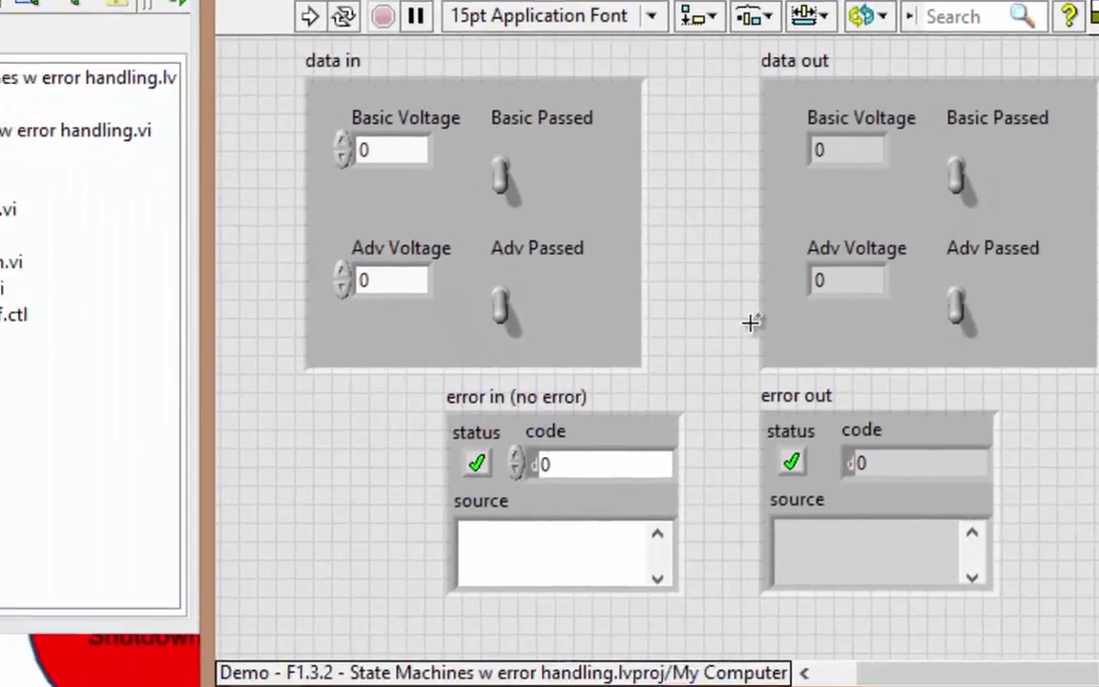
key("ctrl+e")
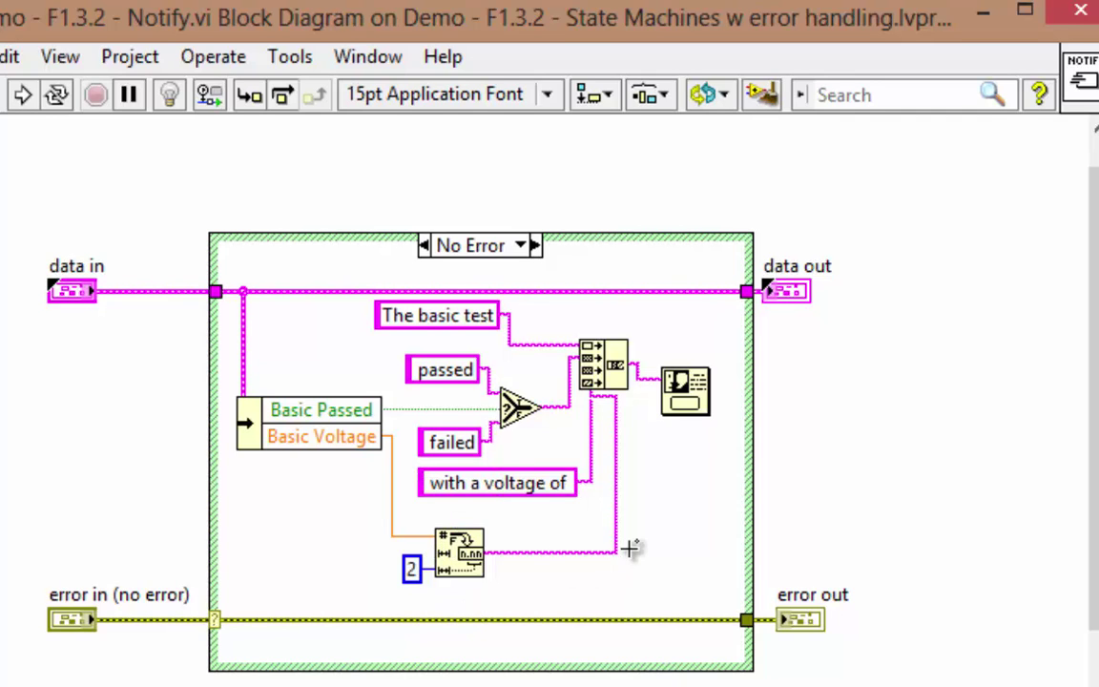
left_click(633, 545)
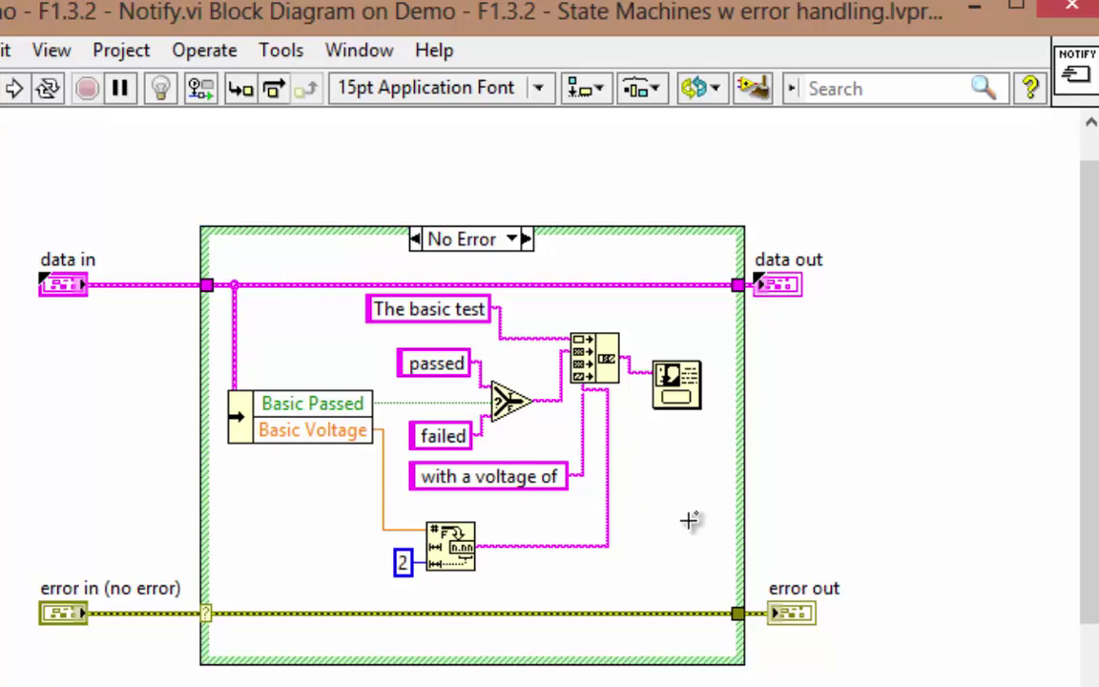
left_click(742, 520)
- Close the Notify diagram and return to the state machine's front panel
left_click(1086, 9)
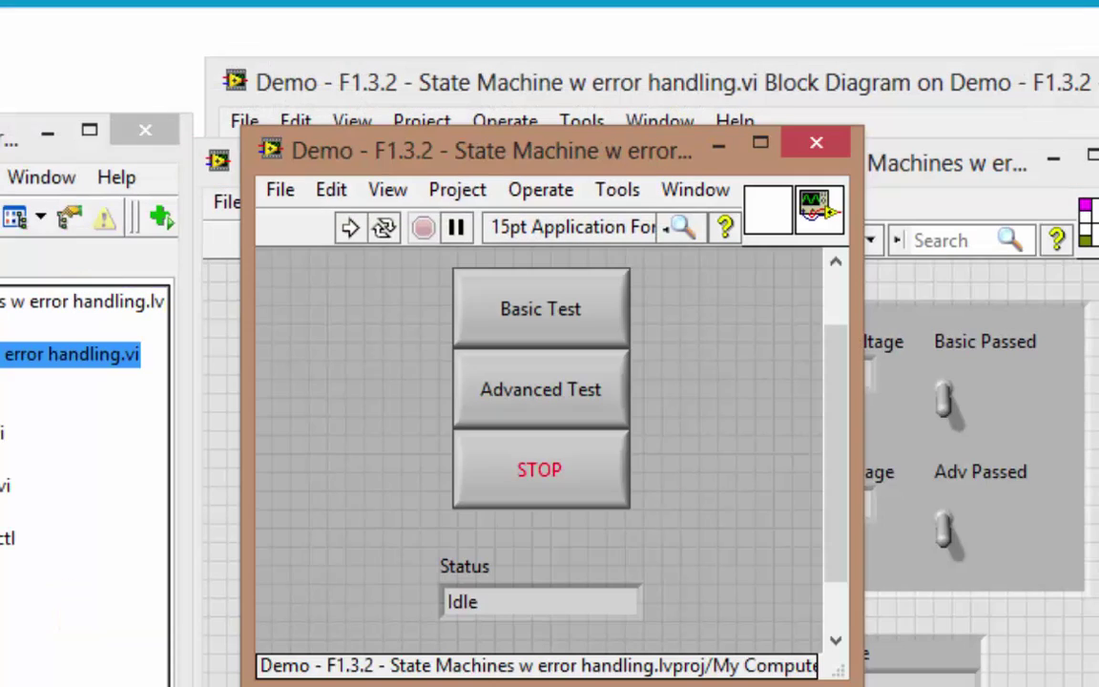
left_click(523, 416)
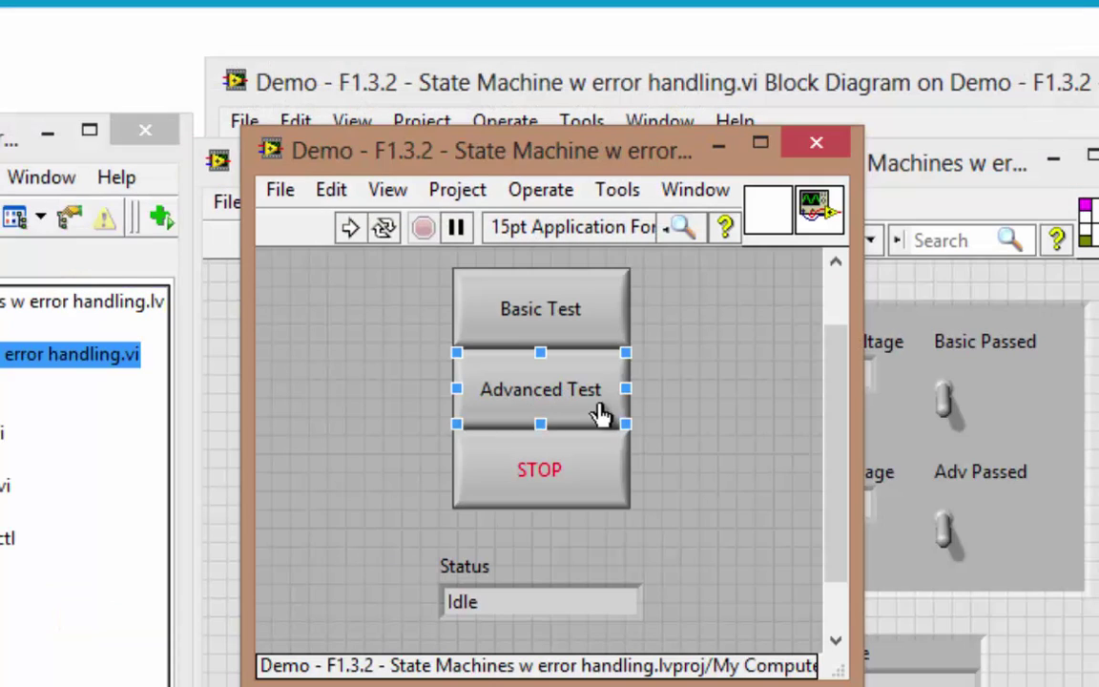
left_click(747, 425)
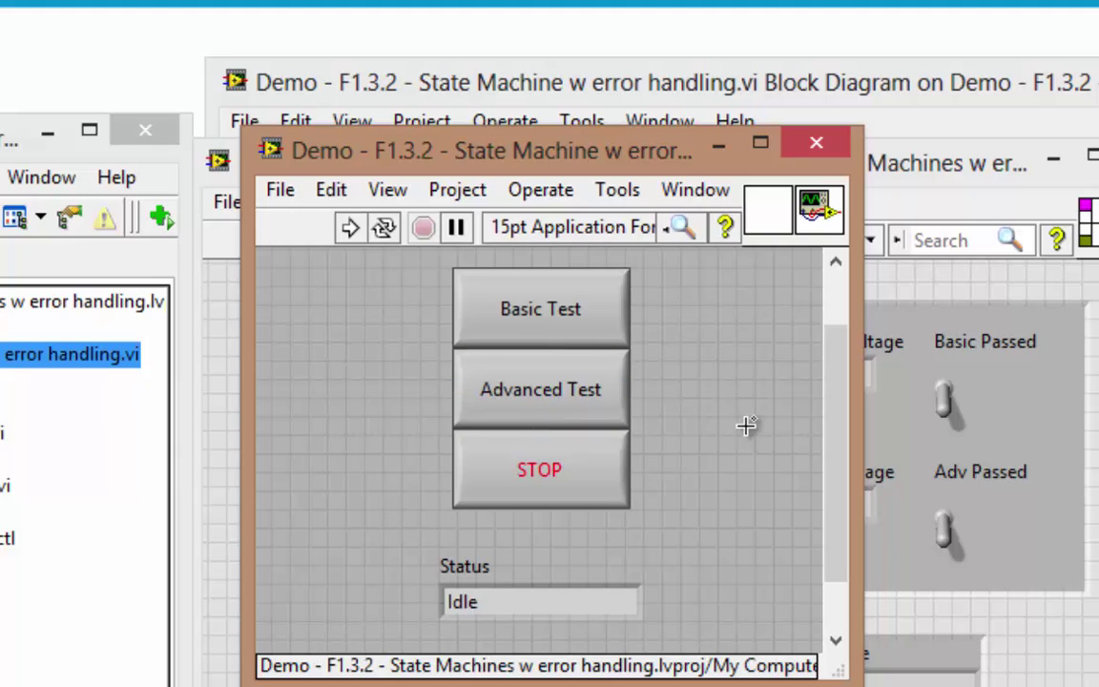
- Run the VI, confirm Basic Test fails at 0.00 V, then stop it
left_click(350, 229)
left_click(557, 318)
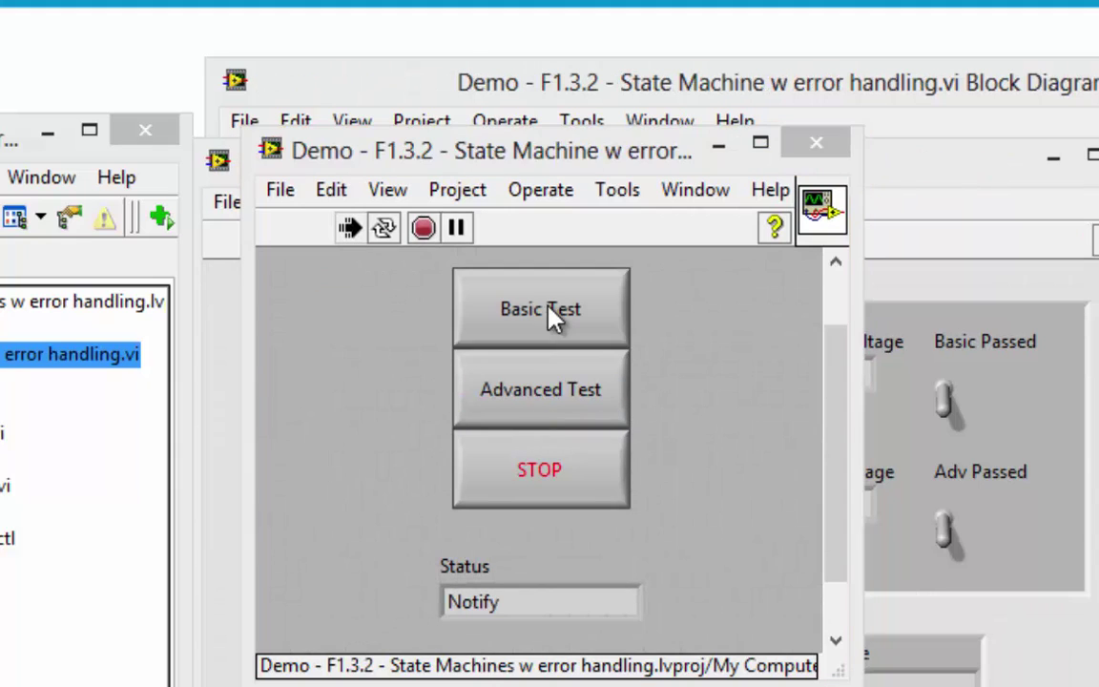
left_click(554, 469)
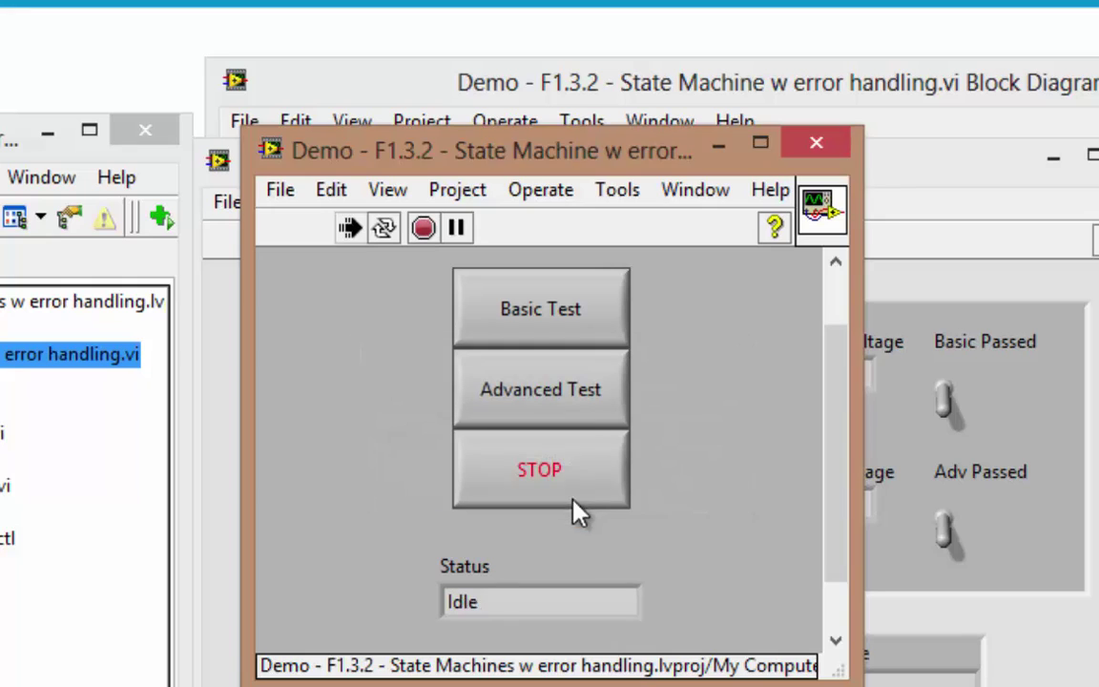
left_click(581, 418)
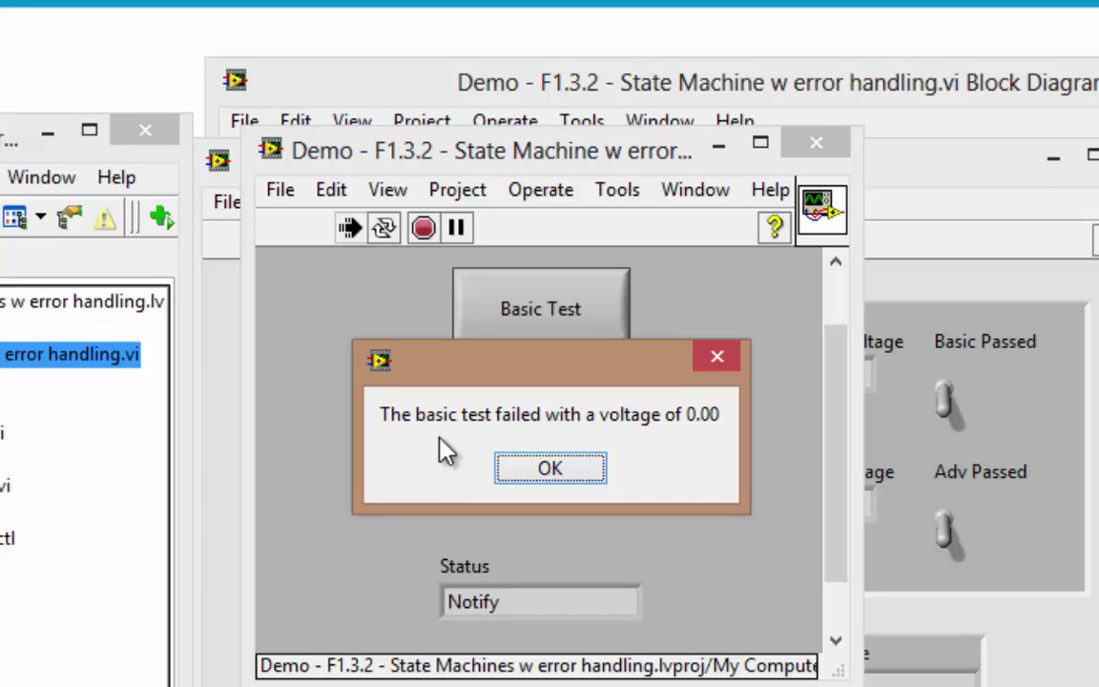
left_click(530, 470)
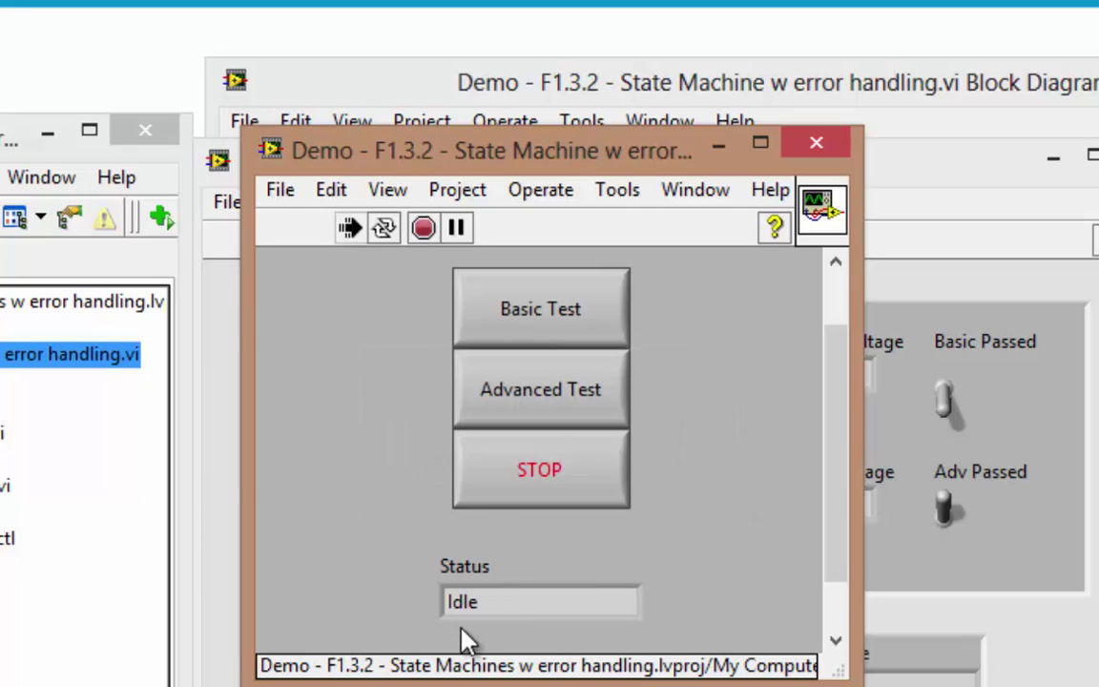
left_click(581, 487)
left_click(614, 615)
left_click(613, 626)
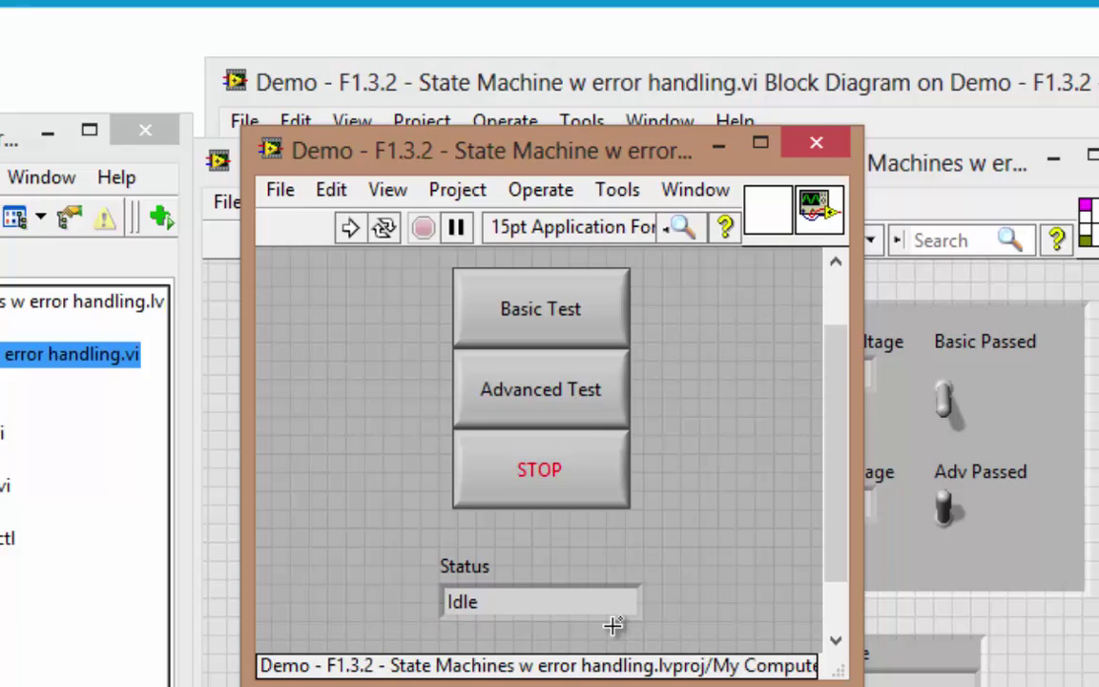